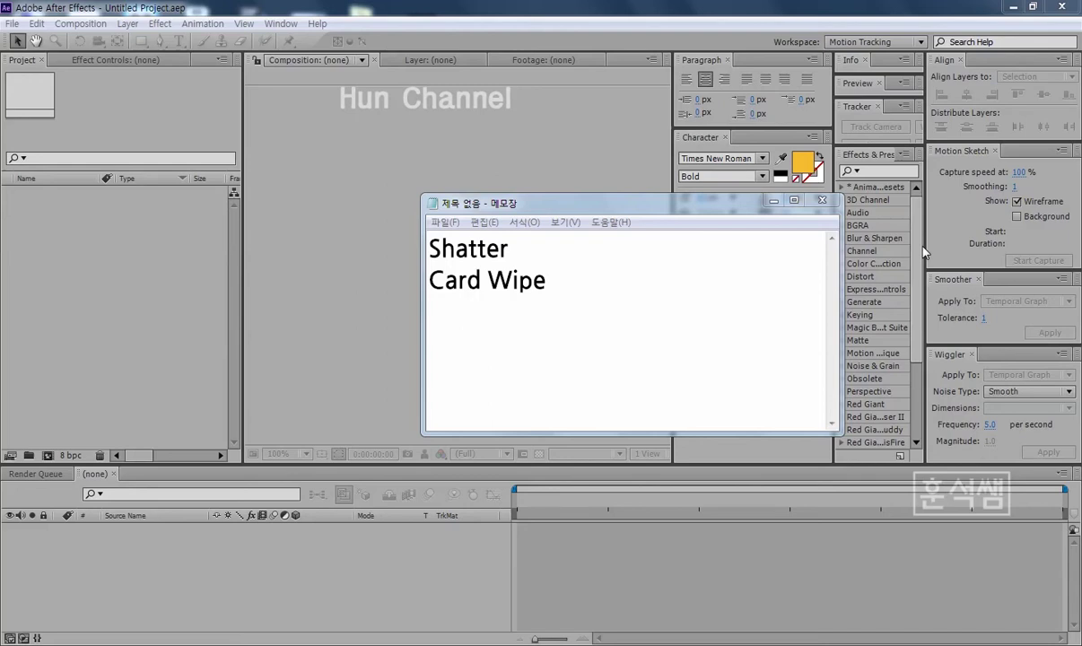
# Bring After Effects forward, widen the Effects & Presets panel and expand the Simulation category.
pyautogui.click(924, 251)
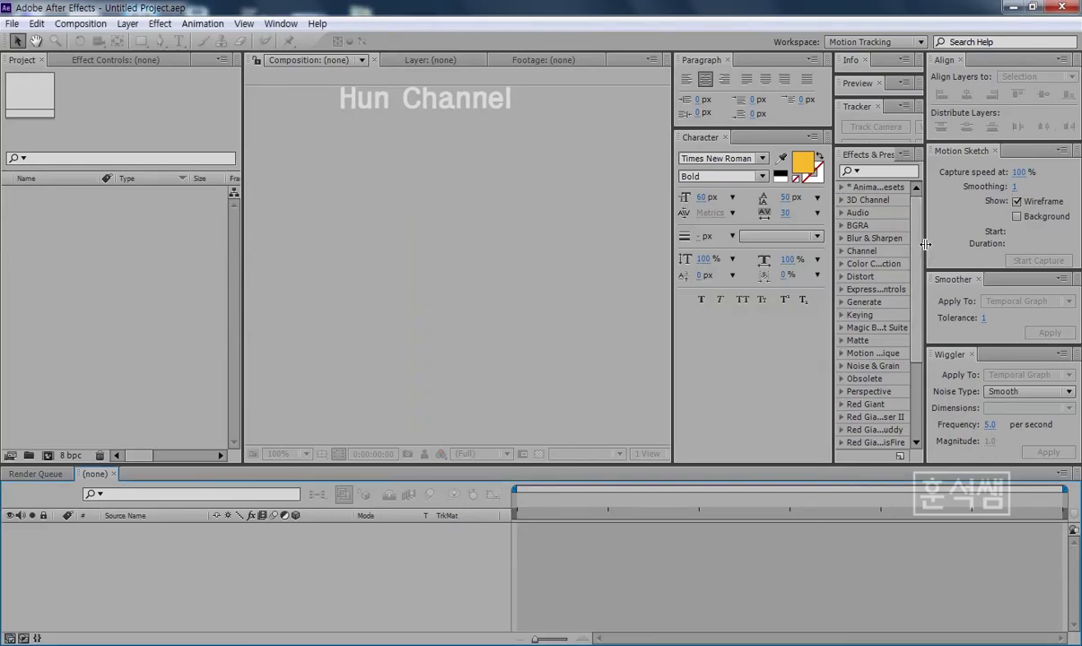
pyautogui.moveTo(924, 242); pyautogui.dragTo(981, 240)
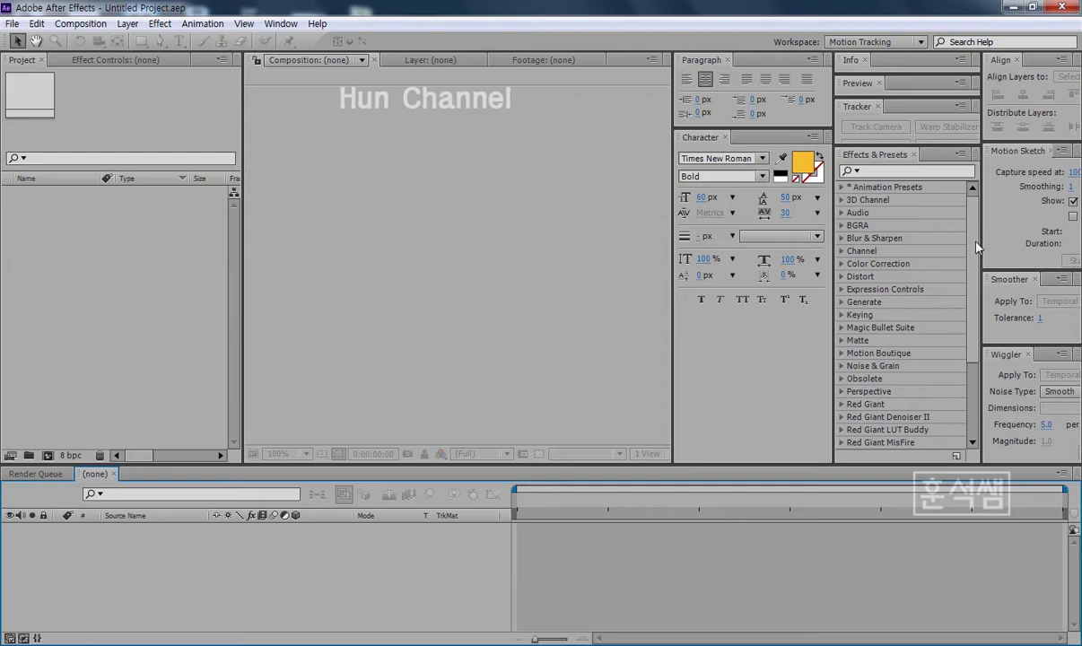
pyautogui.scroll(-3, 893, 329)
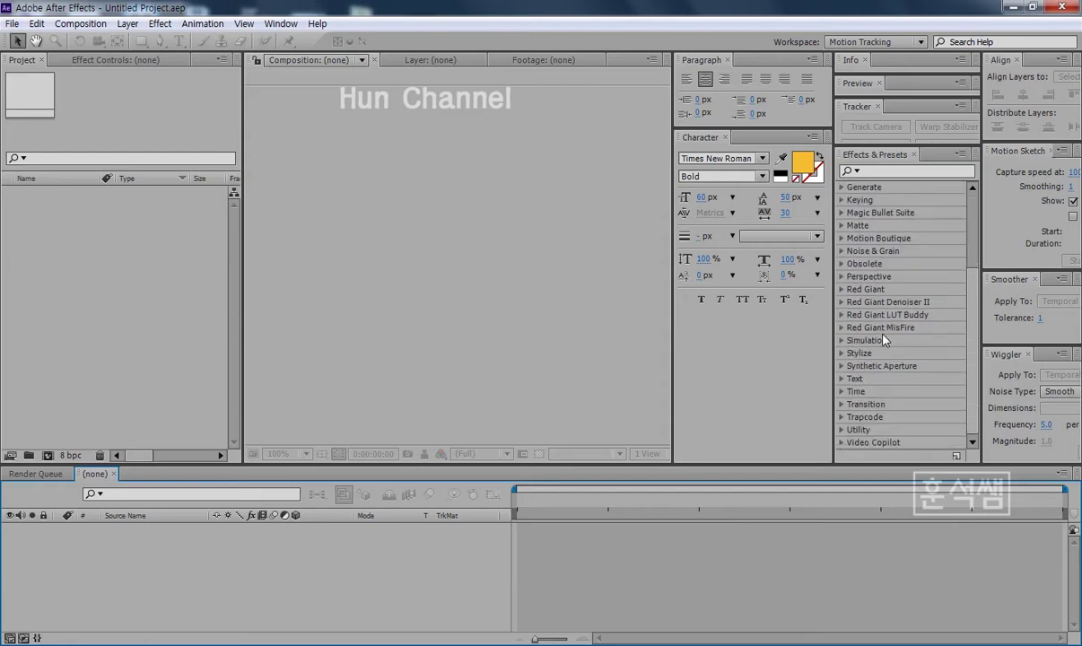
pyautogui.click(842, 341)
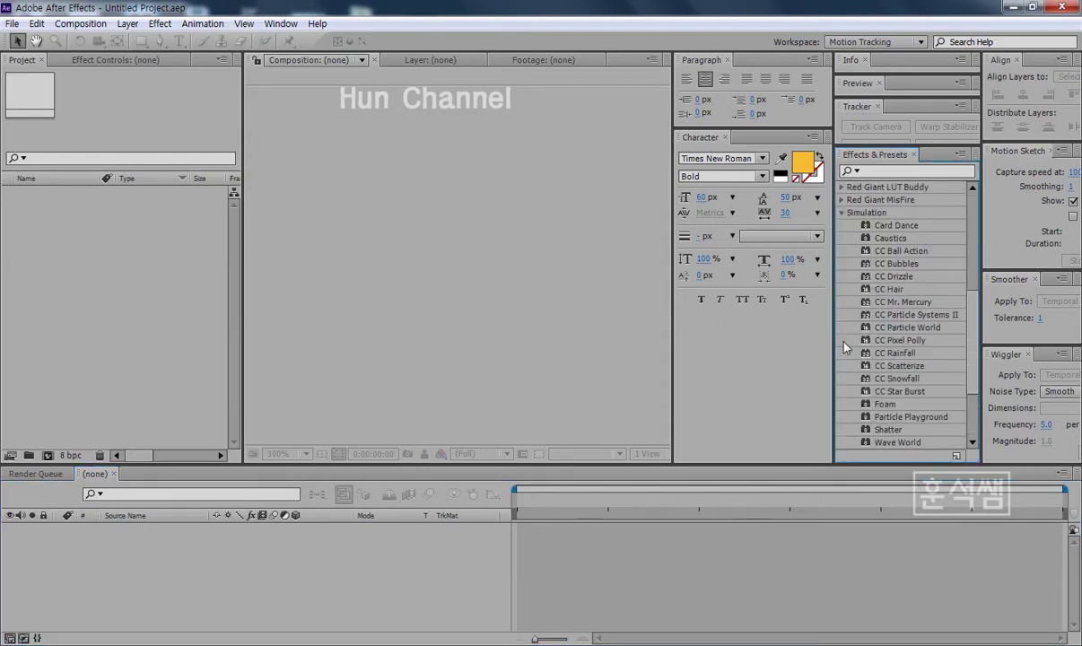
pyautogui.moveTo(832, 339); pyautogui.dragTo(776, 341)
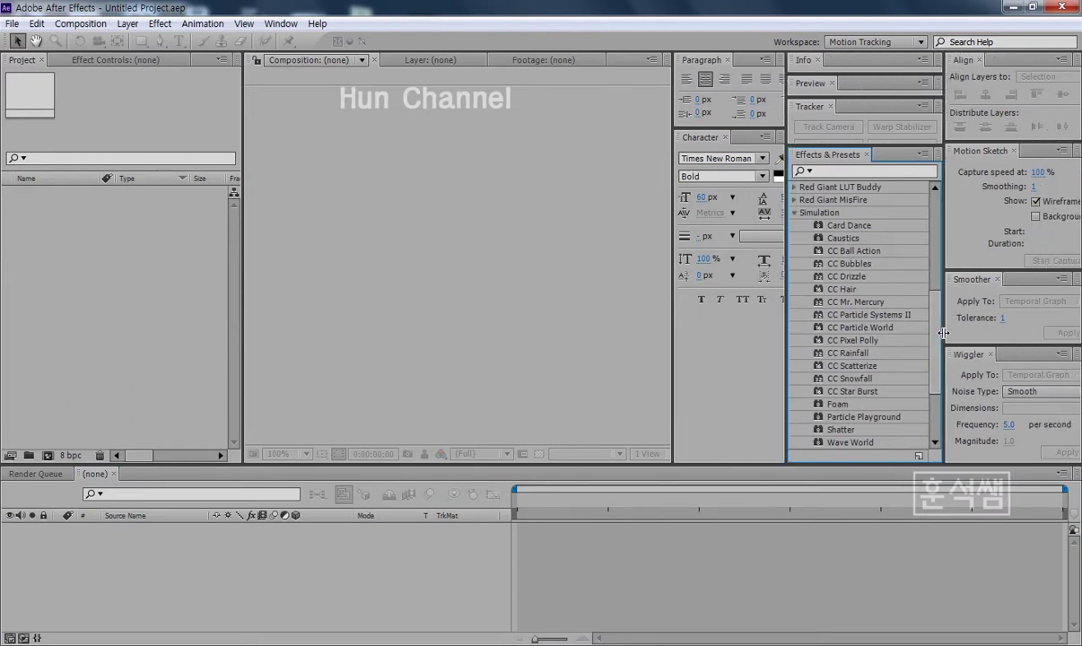
pyautogui.moveTo(932, 334); pyautogui.dragTo(986, 334)
pyautogui.scroll(-3, 853, 357)
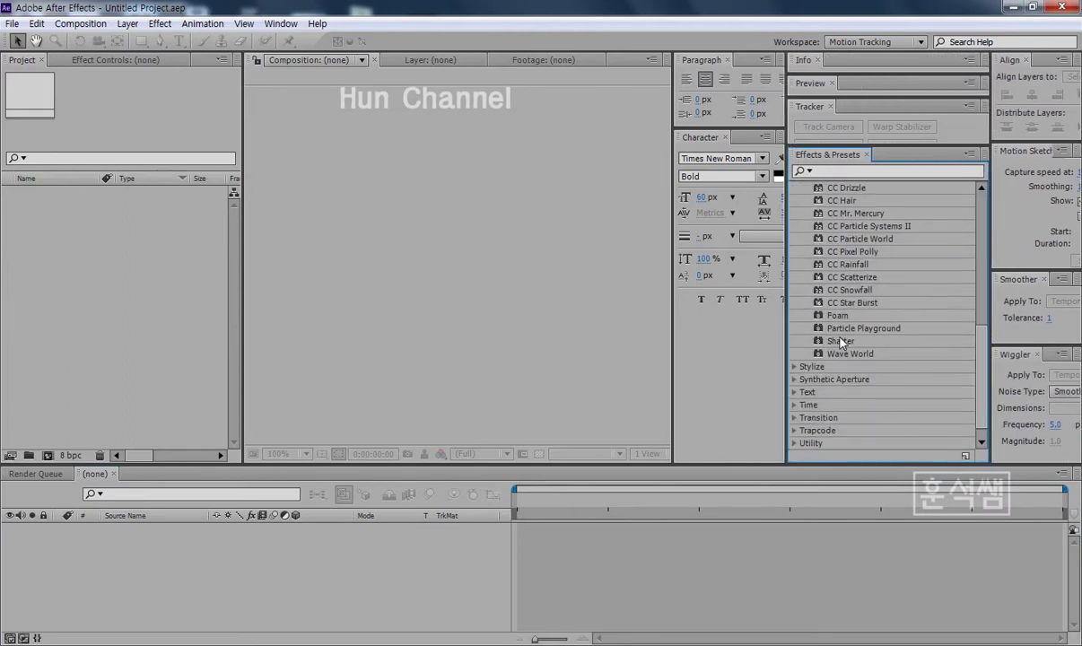
# Select the Shatter effect under Simulation and widen the Project panel.
pyautogui.click(849, 344)
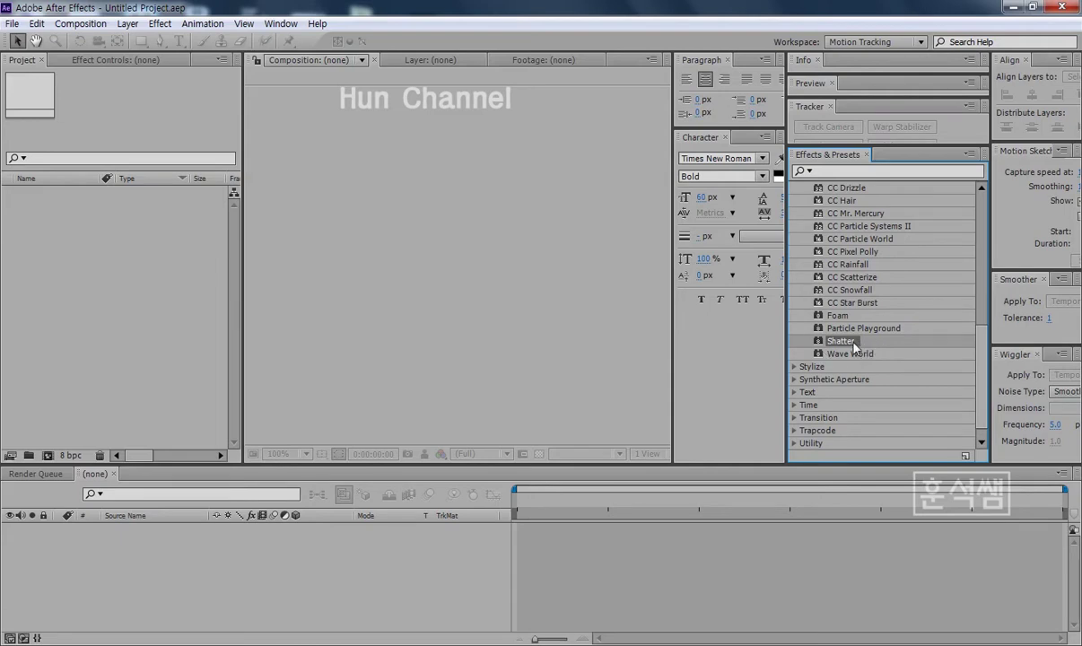
pyautogui.moveTo(979, 358); pyautogui.dragTo(982, 331)
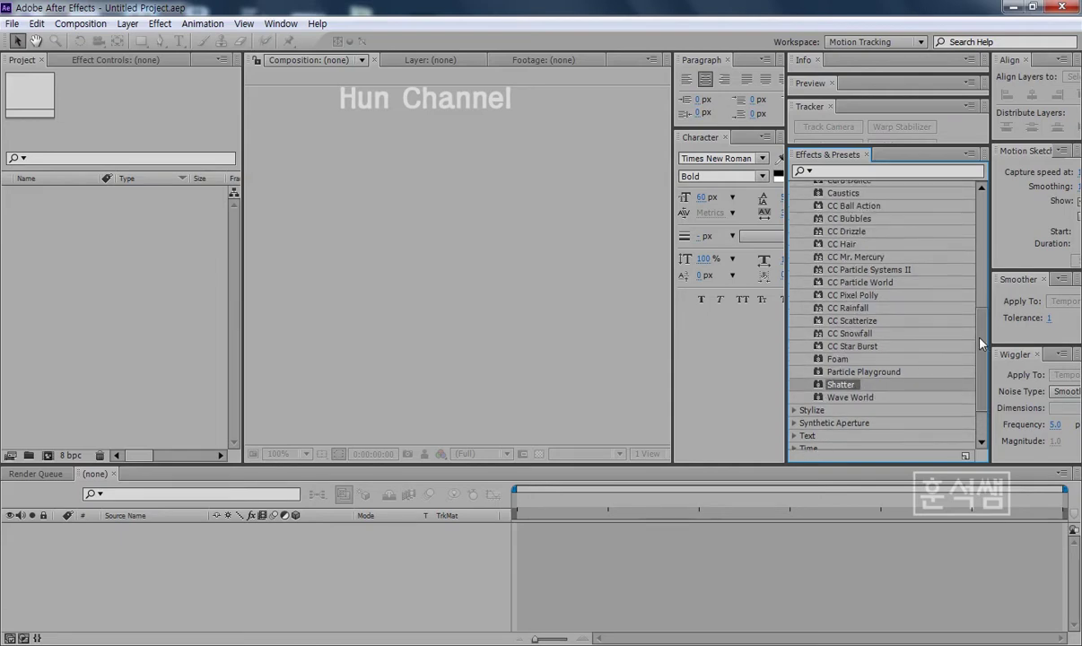
pyautogui.scroll(-1, 981, 331)
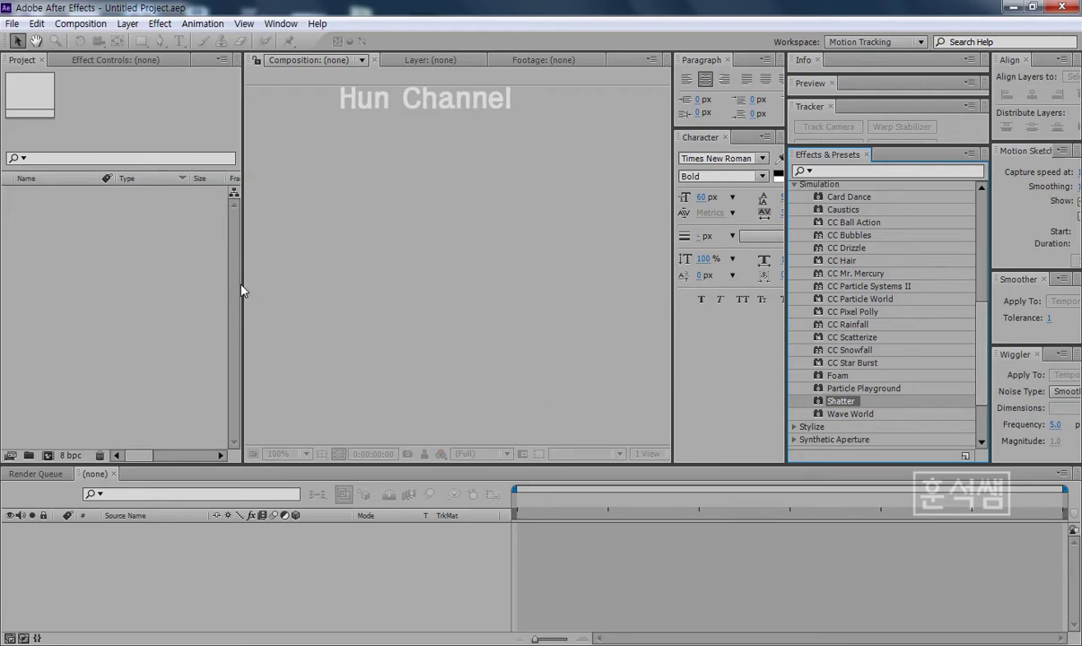
pyautogui.moveTo(242, 272); pyautogui.dragTo(274, 271)
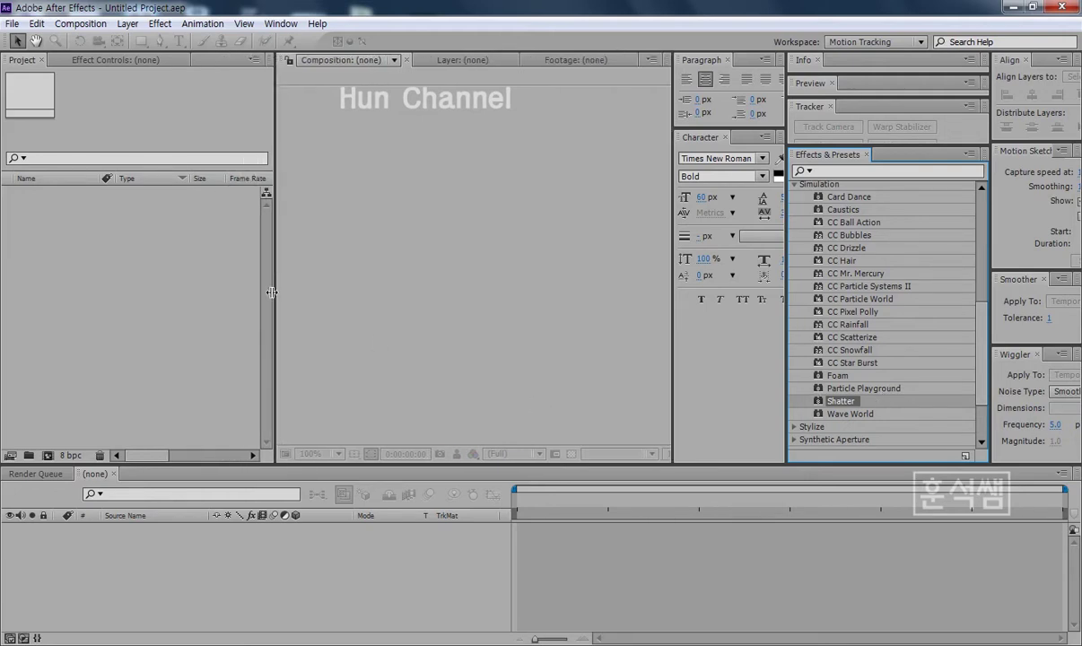
# Import street.tif and B&W.jpg from the shatter folder into the project.
pyautogui.doubleClick(151, 303)
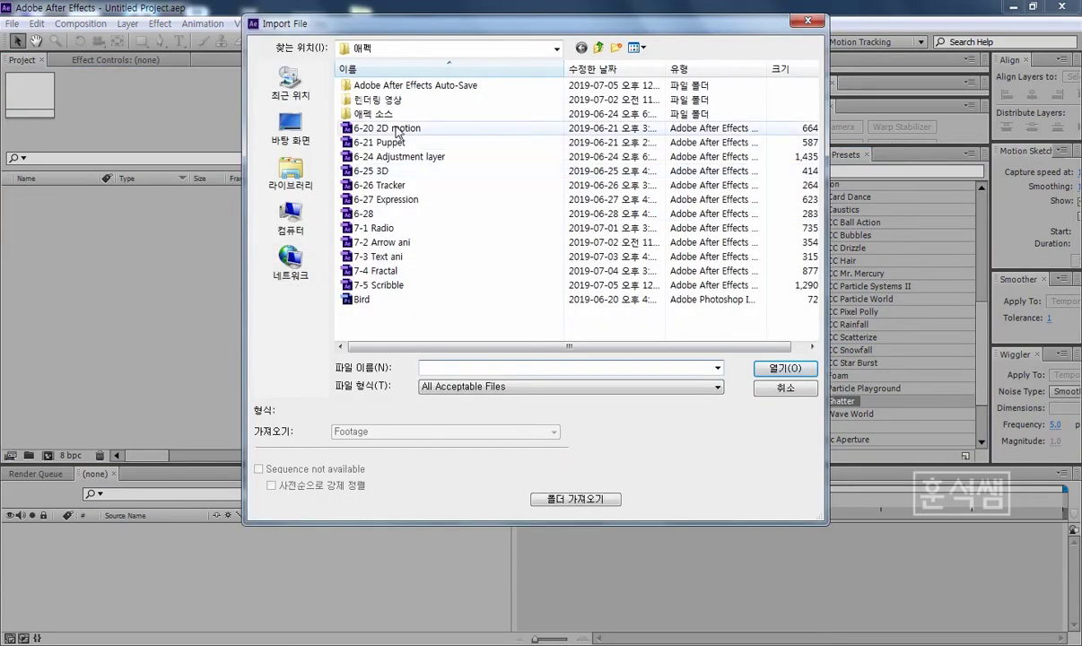
pyautogui.doubleClick(383, 115)
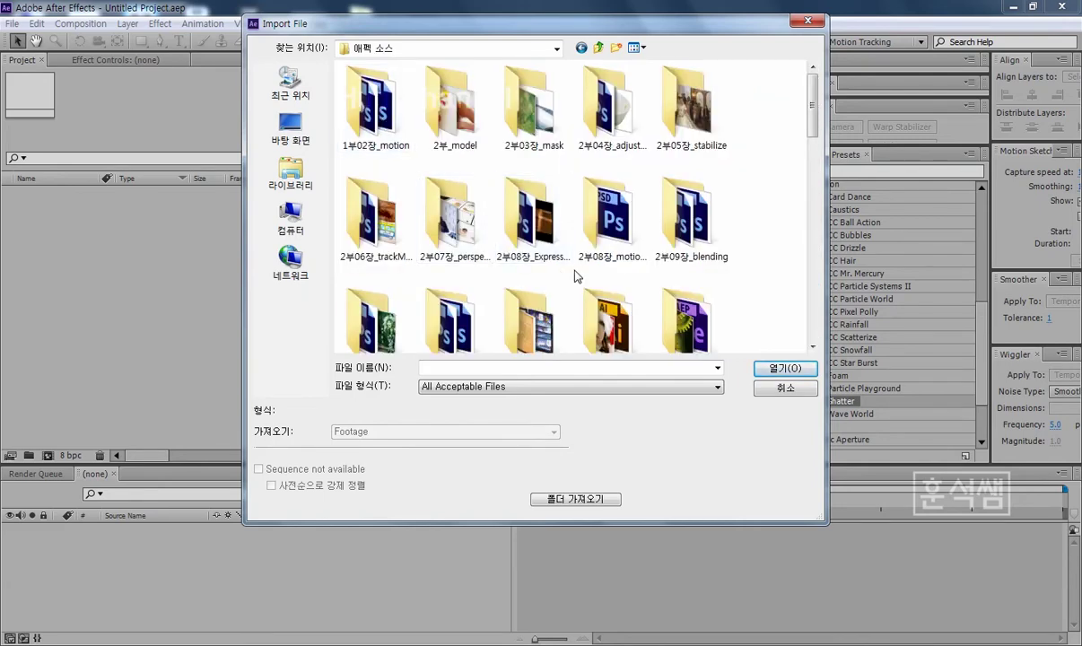
pyautogui.press('s')
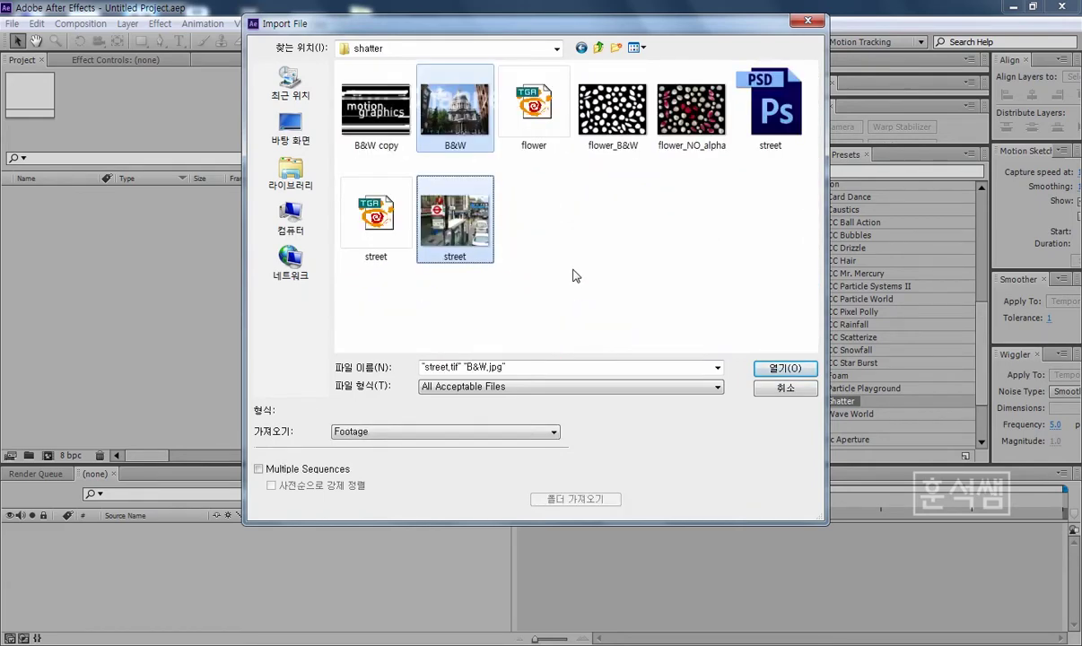
pyautogui.click(784, 367)
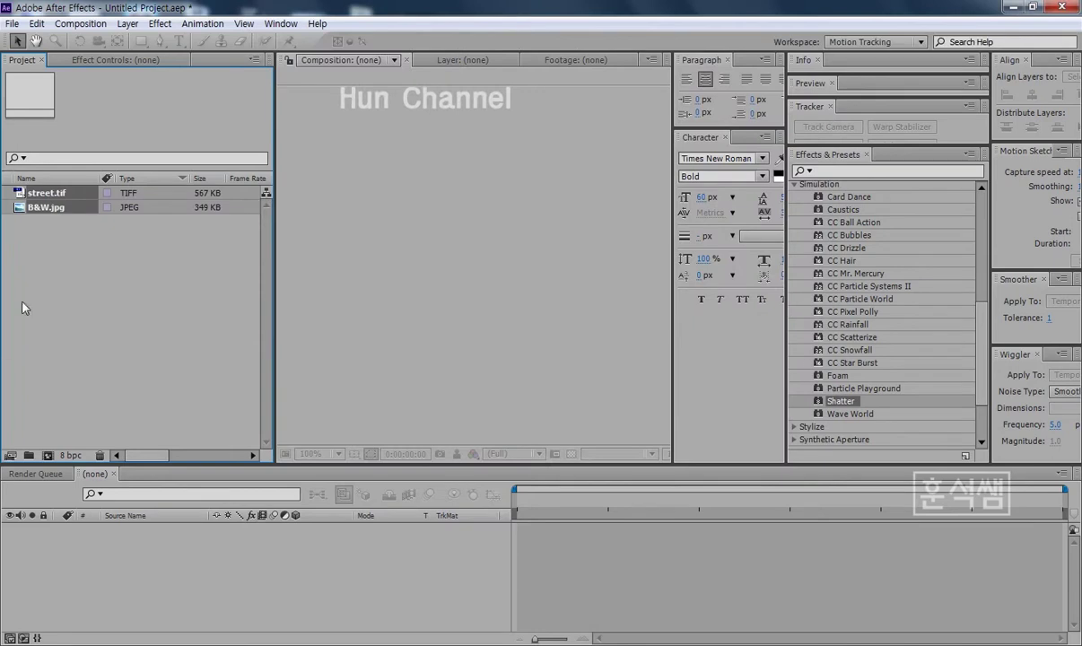
pyautogui.click(54, 227)
pyautogui.click(51, 208)
pyautogui.click(45, 193)
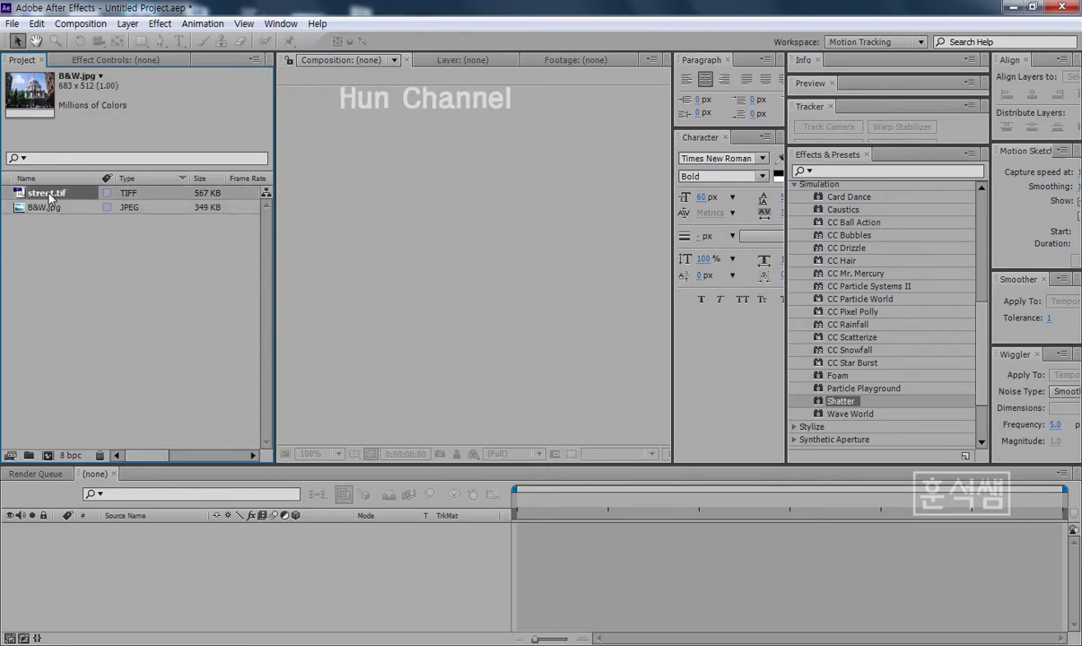
# Create a 'street' composition from street.tif and enlarge the viewer.
pyautogui.moveTo(125, 463); pyautogui.dragTo(124, 411)
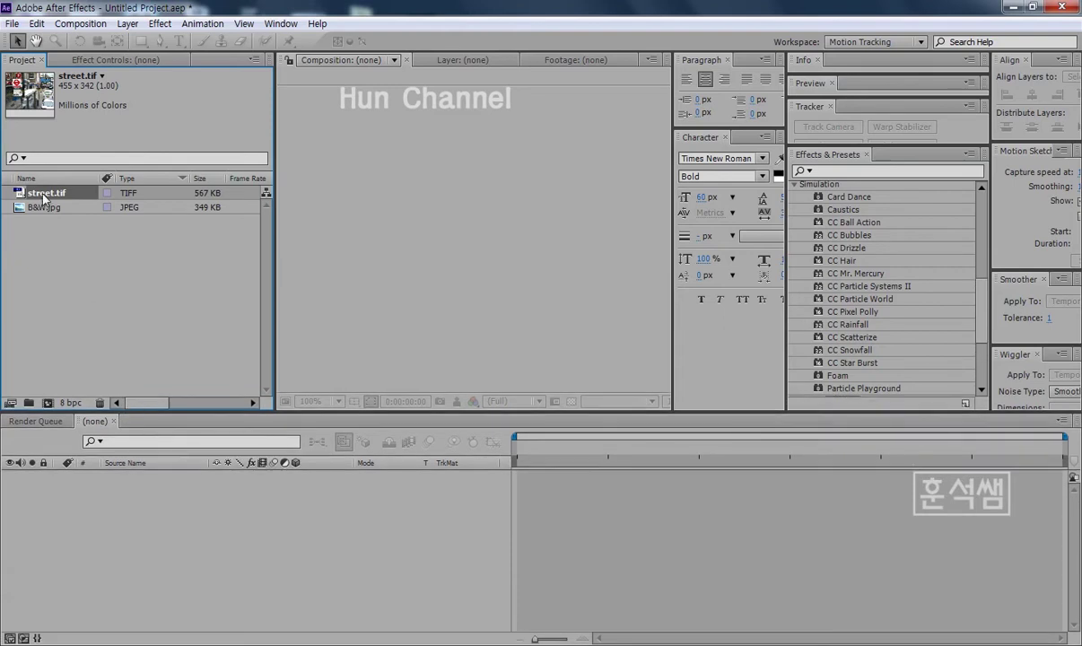
pyautogui.moveTo(43, 200); pyautogui.dragTo(48, 404)
pyautogui.moveTo(49, 405); pyautogui.dragTo(49, 405)
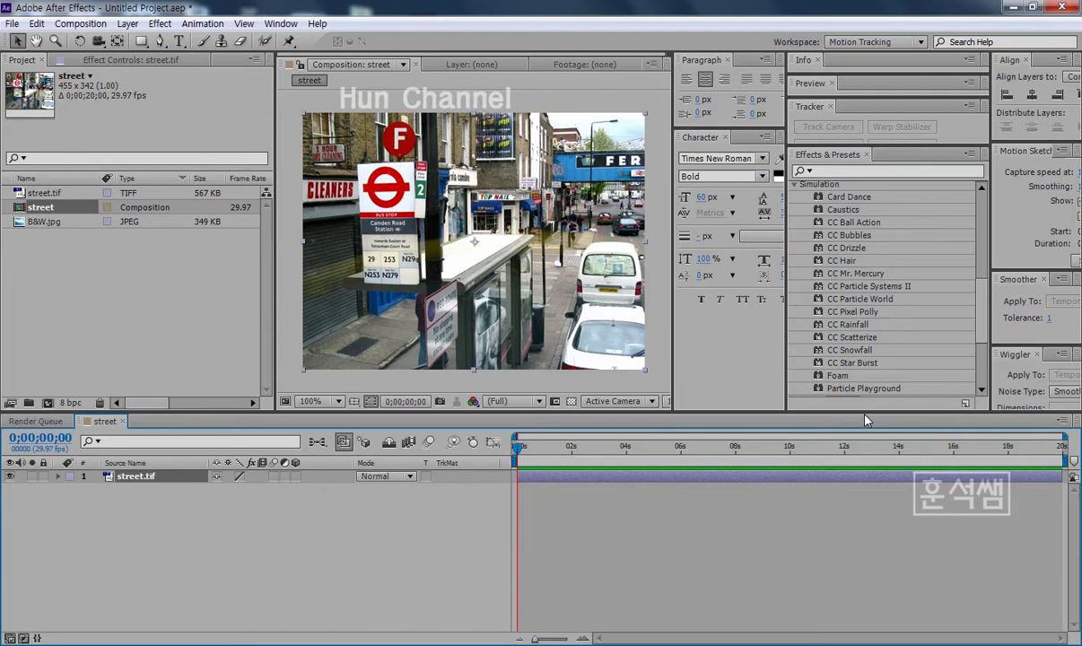
pyautogui.moveTo(862, 415); pyautogui.dragTo(864, 468)
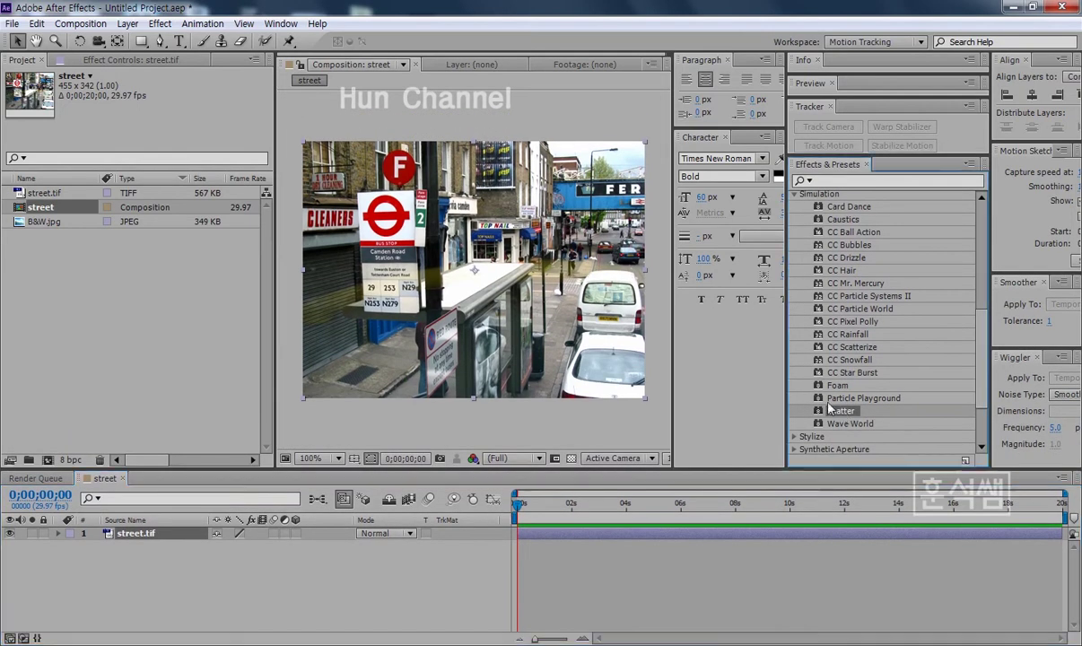
# Apply Shatter to the street.tif layer and preview the default blast.
pyautogui.moveTo(840, 410); pyautogui.dragTo(554, 334)
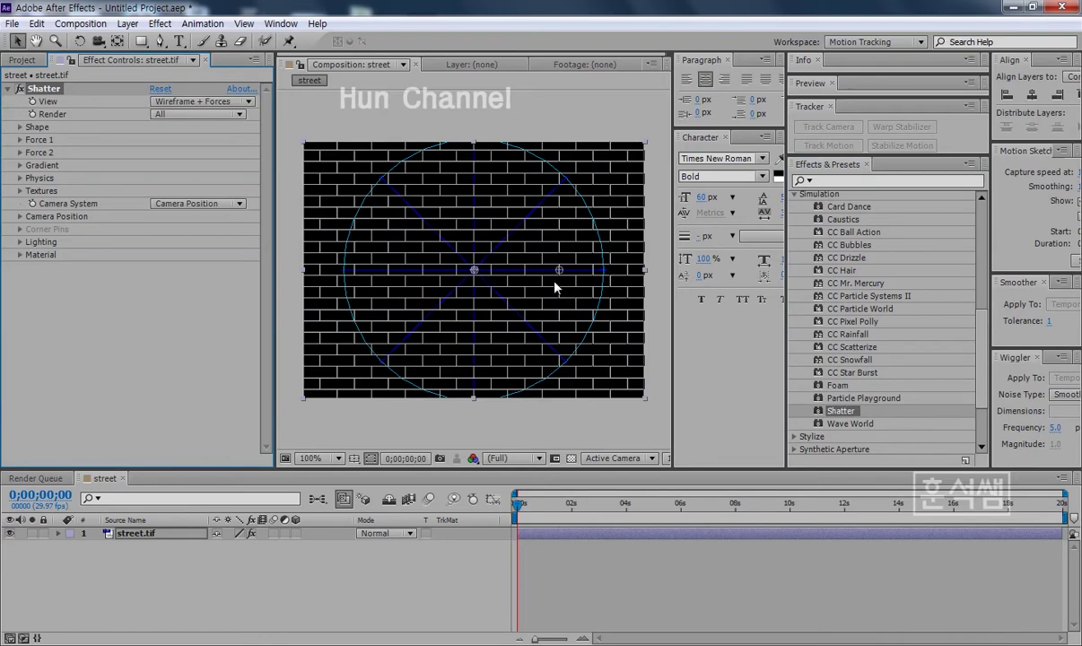
pyautogui.press('space')
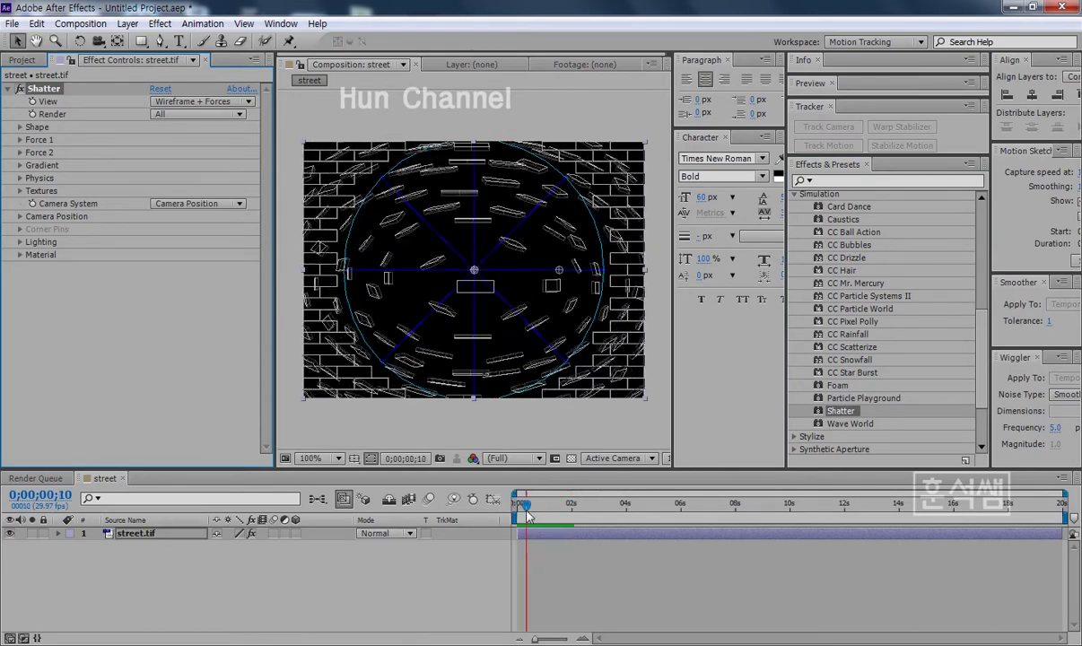
pyautogui.press('space')
pyautogui.press('space')
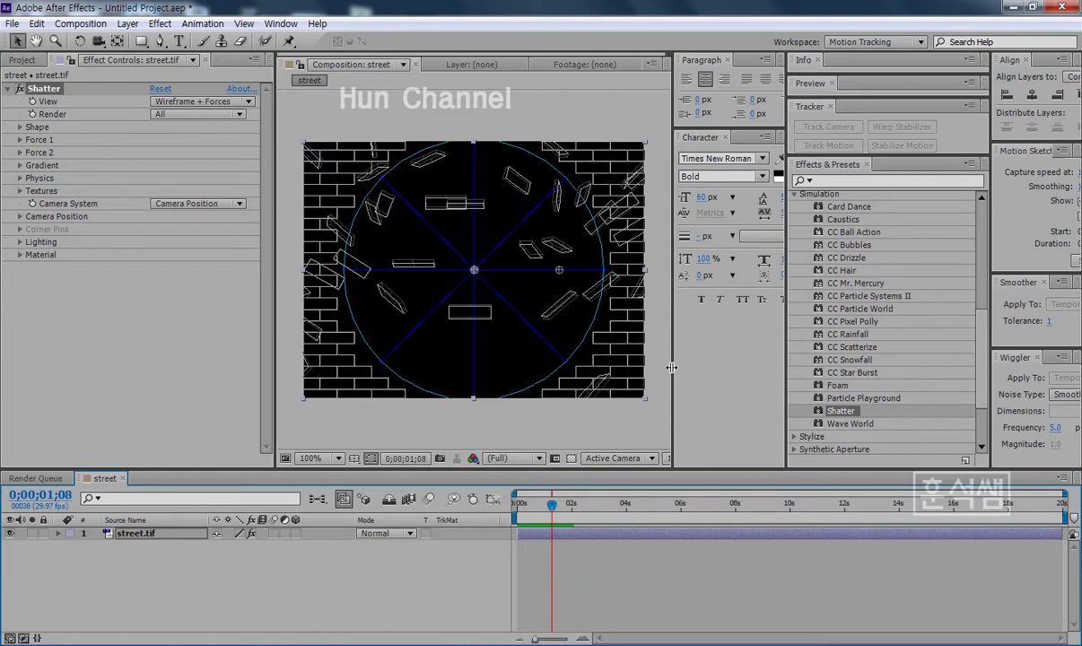
# Show the Shatter settings in Effect Controls and open its View options.
pyautogui.moveTo(673, 373); pyautogui.dragTo(693, 373)
pyautogui.click(641, 420)
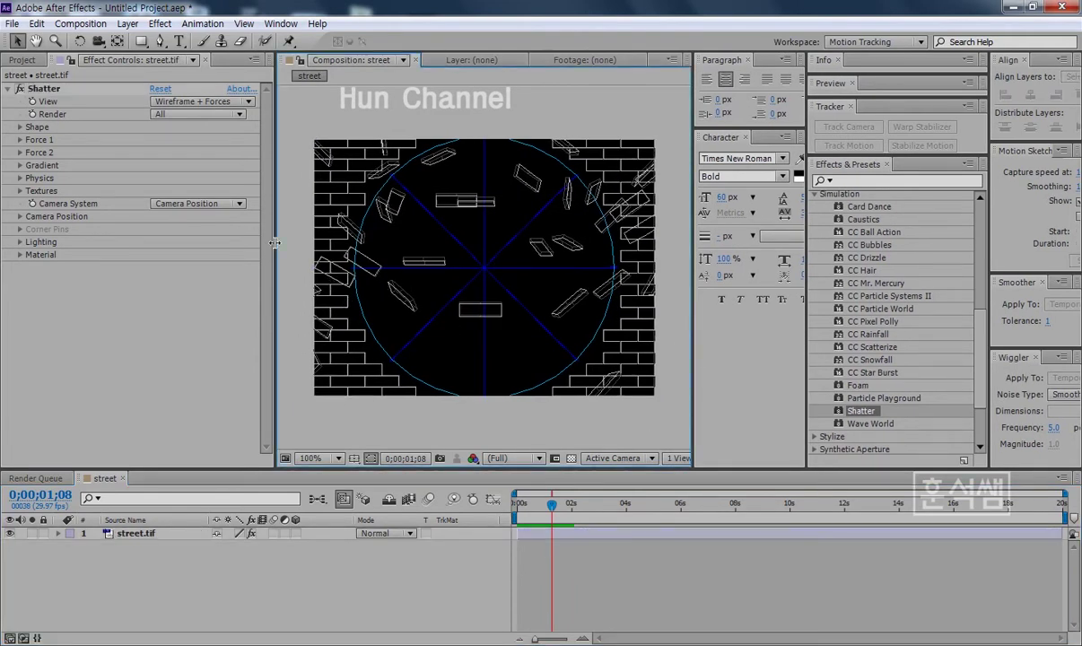
pyautogui.click(45, 88)
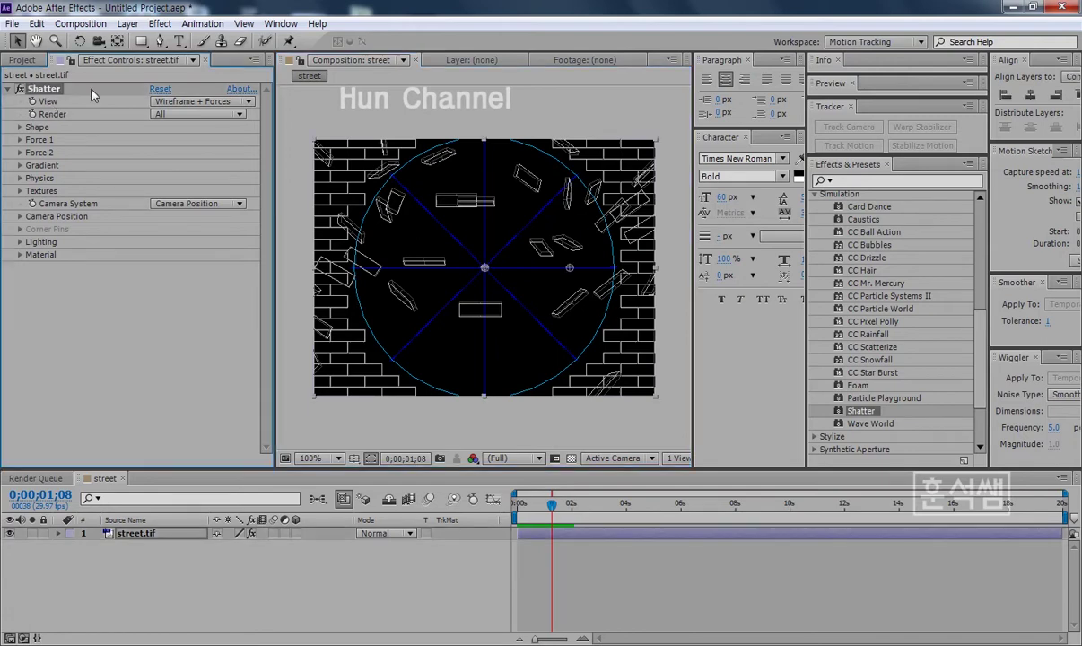
pyautogui.moveTo(273, 131); pyautogui.dragTo(286, 131)
pyautogui.click(260, 103)
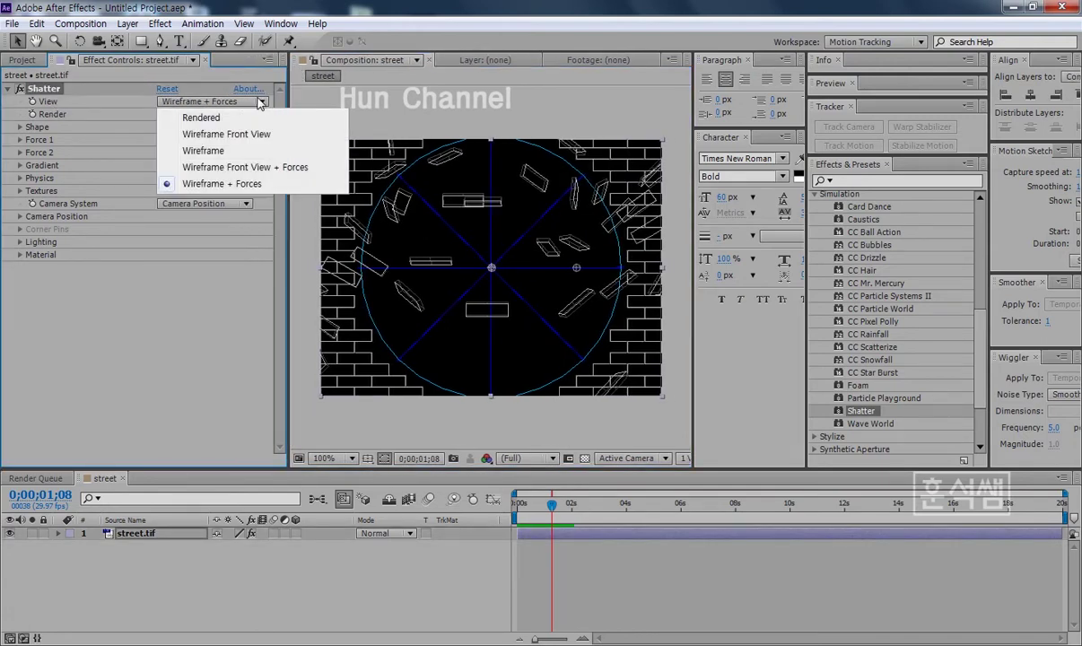
# Switch Shatter's View to Rendered and preview the street photo shattering from the start.
pyautogui.click(235, 120)
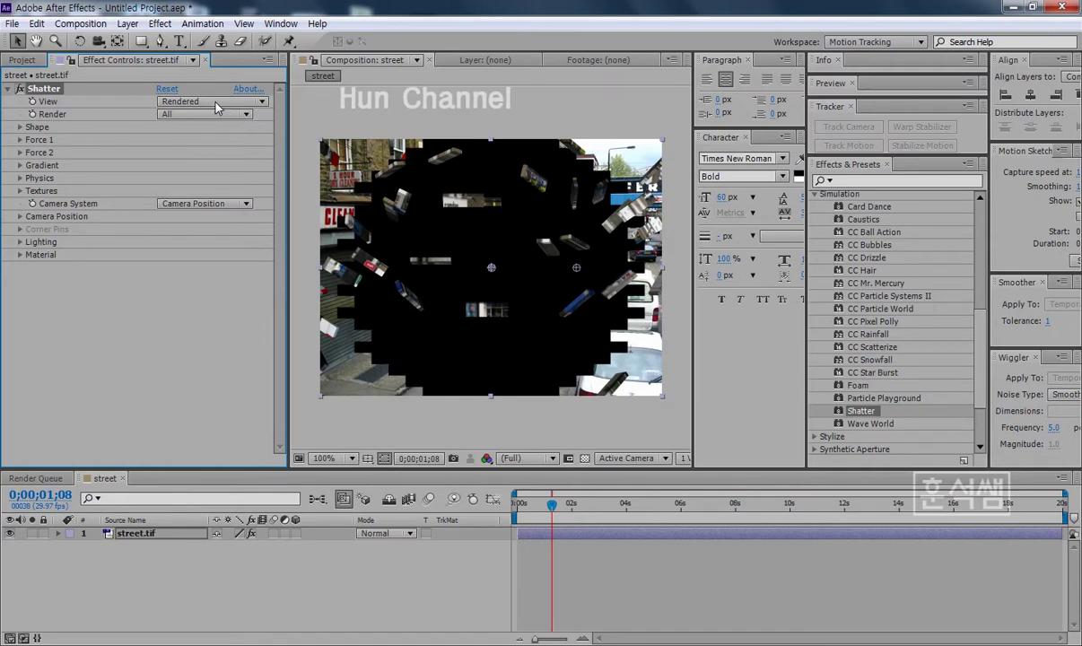
pyautogui.press('Home')
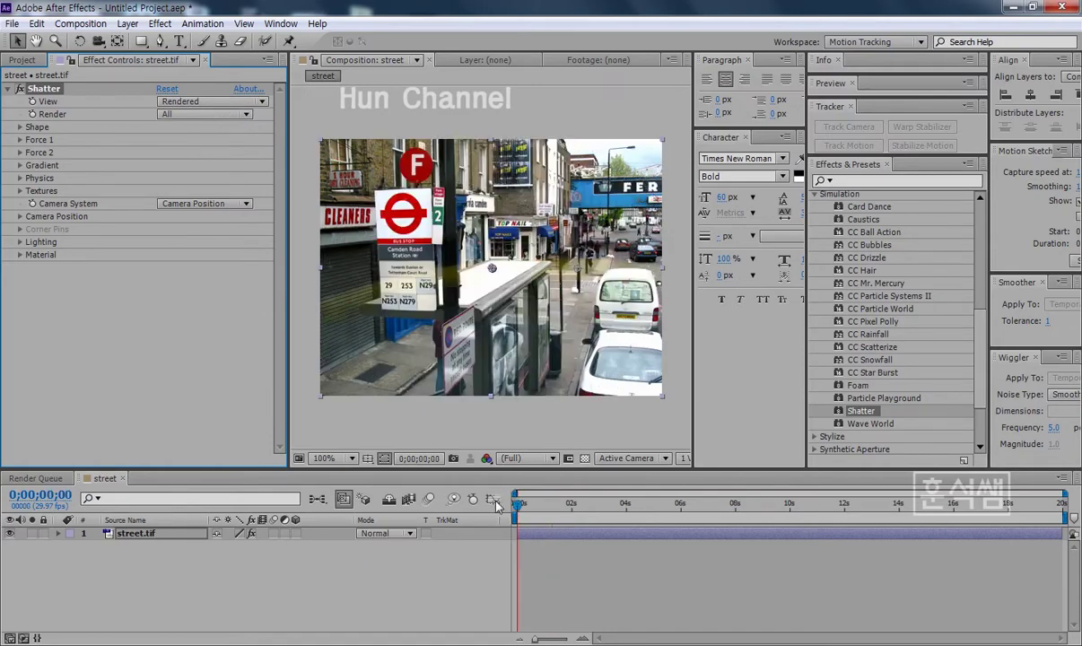
pyautogui.press('space')
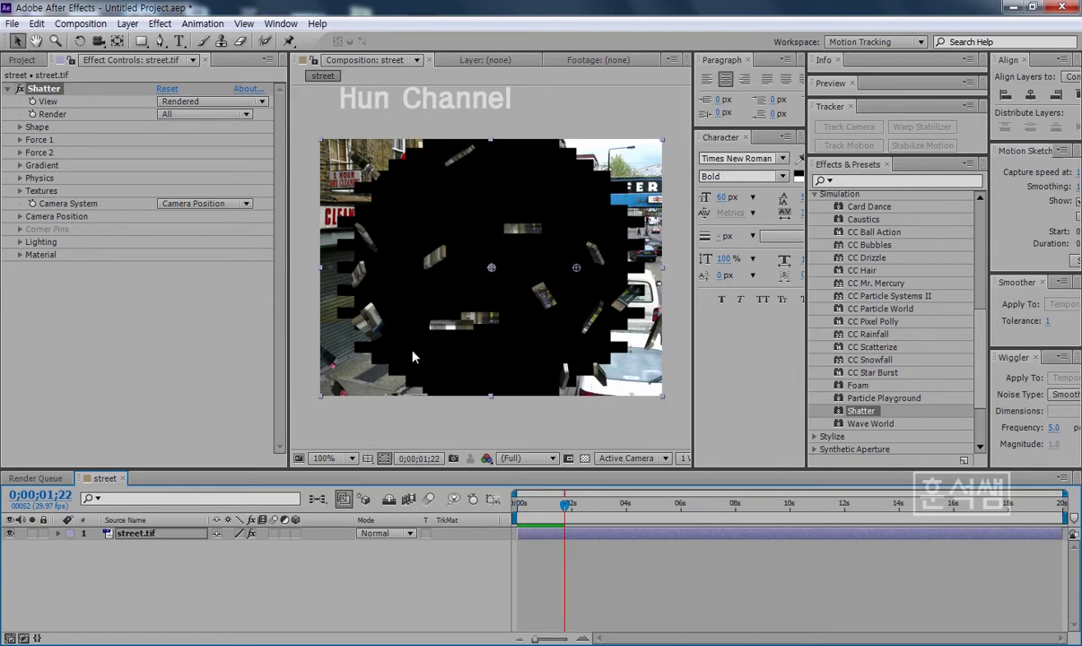
pyautogui.press('space')
pyautogui.press('space')
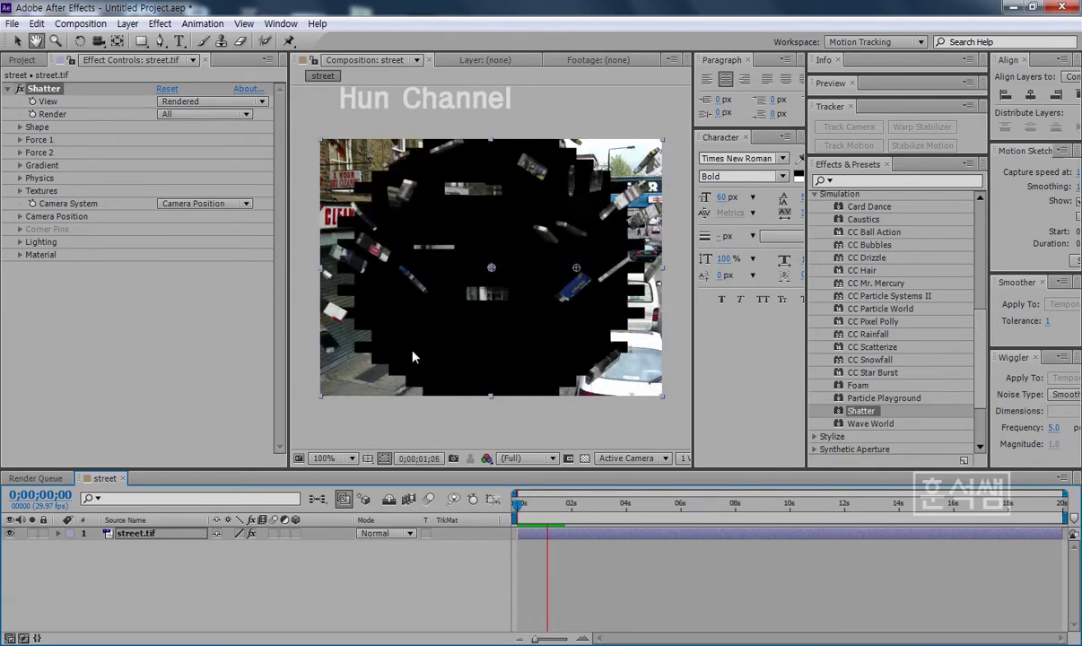
pyautogui.press('space')
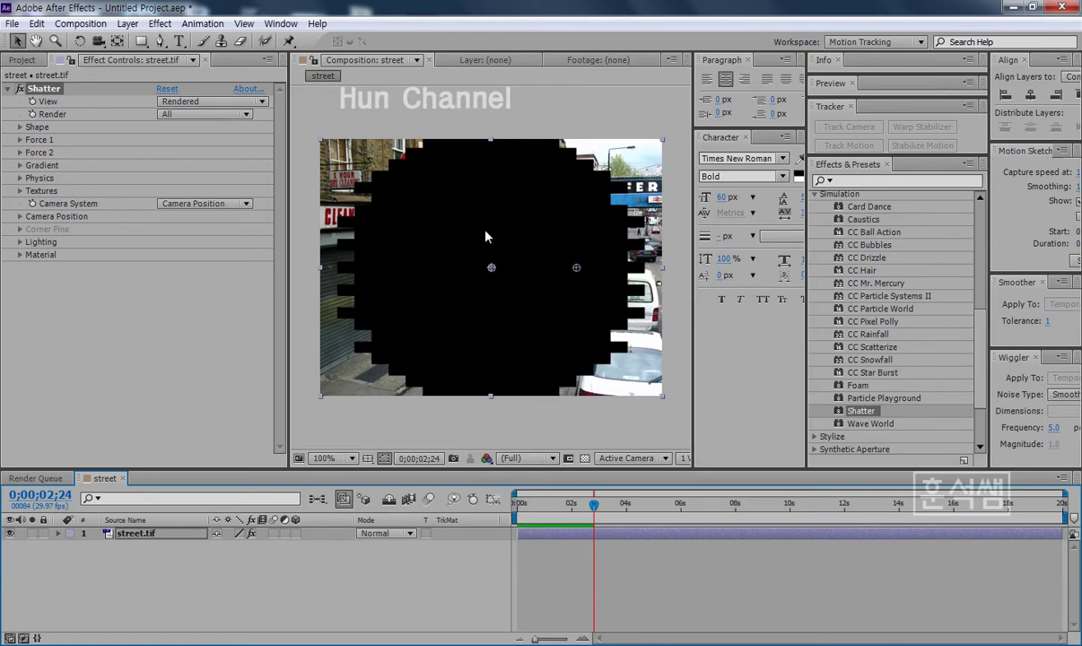
pyautogui.moveTo(519, 504); pyautogui.dragTo(539, 505)
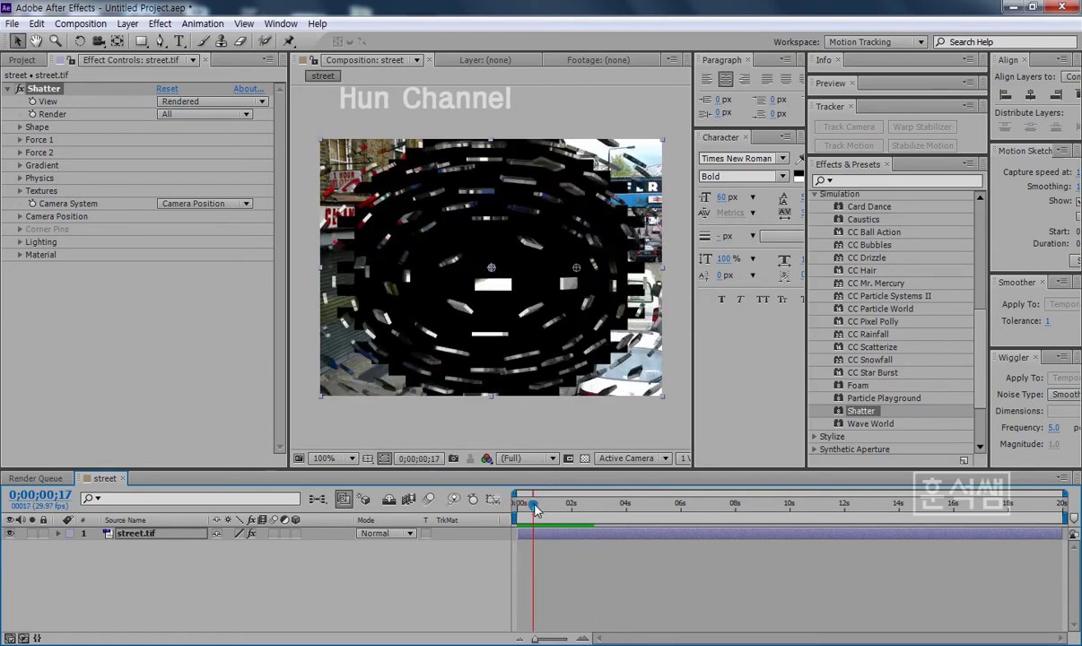
pyautogui.click(242, 102)
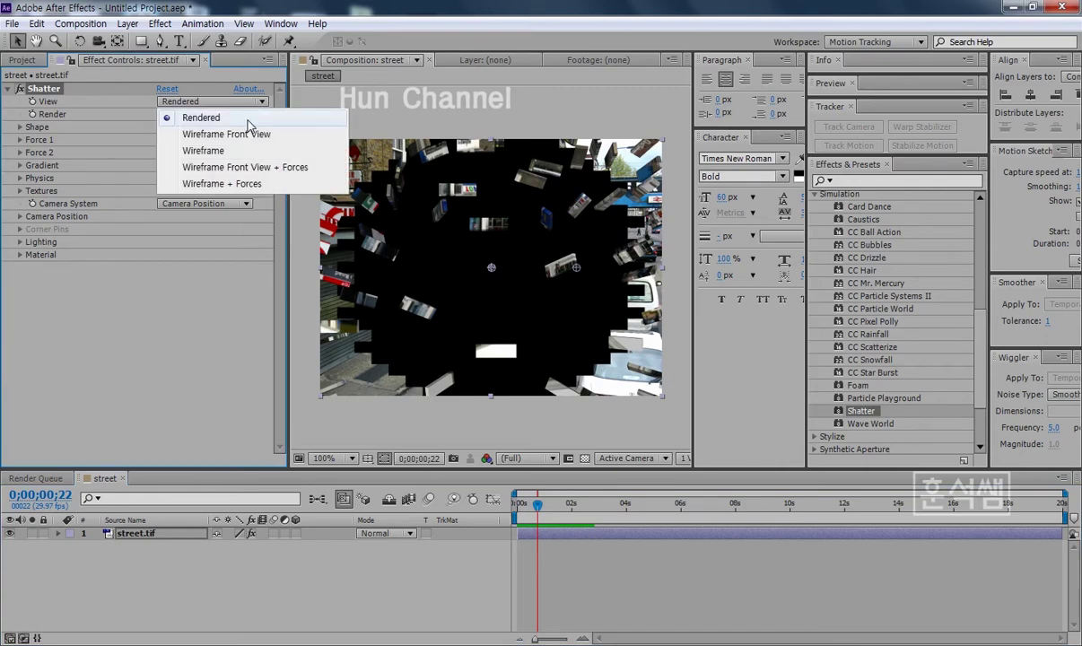
# Set Shatter's View back to Wireframe + Forces and widen the Composition panel.
pyautogui.click(249, 183)
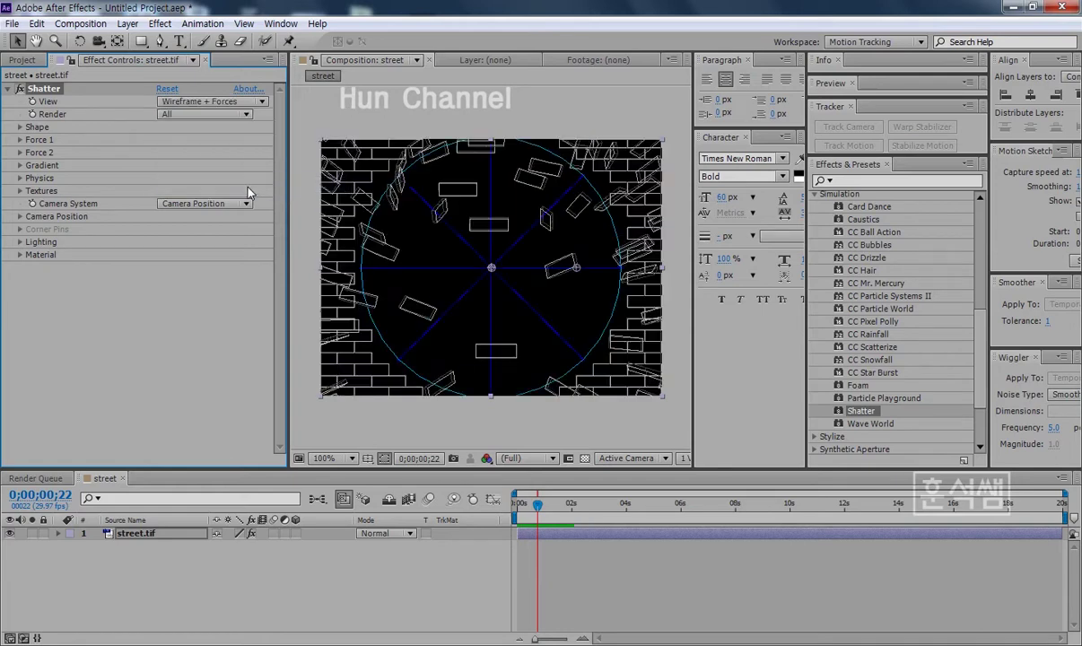
pyautogui.moveTo(696, 287); pyautogui.dragTo(737, 287)
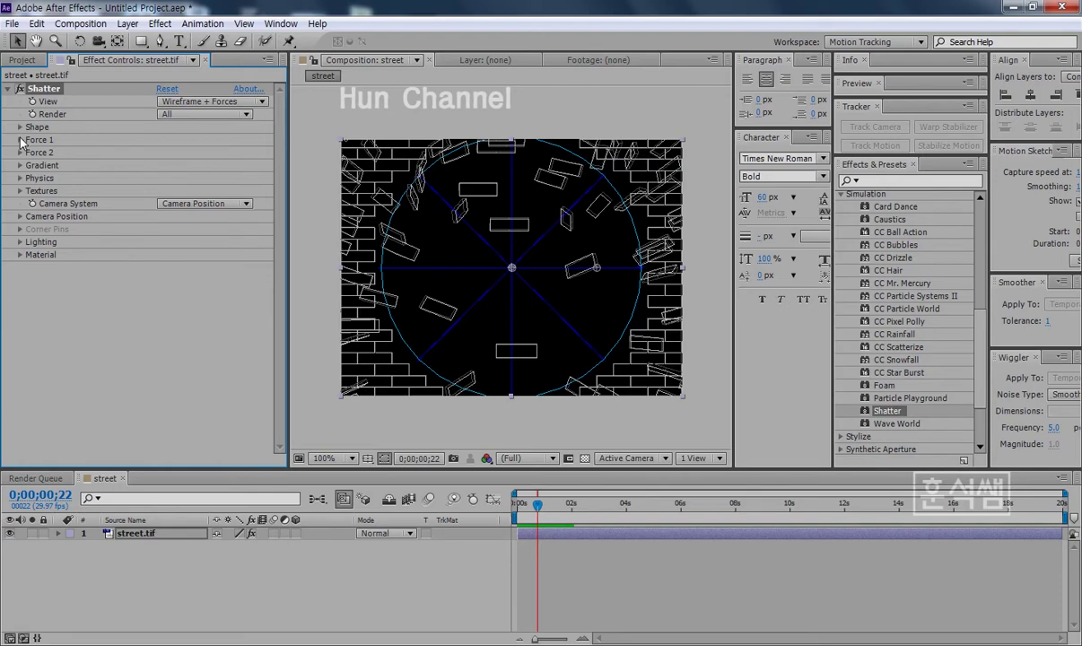
pyautogui.click(182, 100)
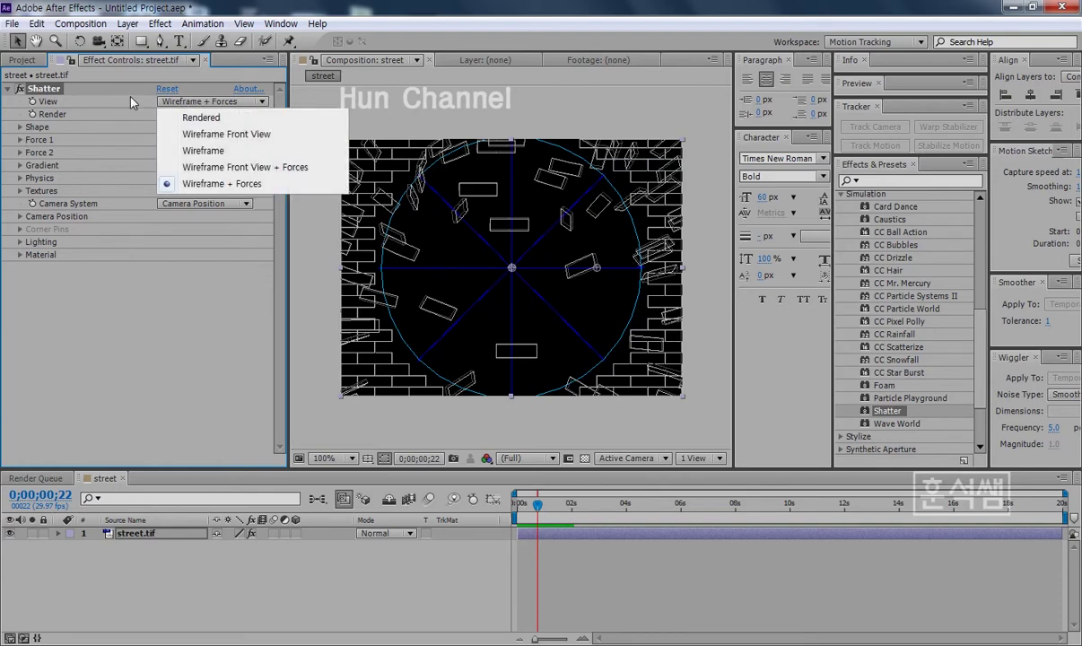
pyautogui.click(92, 117)
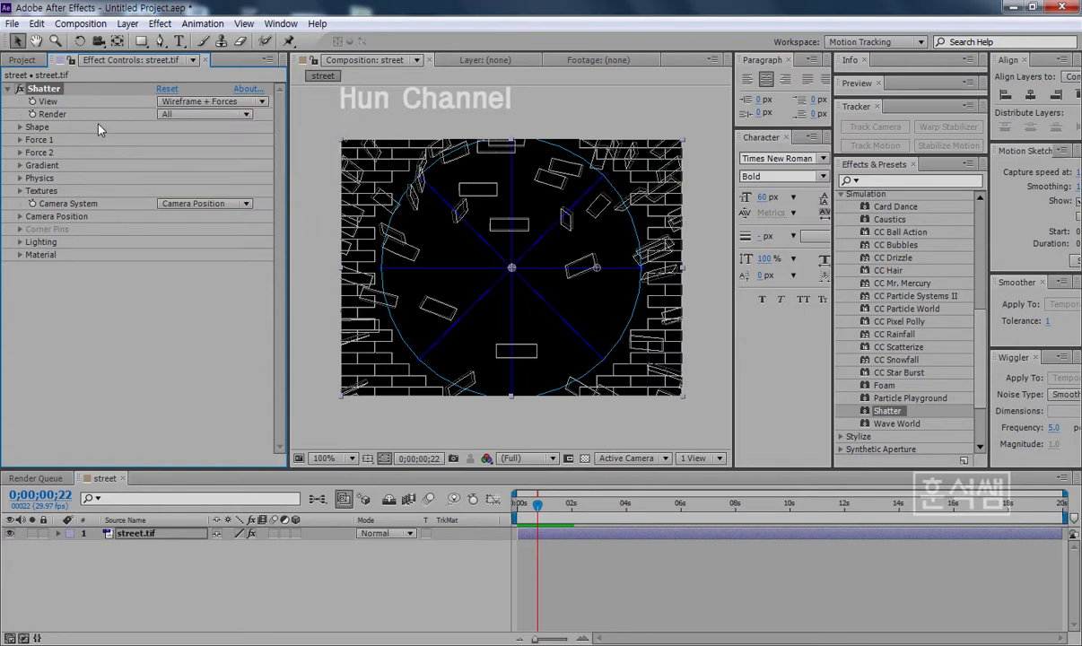
# Expand the Shape and Force 1 groups and the Force 1 Radius slider.
pyautogui.click(19, 128)
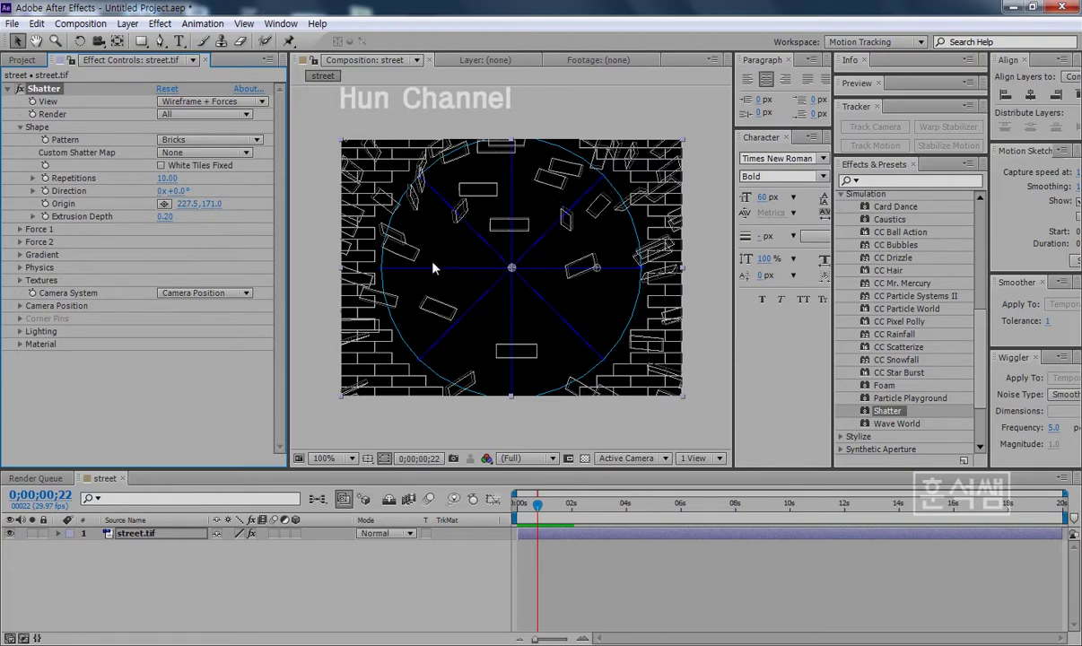
pyautogui.click(21, 232)
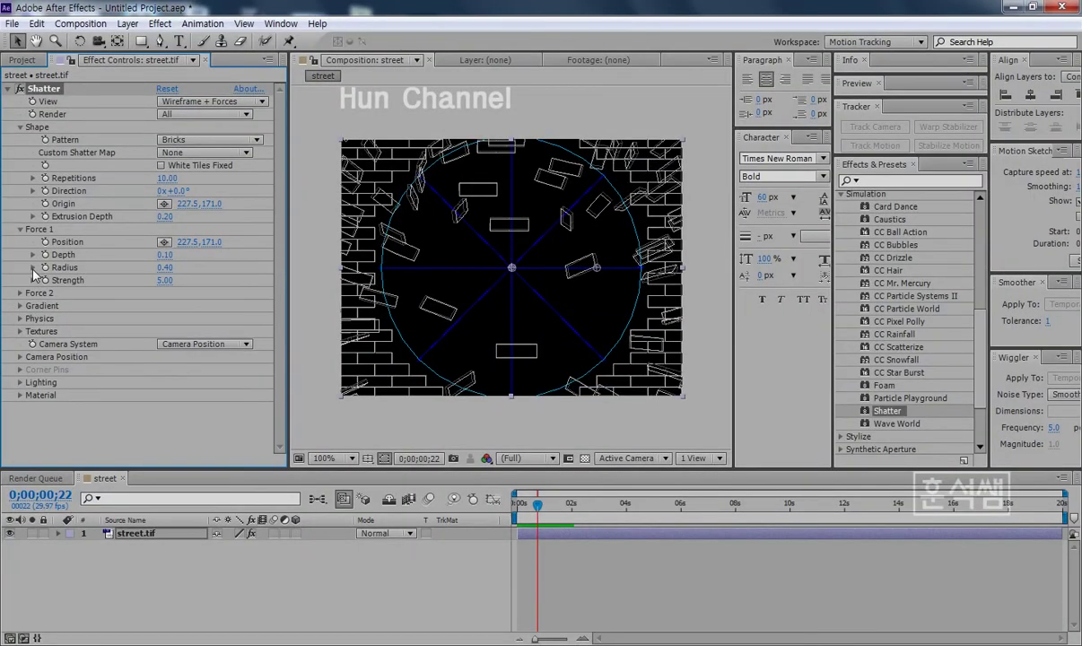
pyautogui.click(33, 268)
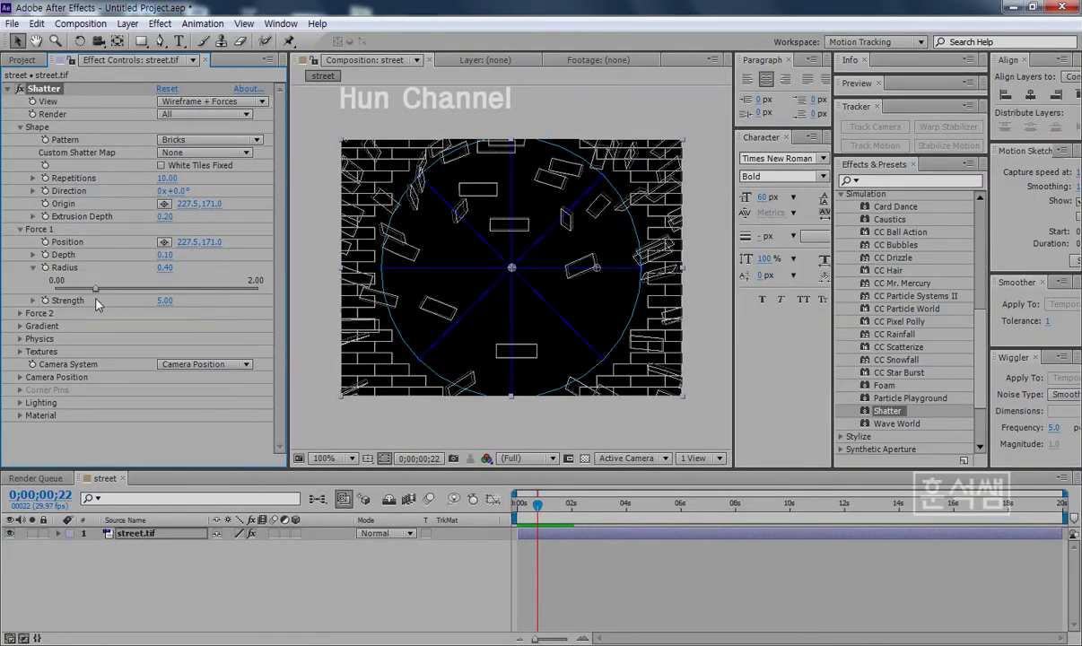
# Set the Force 1 Radius to 0.60.
pyautogui.moveTo(96, 293)
pyautogui.mouseDown()
pyautogui.moveTo(113, 297)
pyautogui.moveTo(73, 281)
pyautogui.moveTo(106, 279)
pyautogui.mouseUp()
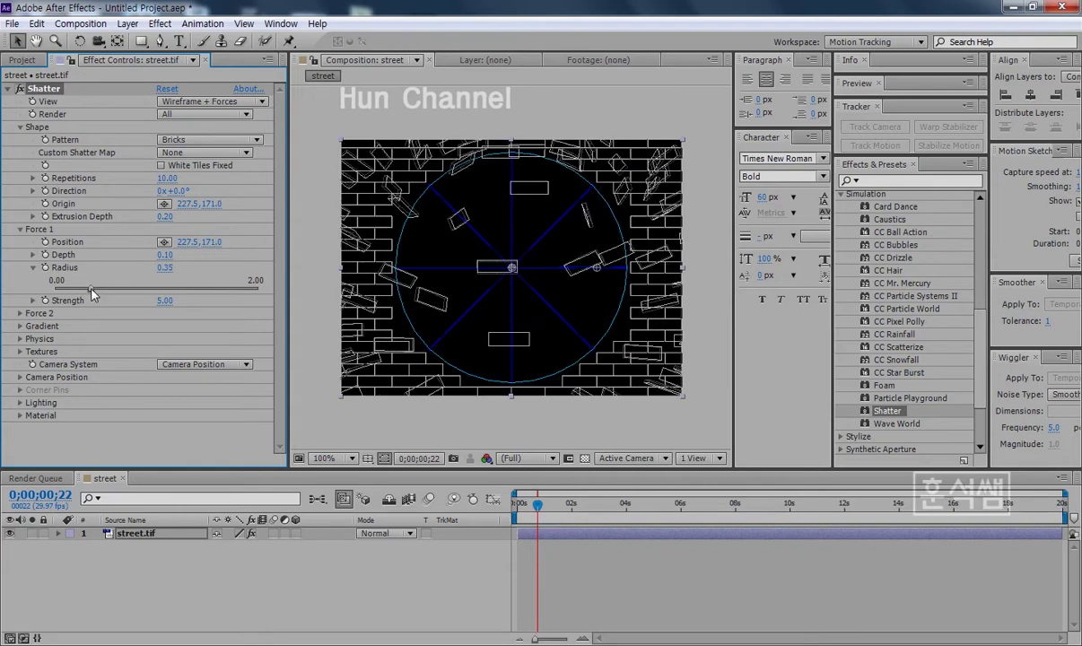
pyautogui.moveTo(92, 290); pyautogui.dragTo(118, 291)
pyautogui.click(170, 268)
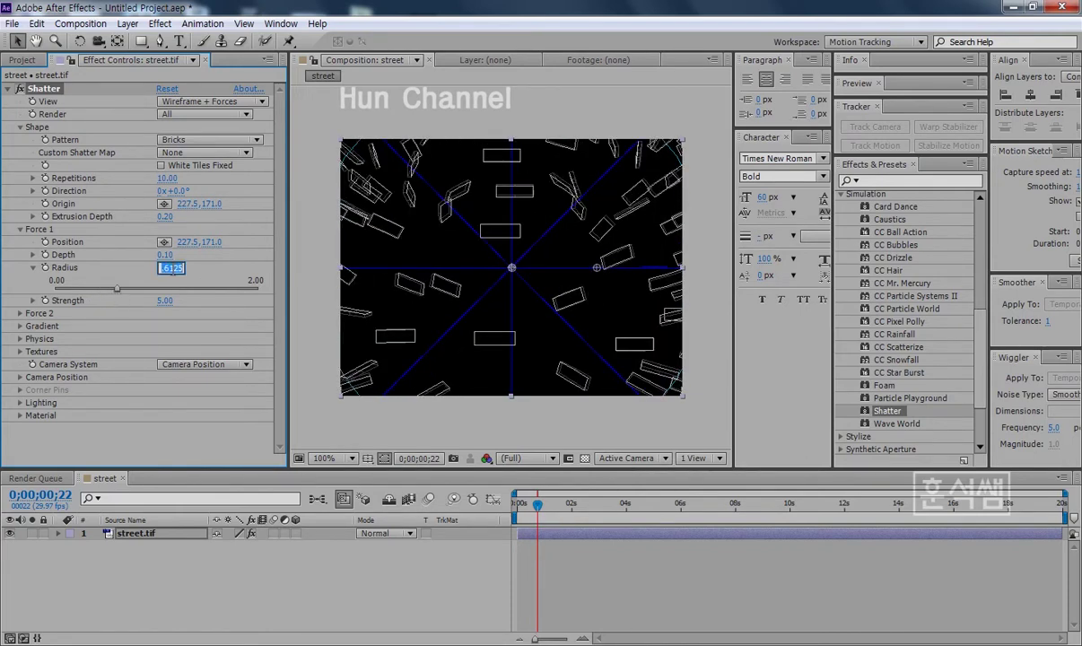
pyautogui.write('0.6')
pyautogui.press('Return')
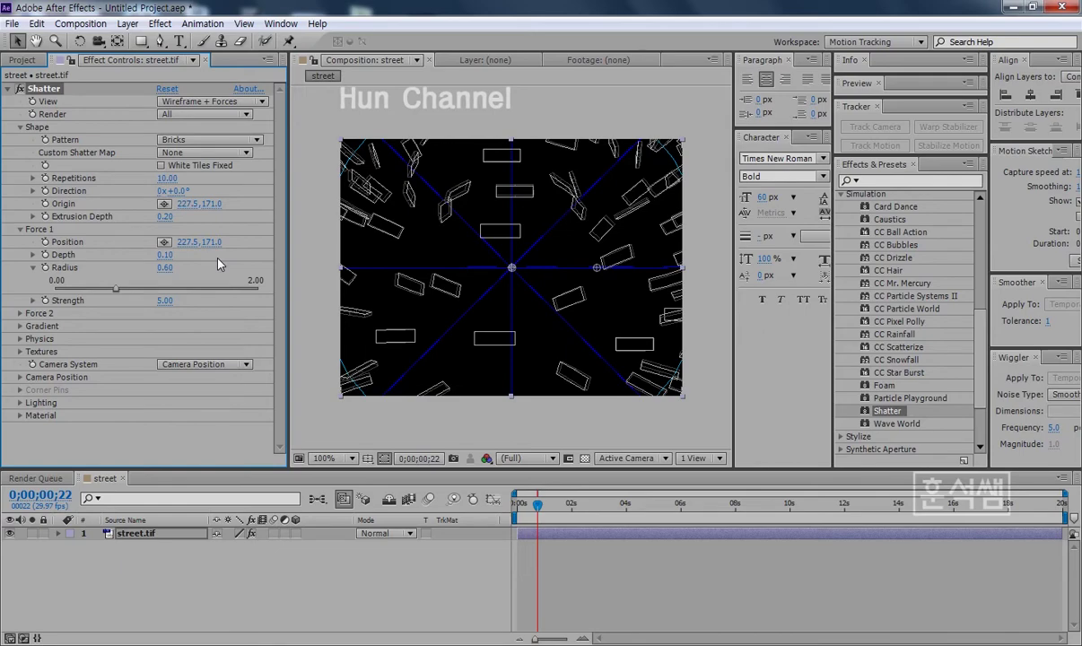
# Preview the wider blast, return to frame 0 and open the Pattern list.
pyautogui.press('space')
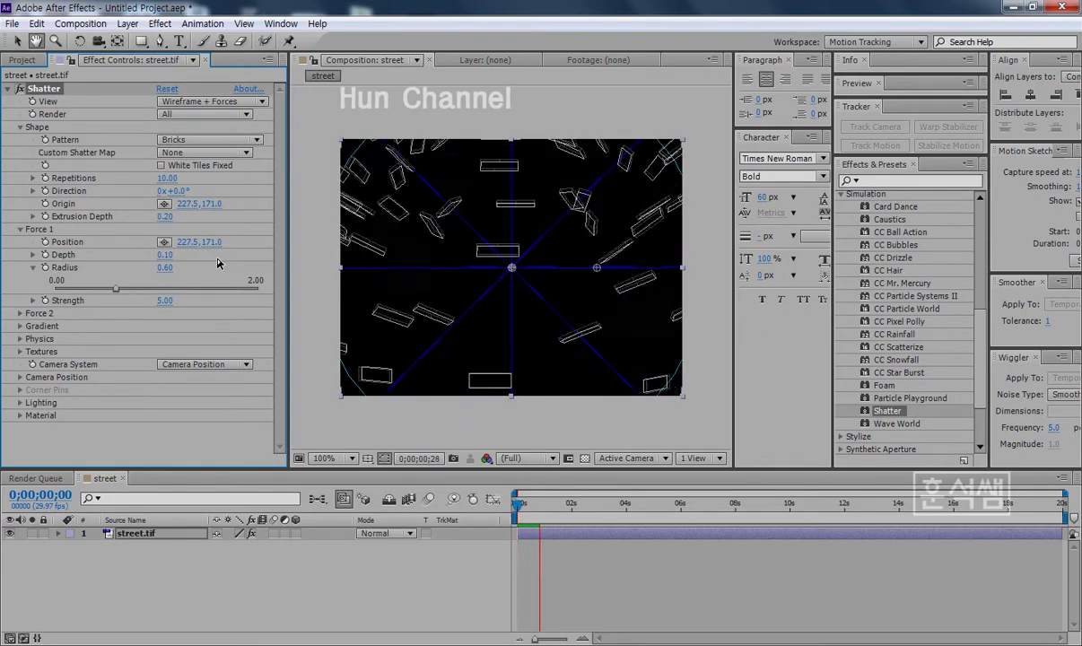
pyautogui.press('space')
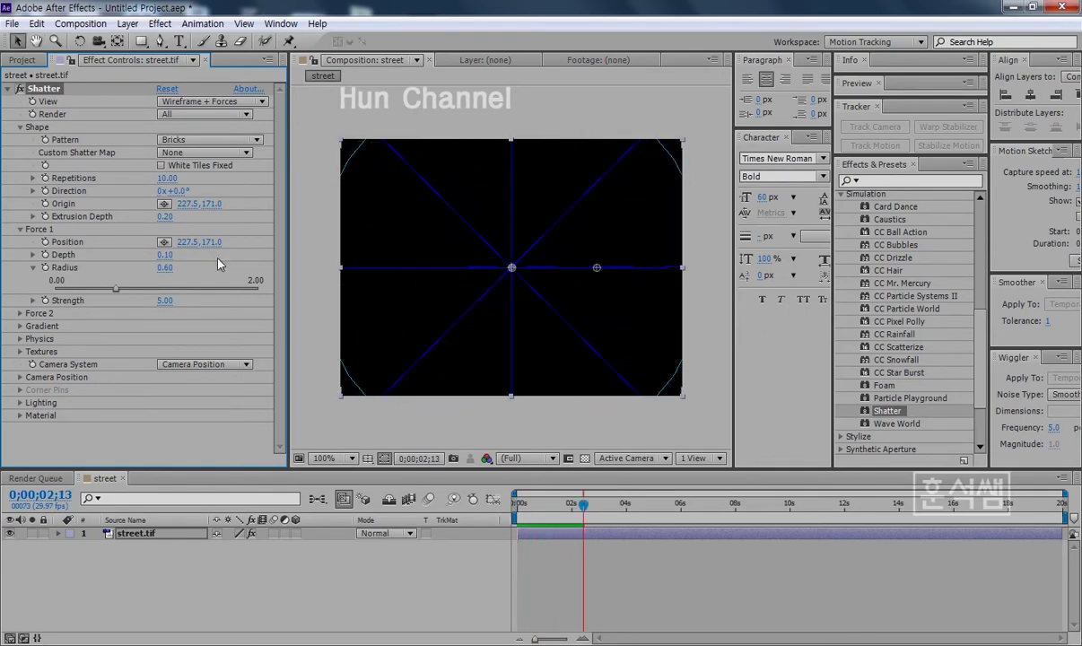
pyautogui.press('space')
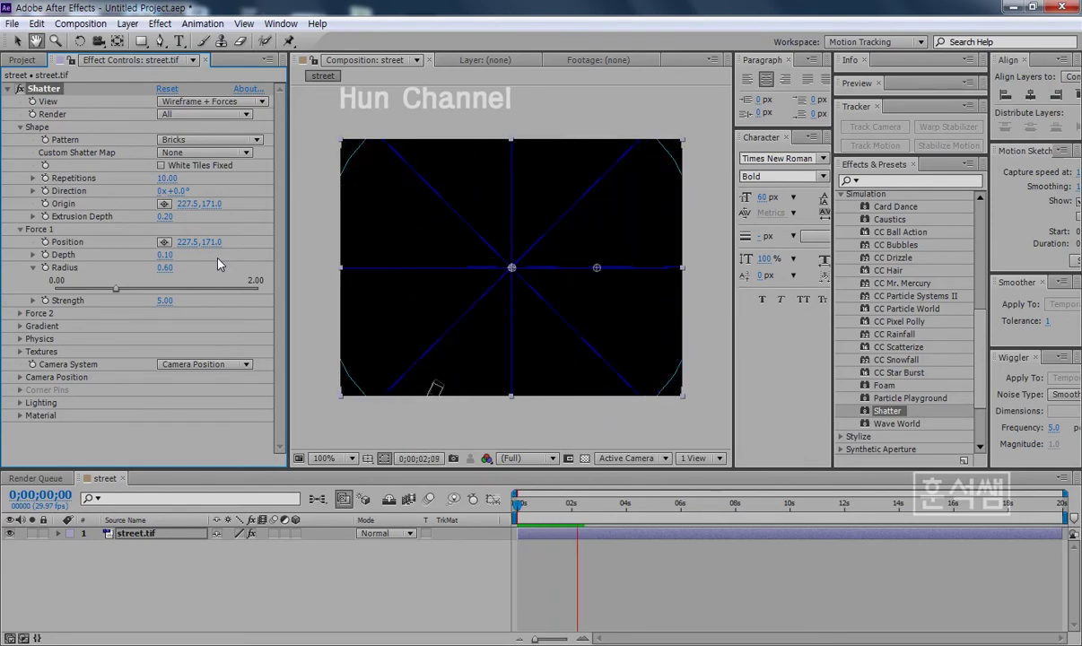
pyautogui.press('space')
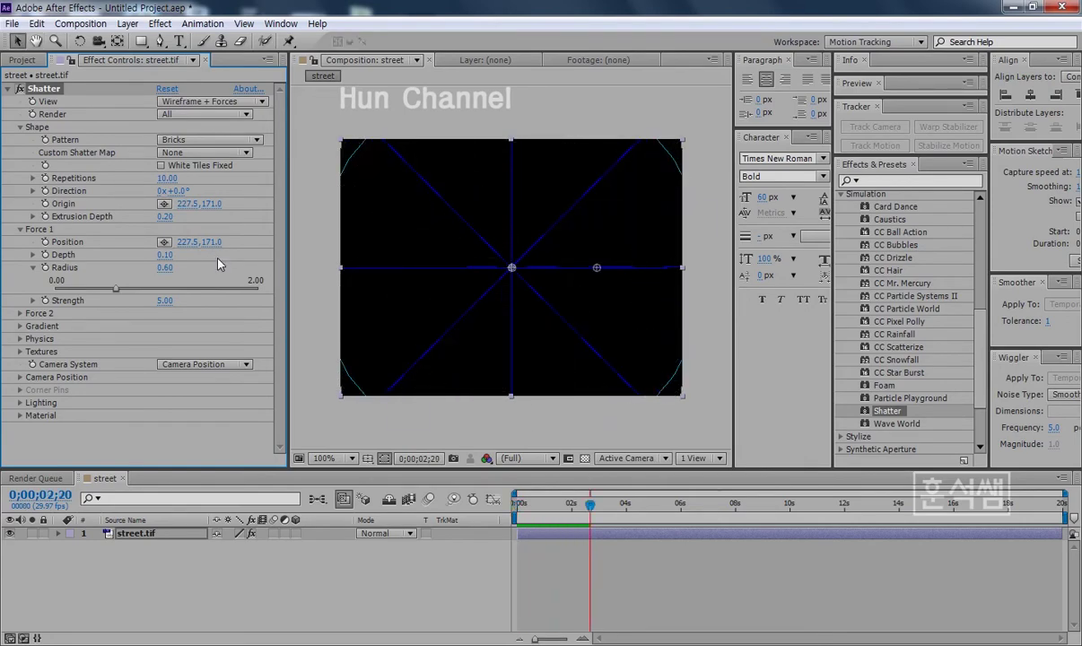
pyautogui.press('Home')
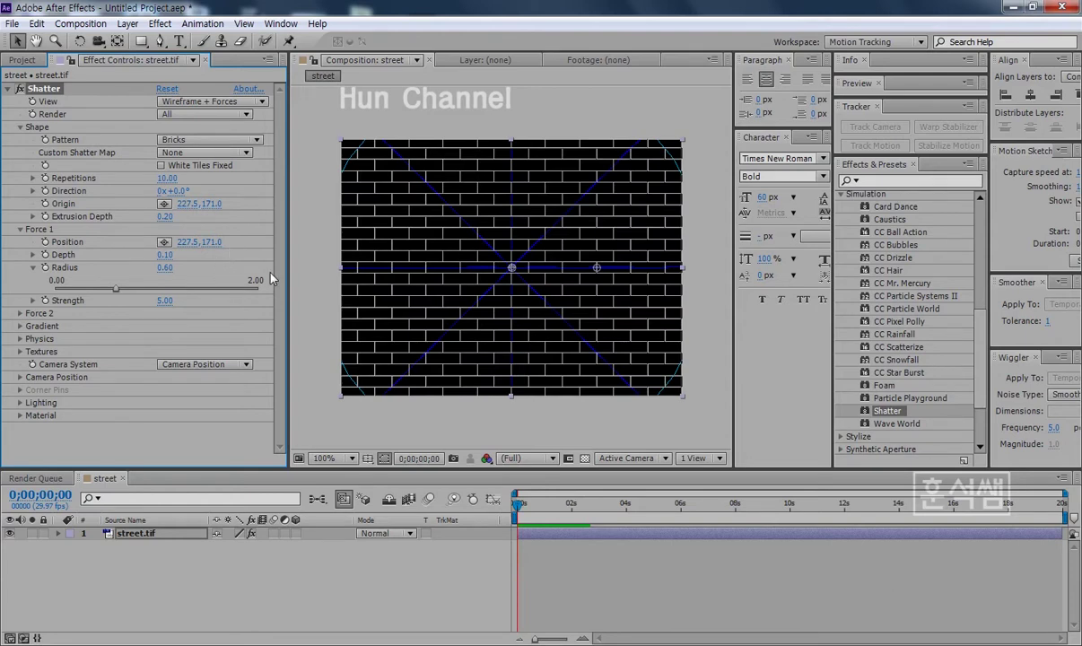
pyautogui.click(258, 141)
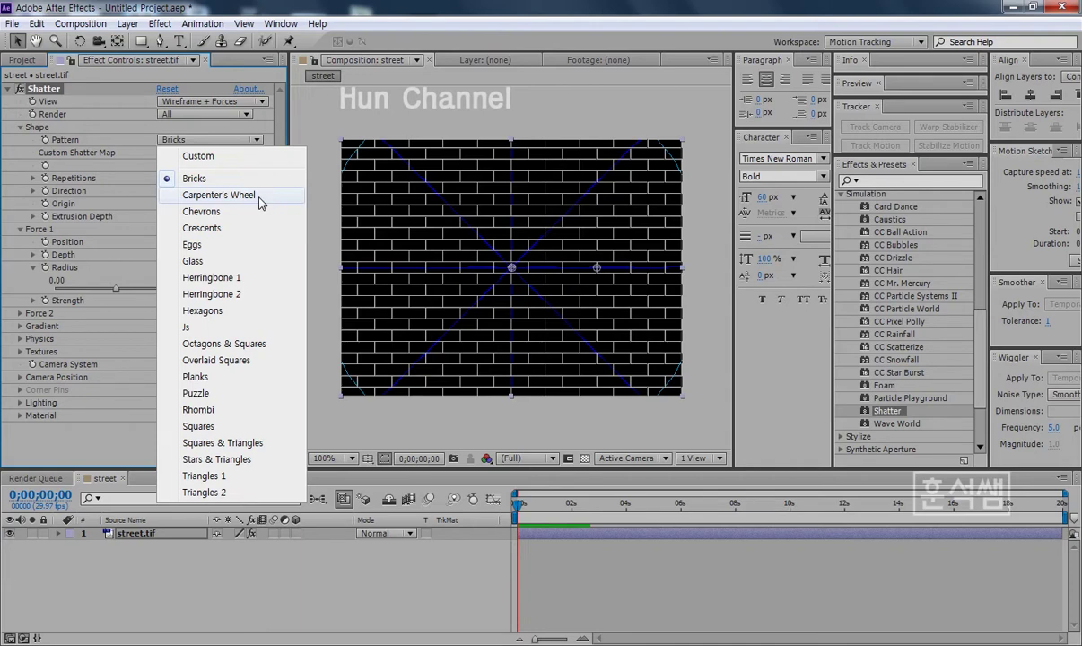
# Change the Shatter pattern to Carpenter's Wheel and preview it.
pyautogui.click(258, 199)
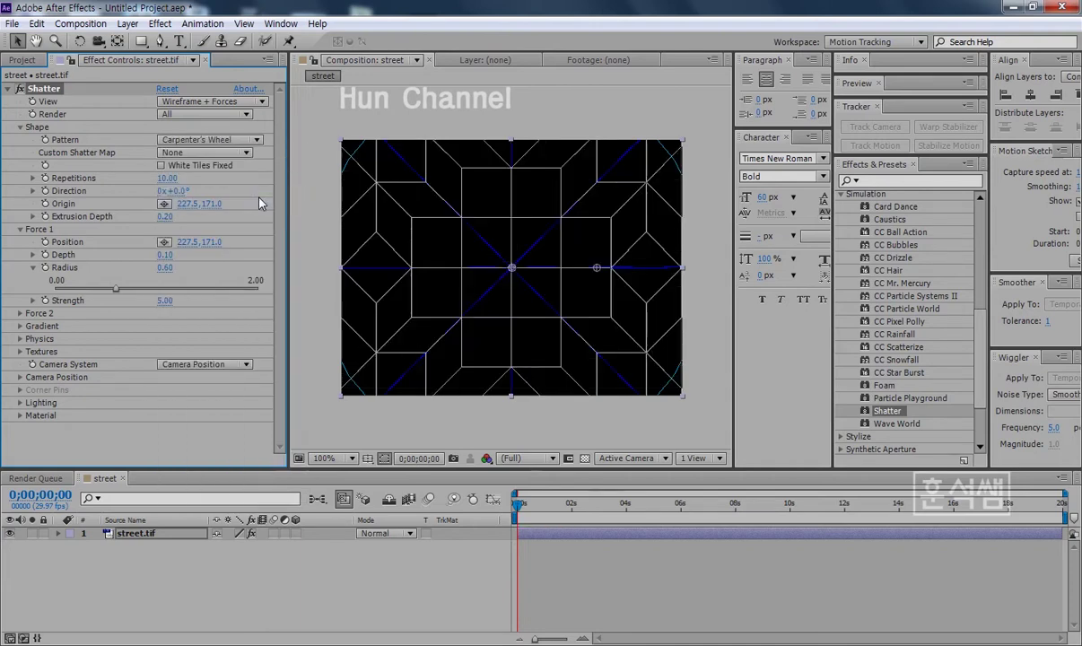
pyautogui.press('space')
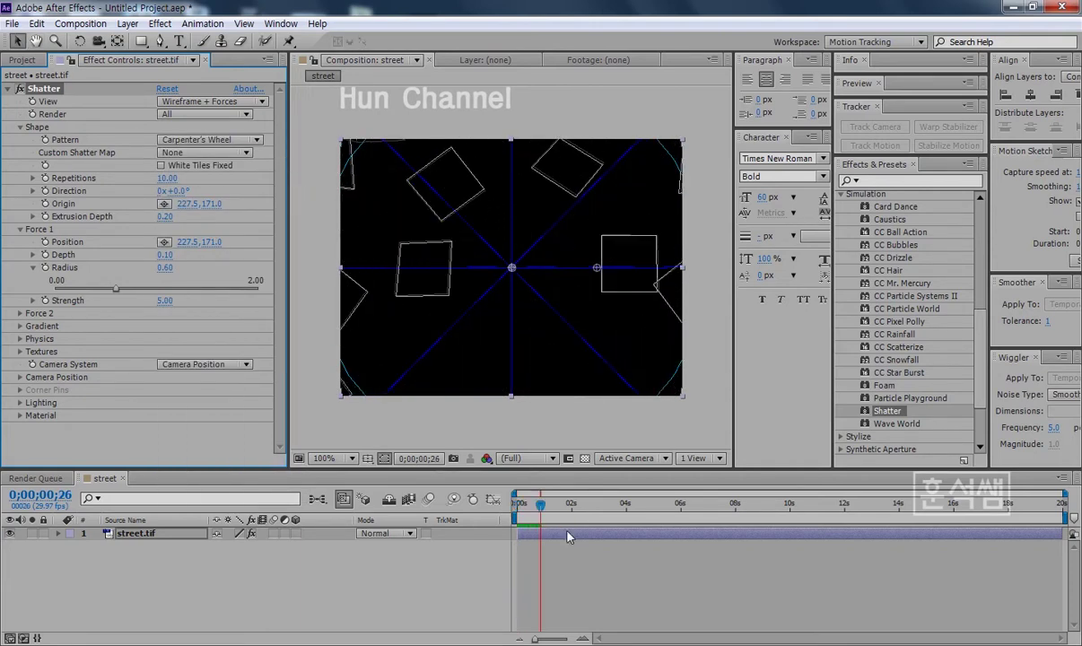
pyautogui.press('space')
pyautogui.press('space')
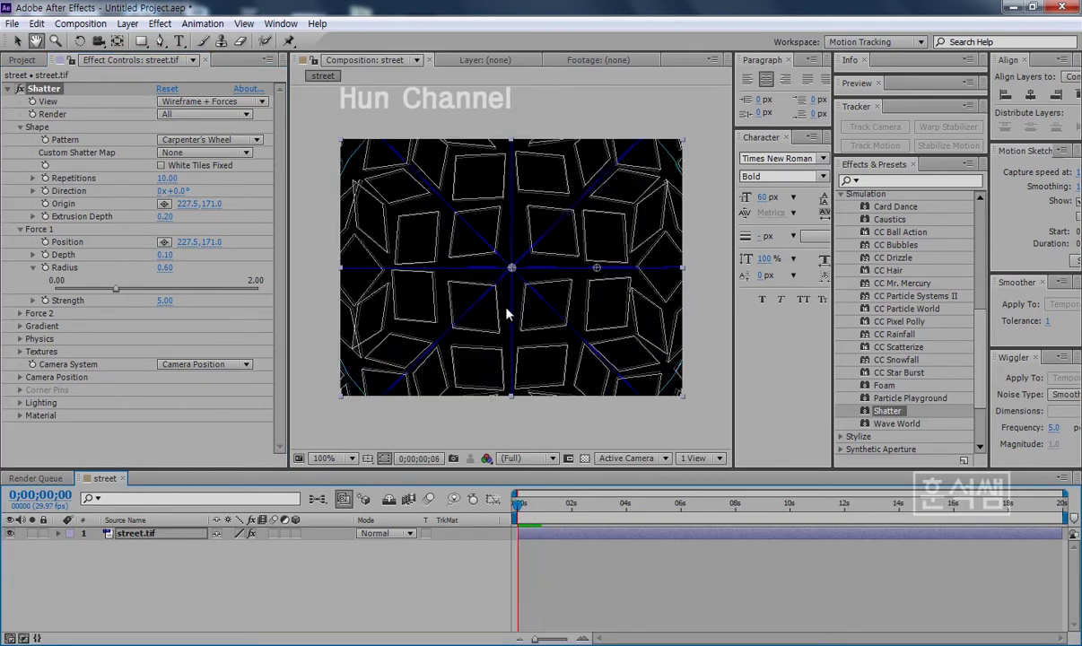
pyautogui.click(529, 505)
pyautogui.moveTo(529, 505); pyautogui.dragTo(515, 504)
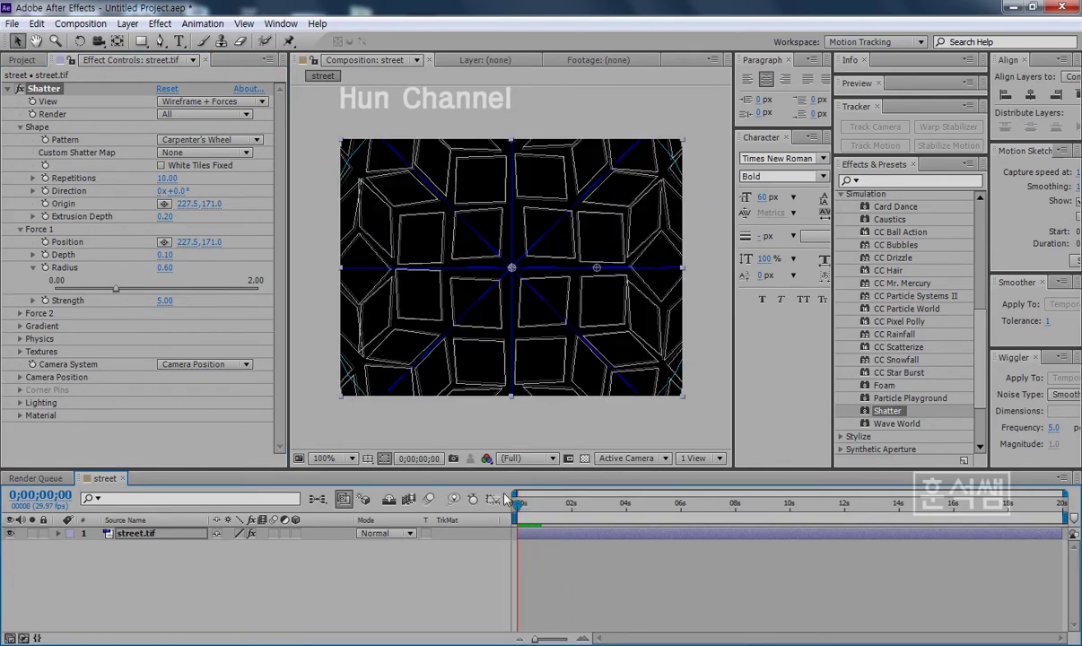
# Raise Shatter Repetitions to 20, then to 30.
pyautogui.click(33, 178)
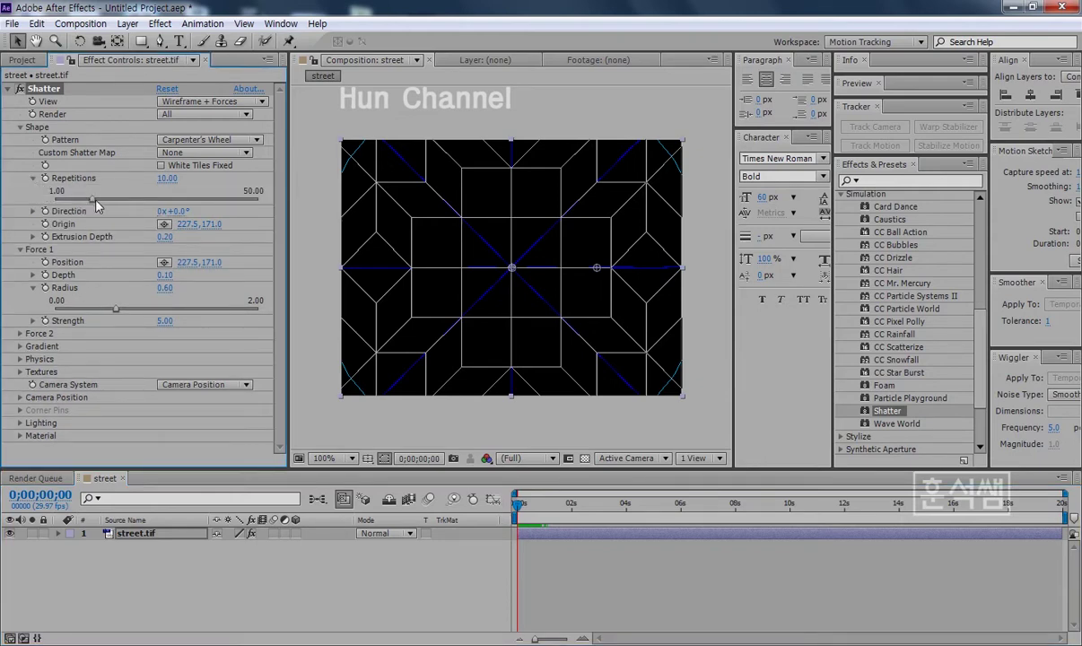
pyautogui.moveTo(98, 201); pyautogui.dragTo(108, 201)
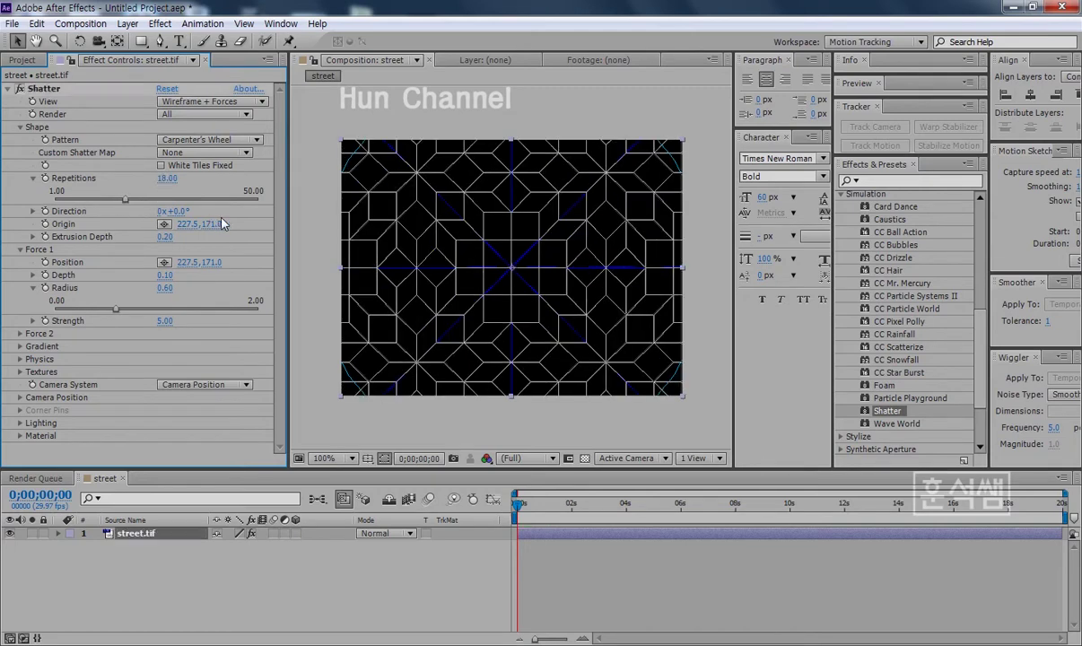
pyautogui.click(170, 181)
pyautogui.write('20')
pyautogui.press('Return')
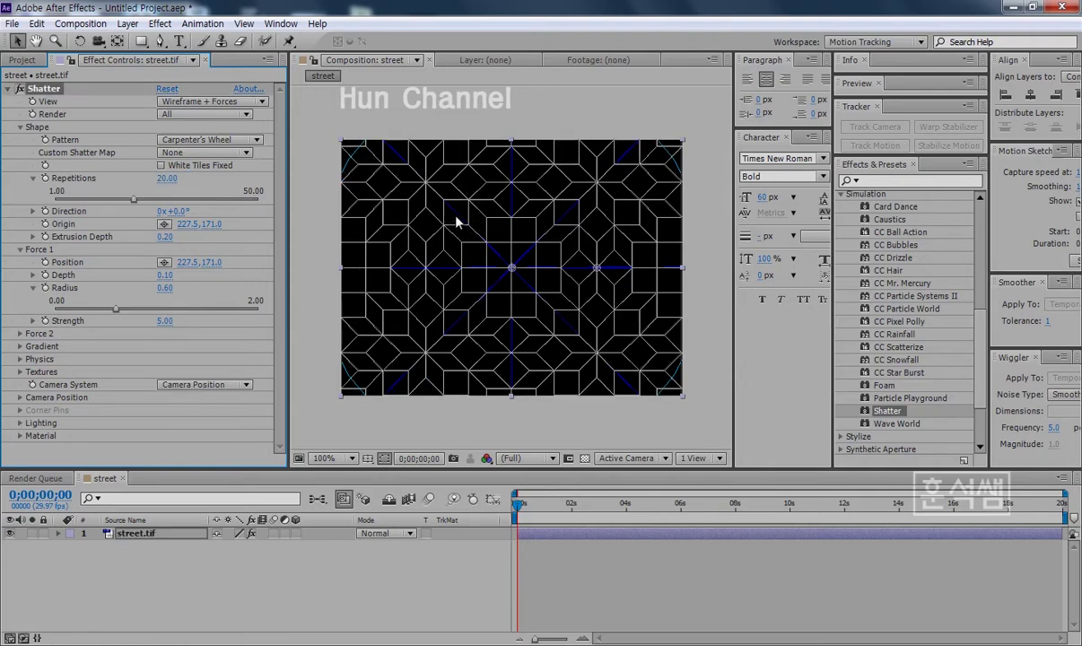
pyautogui.click(167, 179)
pyautogui.write('30')
pyautogui.press('Return')
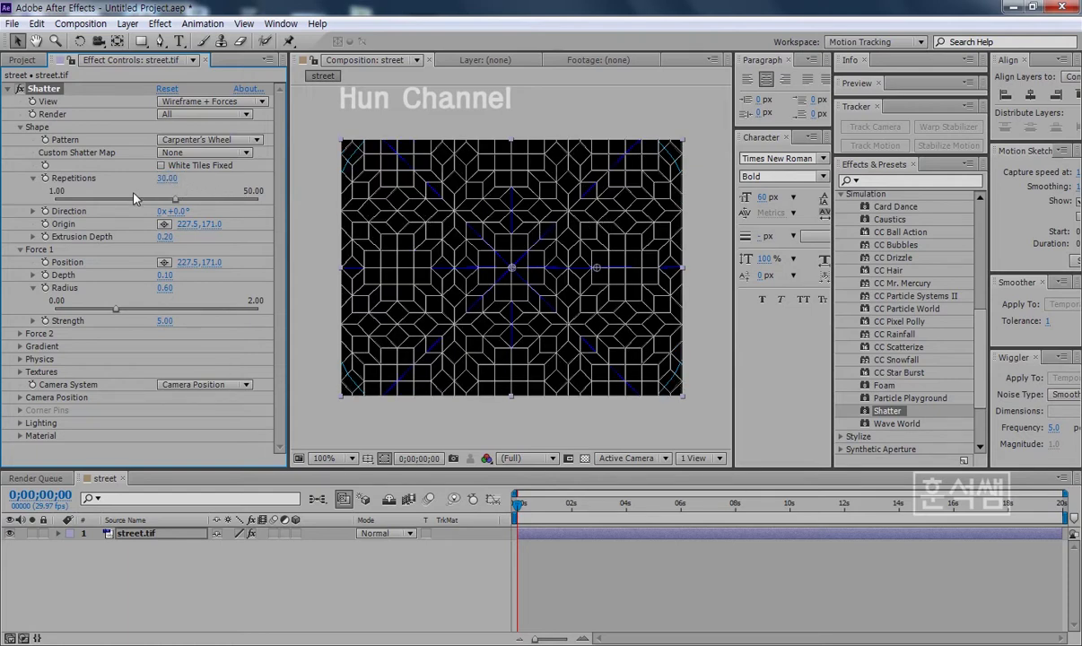
pyautogui.click(254, 141)
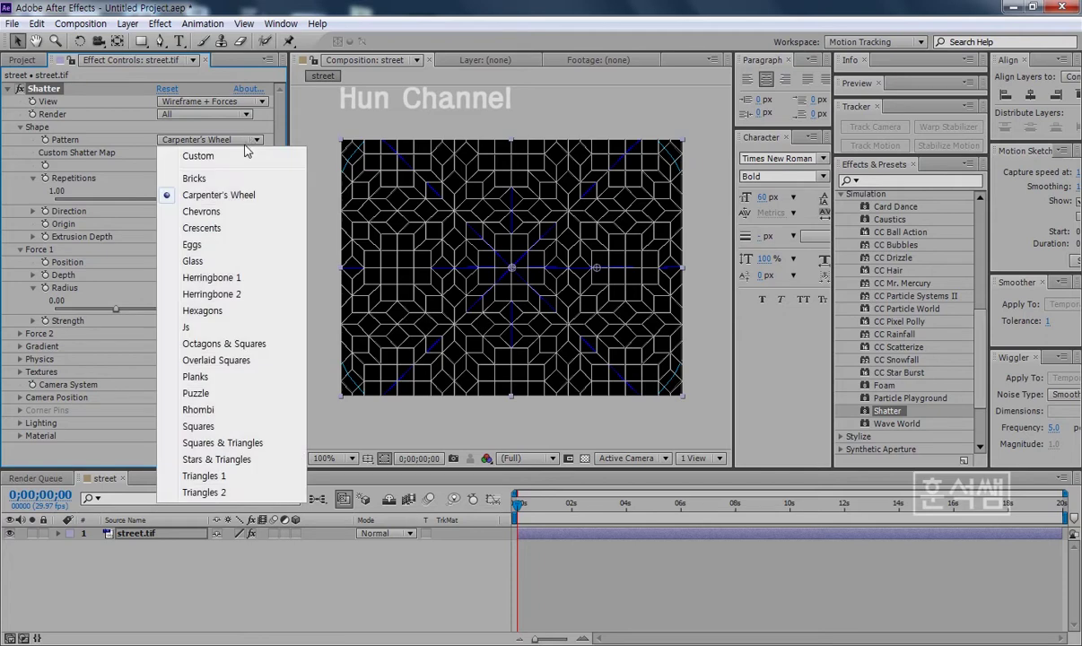
# Try the Chevrons, Crescents and Eggs shatter patterns with previews.
pyautogui.click(201, 212)
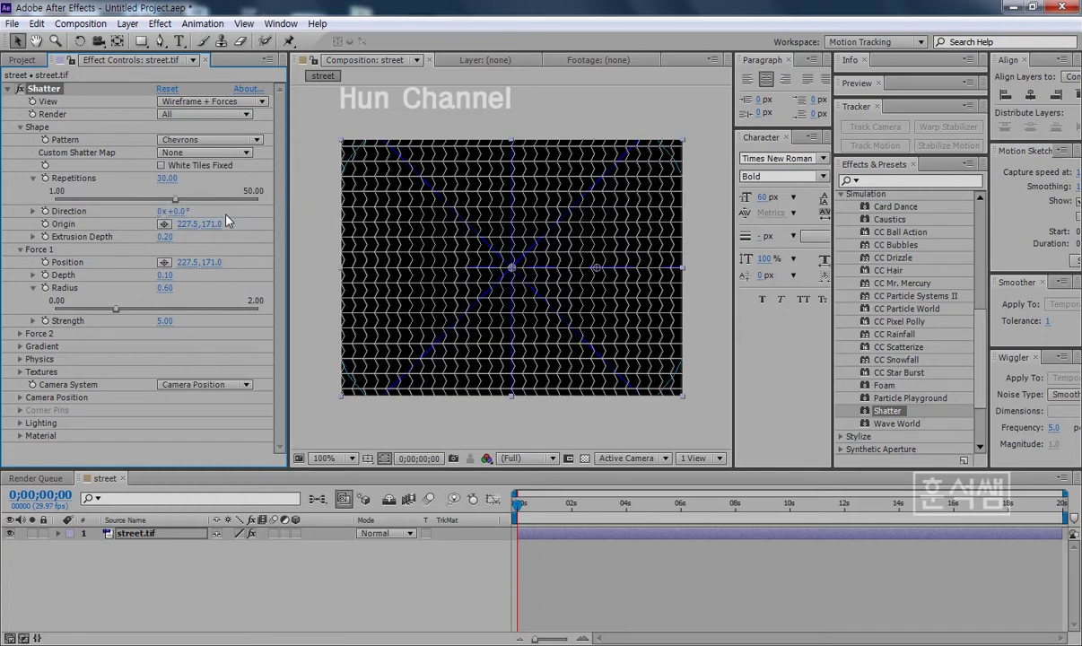
pyautogui.click(242, 140)
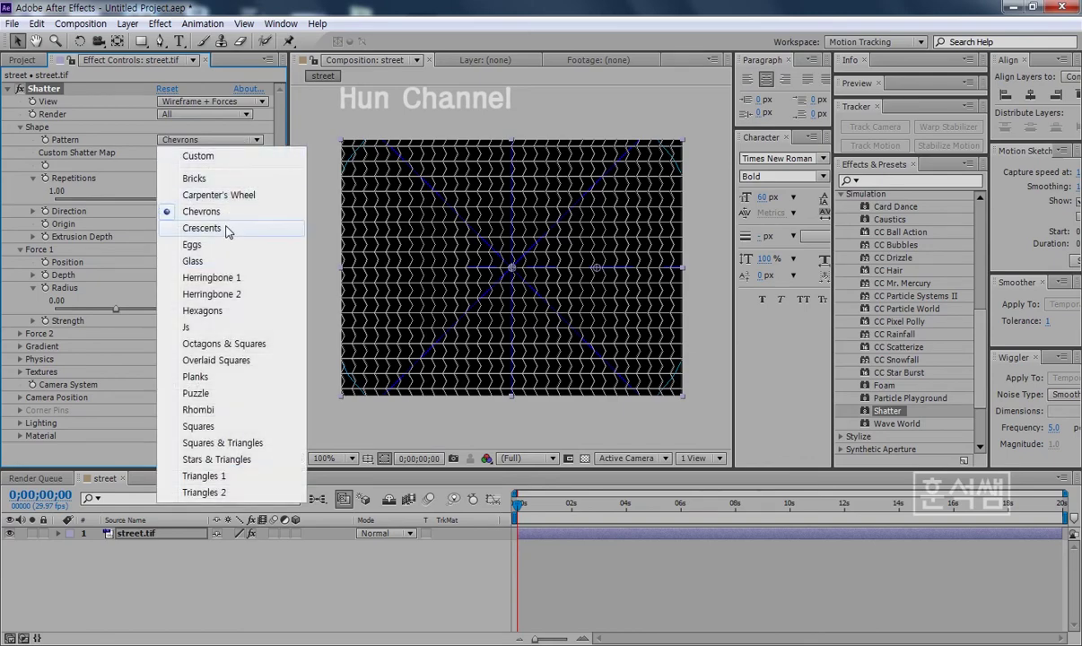
pyautogui.click(202, 228)
pyautogui.press('space')
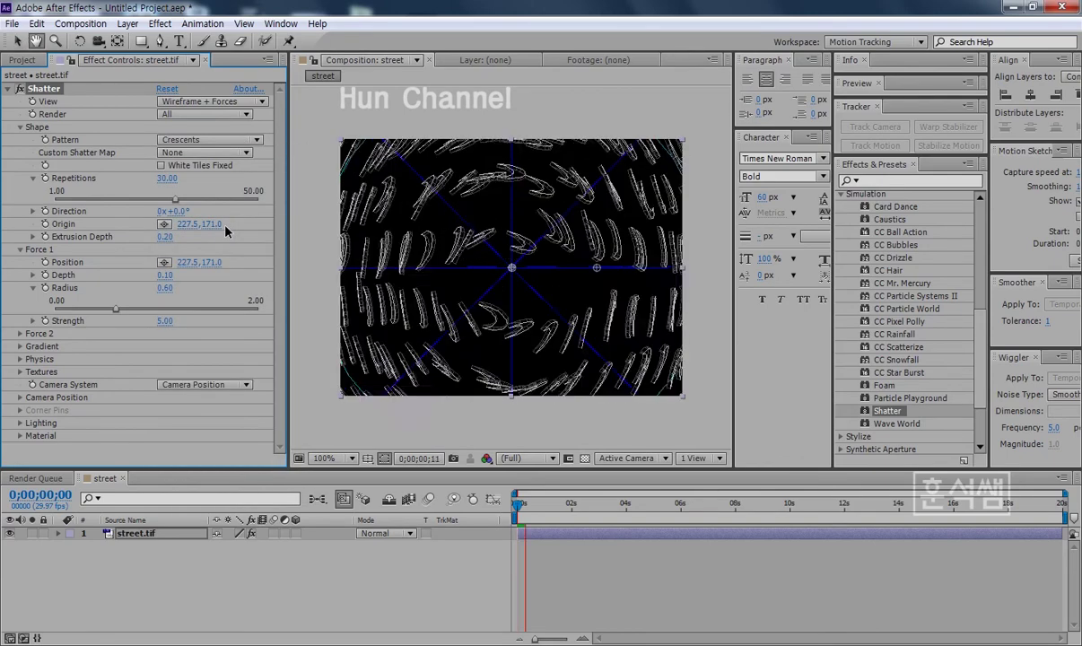
pyautogui.click(231, 144)
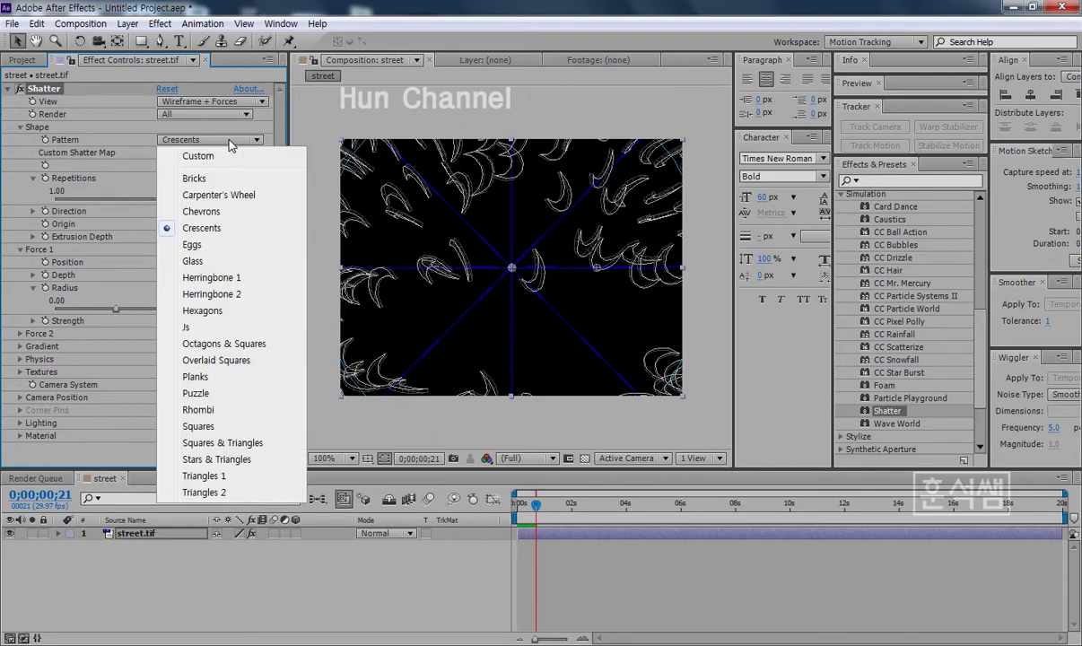
pyautogui.click(232, 247)
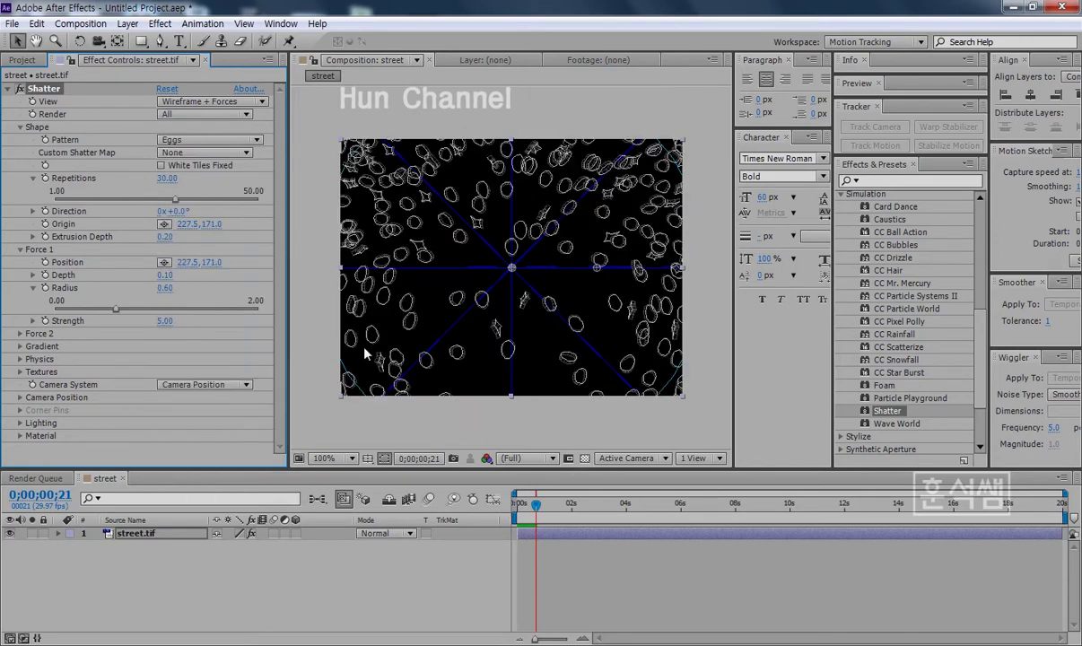
pyautogui.click(519, 501)
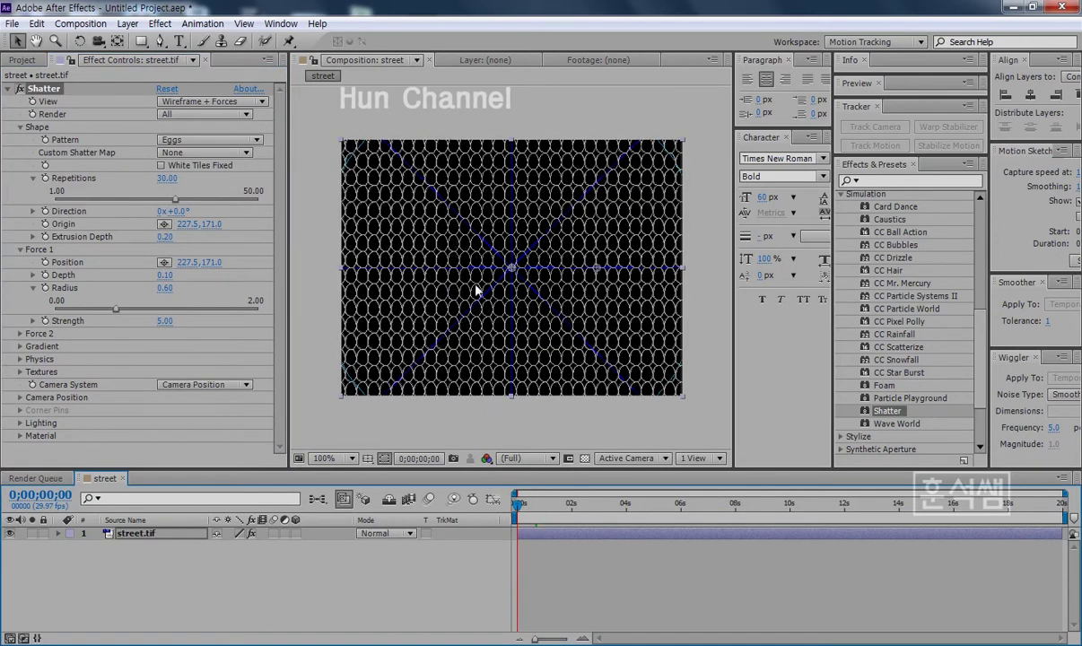
pyautogui.press('space')
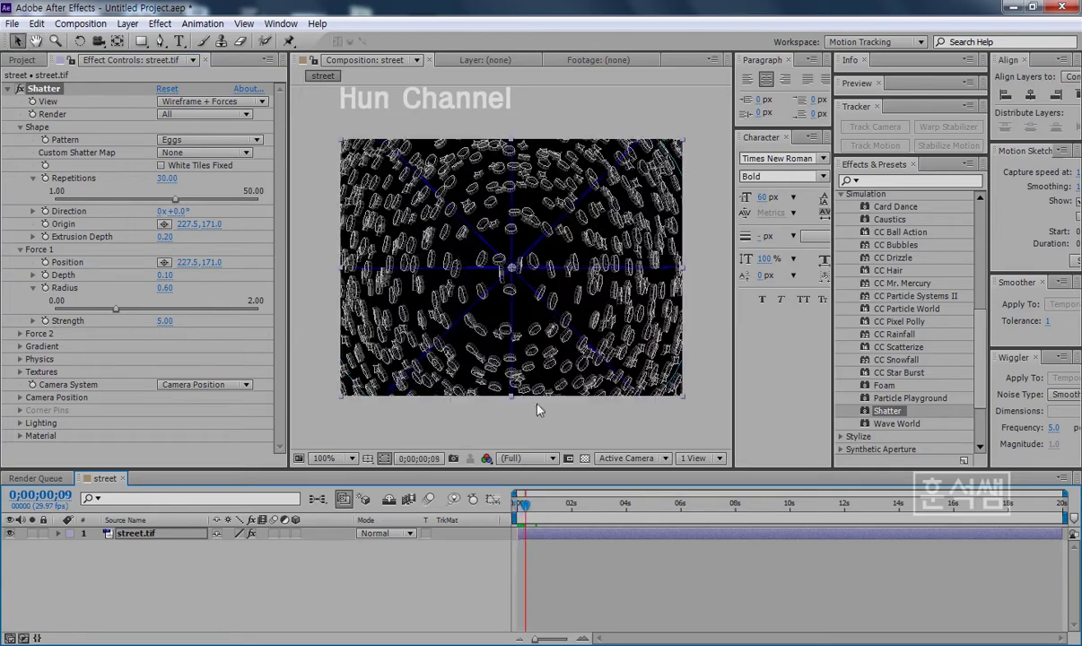
# Choose the Glass shatter pattern and preview the cracked-glass grid.
pyautogui.click(191, 142)
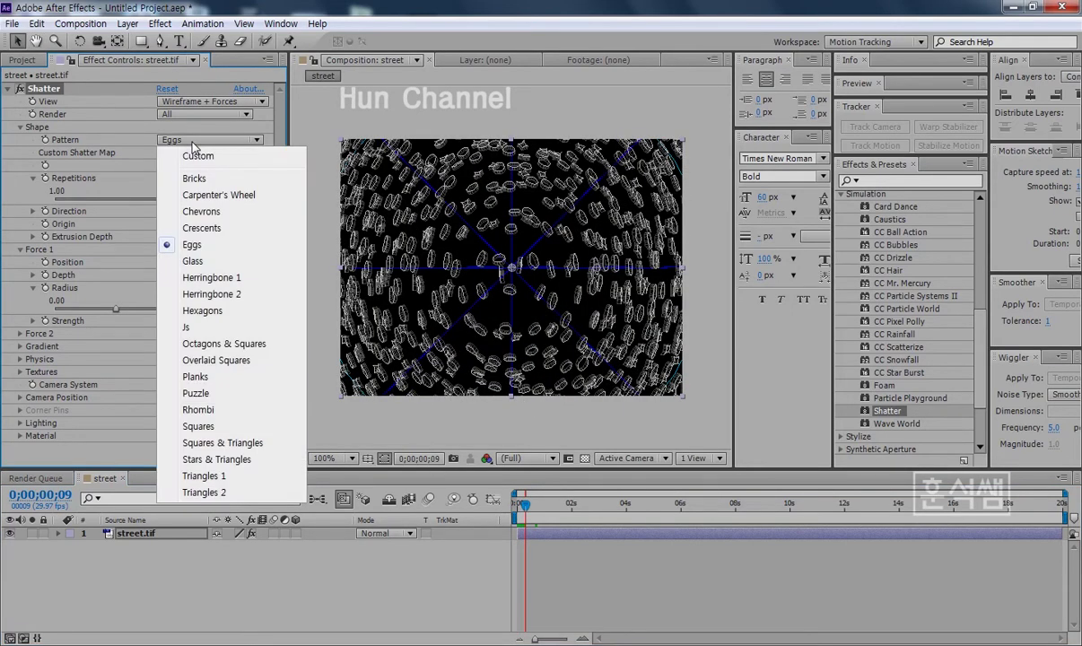
pyautogui.click(206, 262)
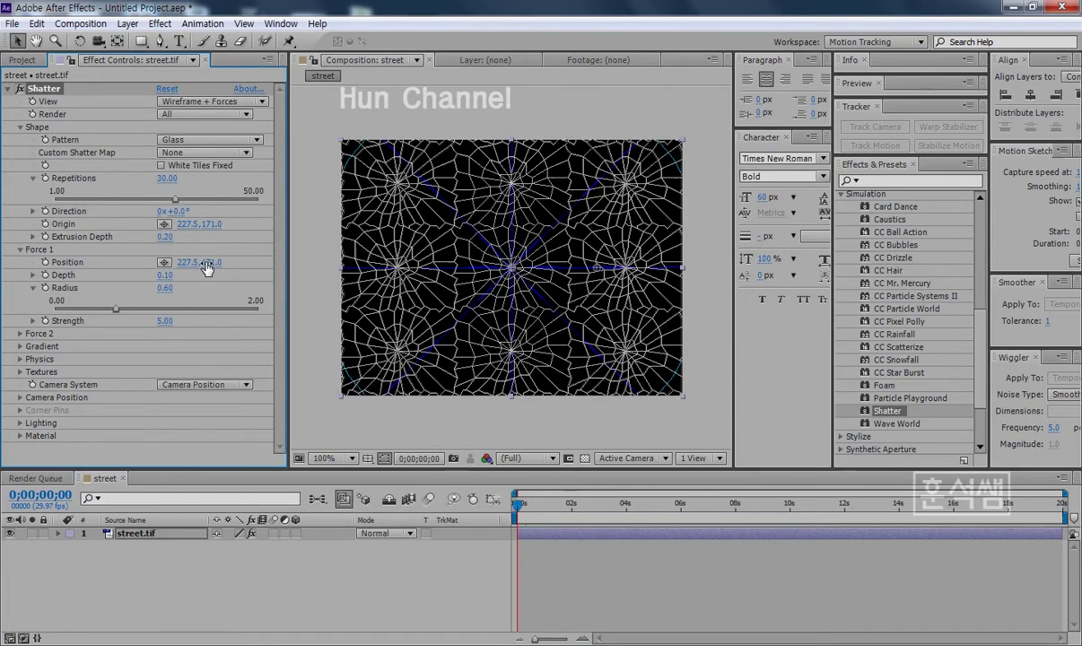
pyautogui.press('space')
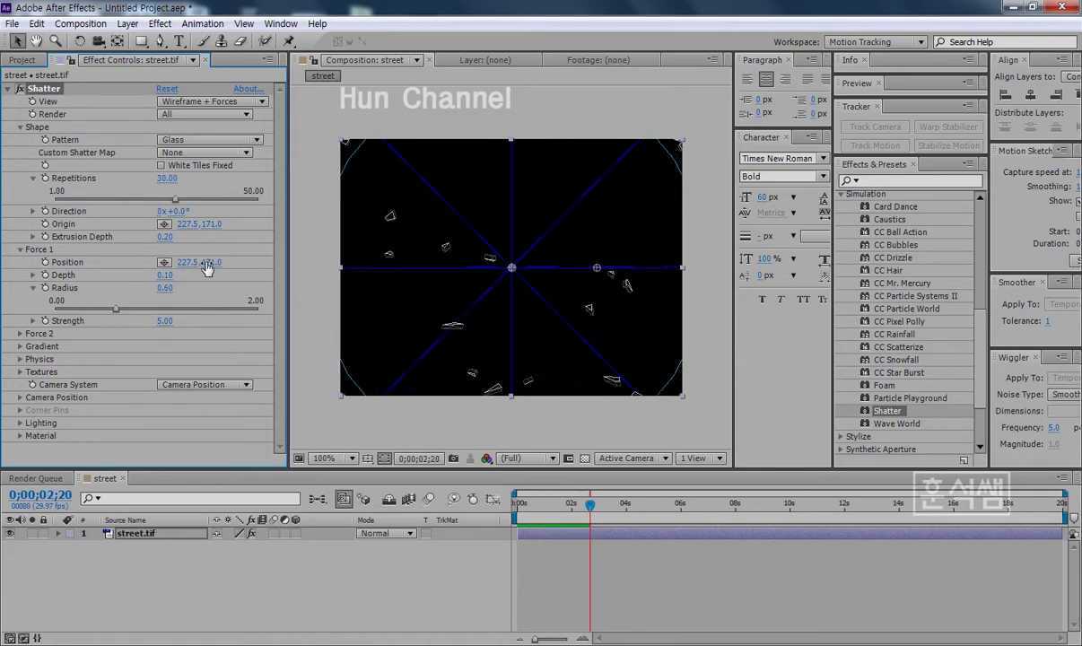
pyautogui.press('space')
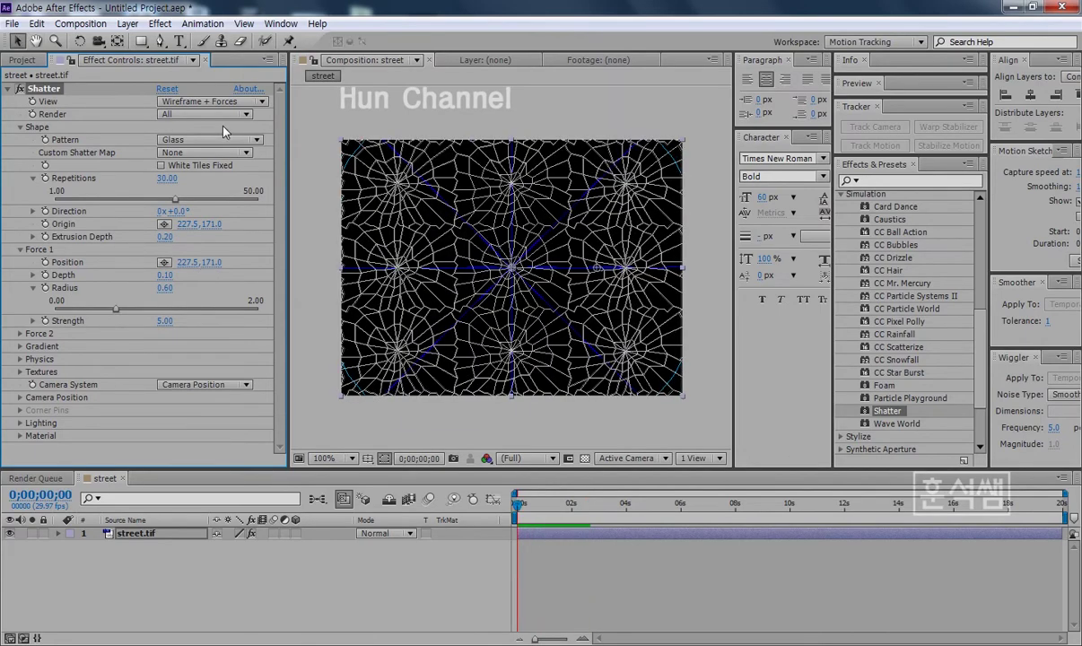
pyautogui.click(227, 141)
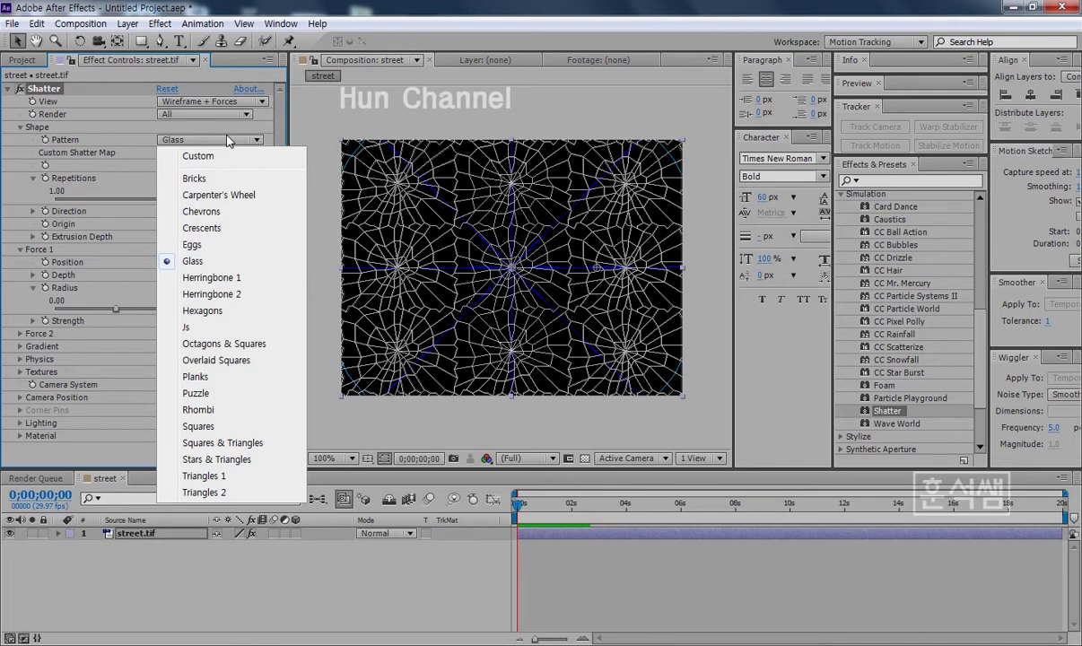
pyautogui.click(208, 393)
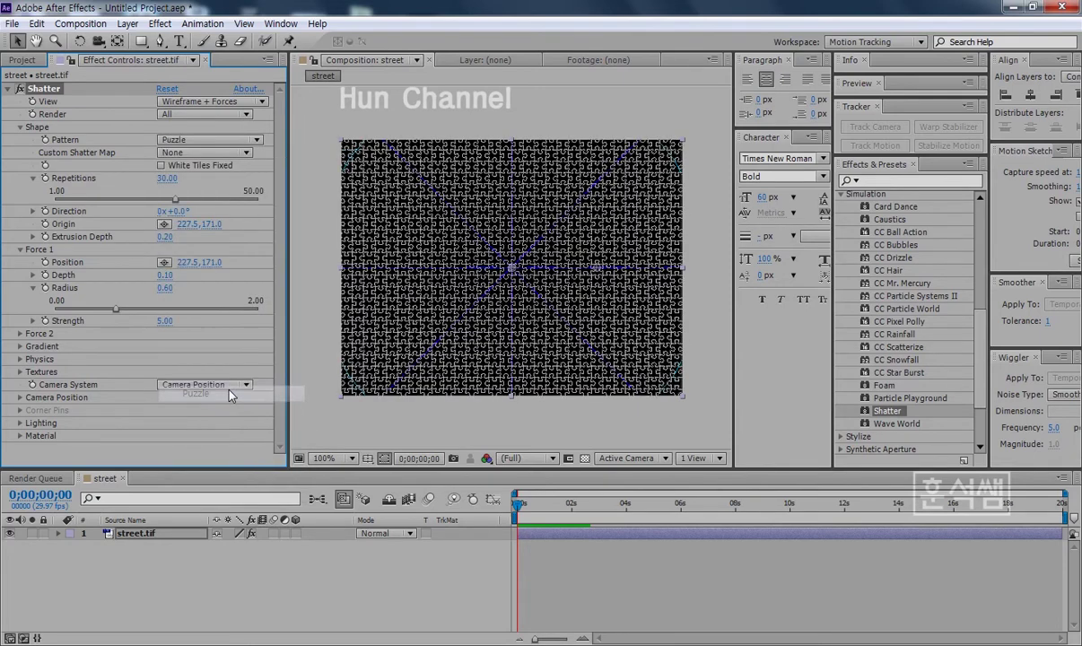
pyautogui.moveTo(143, 201); pyautogui.dragTo(111, 199)
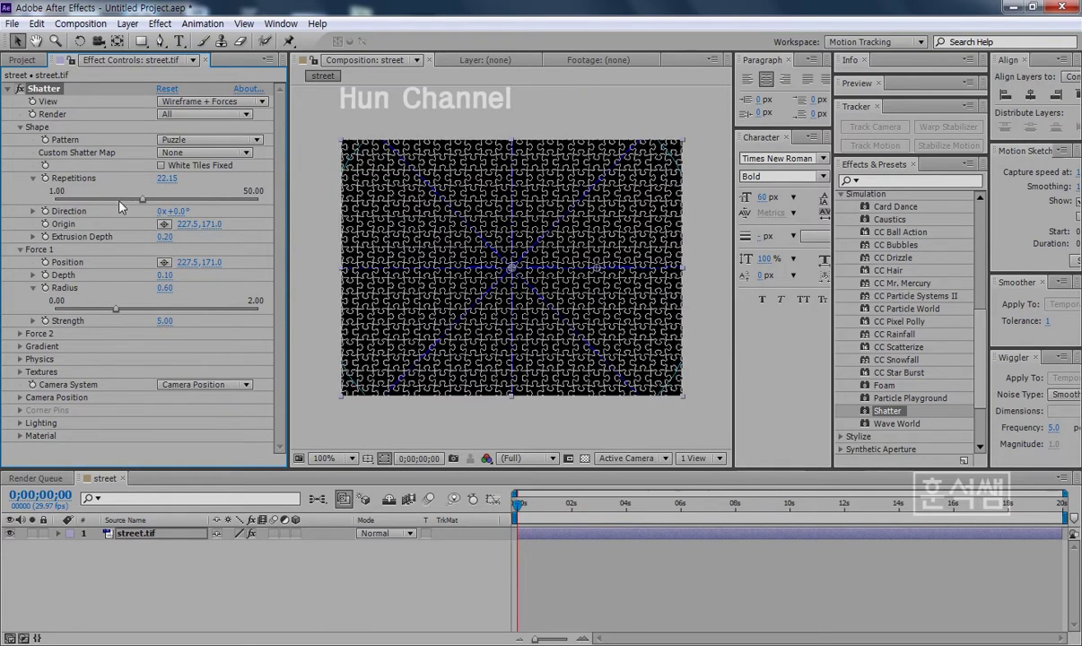
pyautogui.click(235, 141)
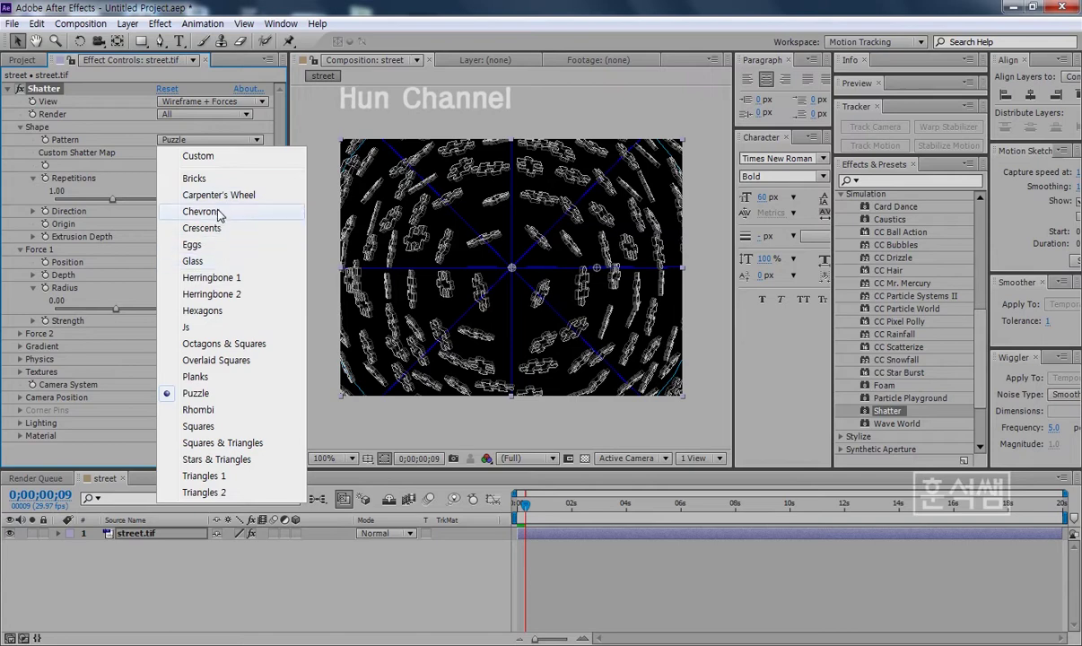
pyautogui.click(215, 262)
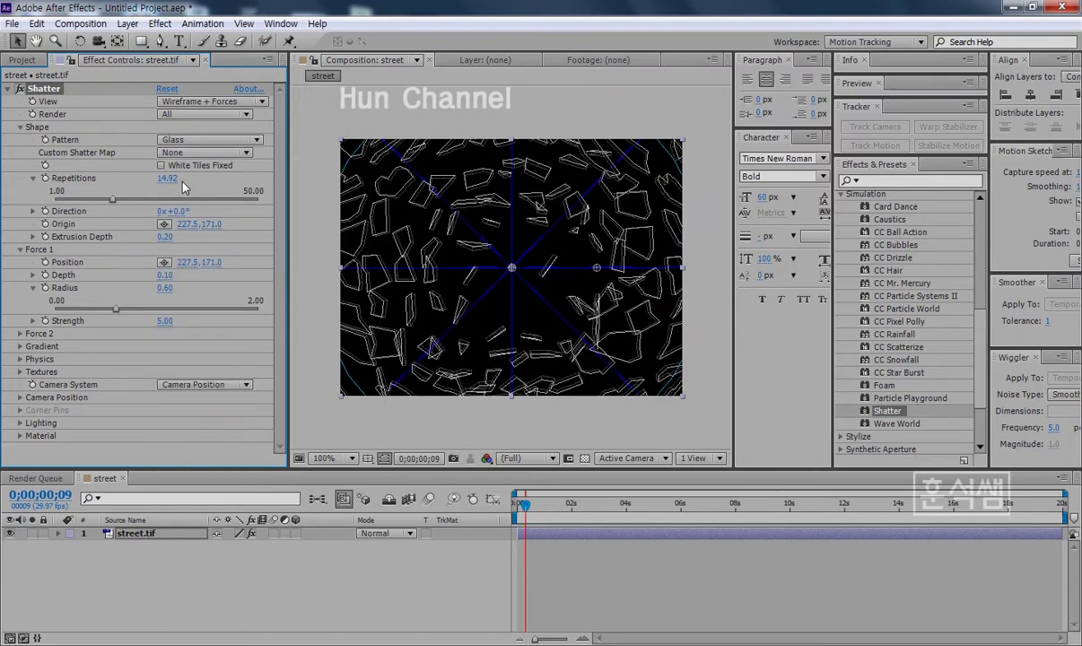
pyautogui.click(168, 178)
pyautogui.write('30')
pyautogui.press('Return')
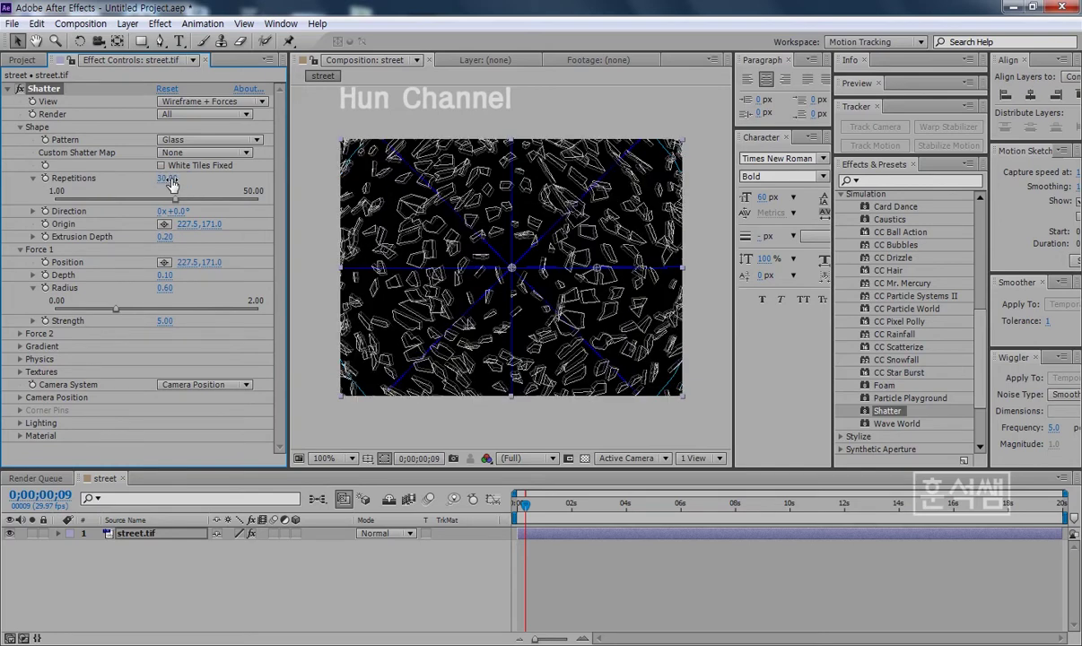
pyautogui.press('KP_0')
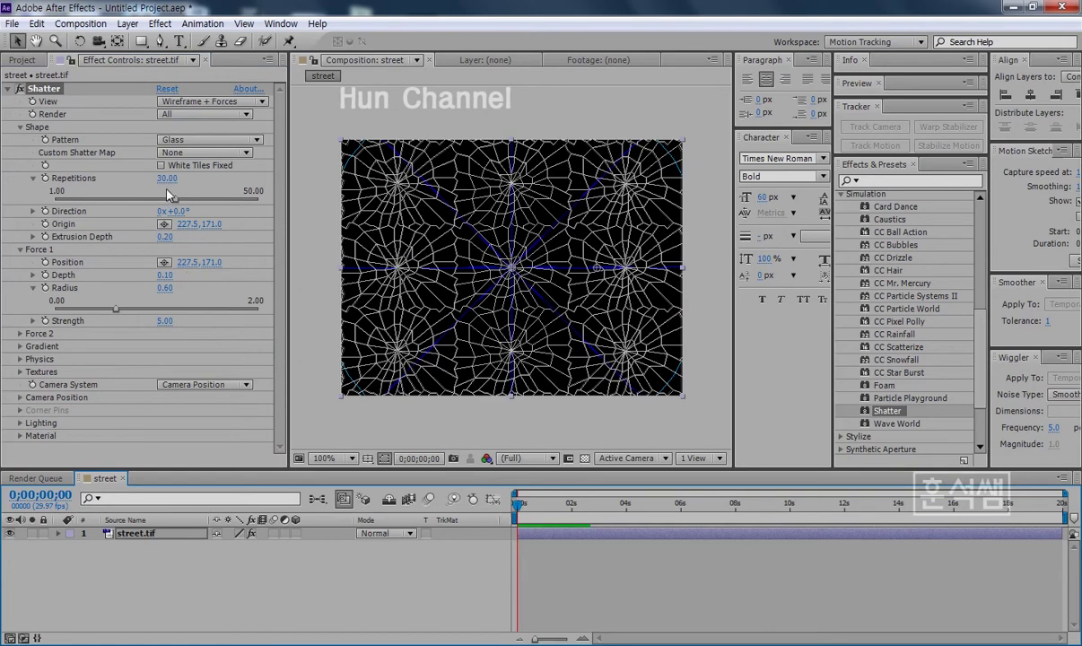
# Switch Shatter's View to Rendered and preview the Glass shatter from the first frame.
pyautogui.click(221, 101)
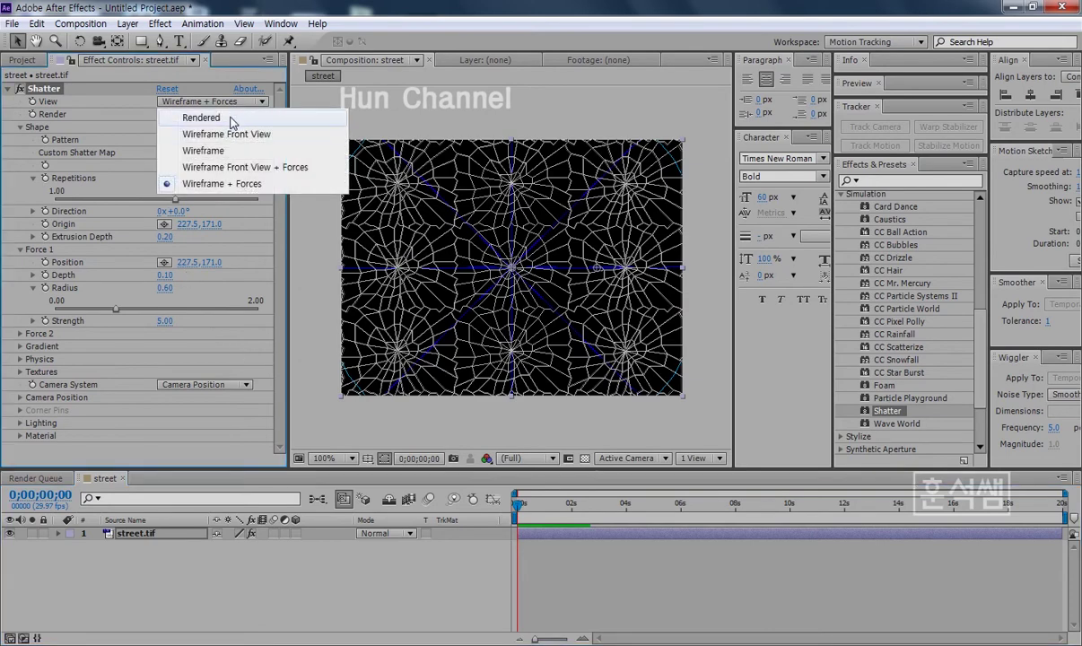
pyautogui.click(232, 120)
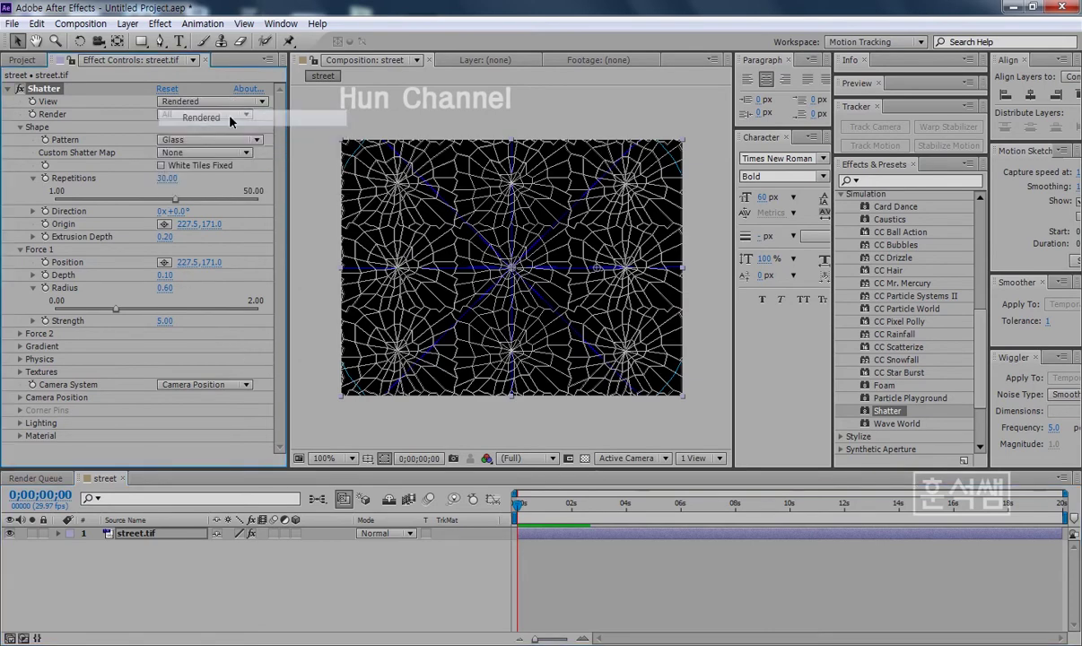
pyautogui.press('space')
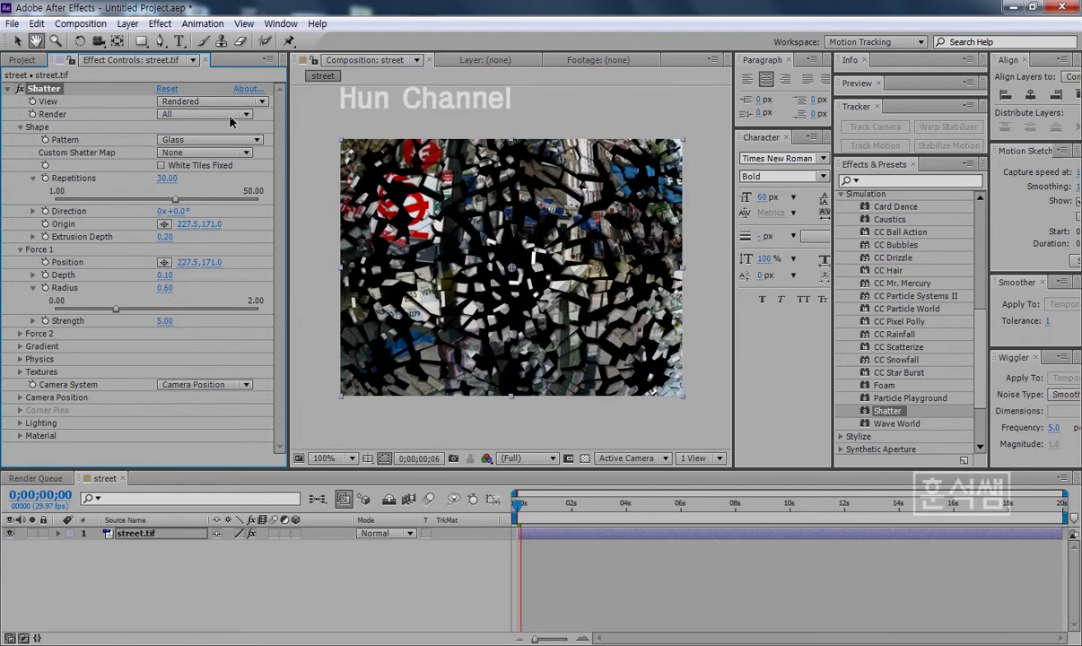
pyautogui.press('space')
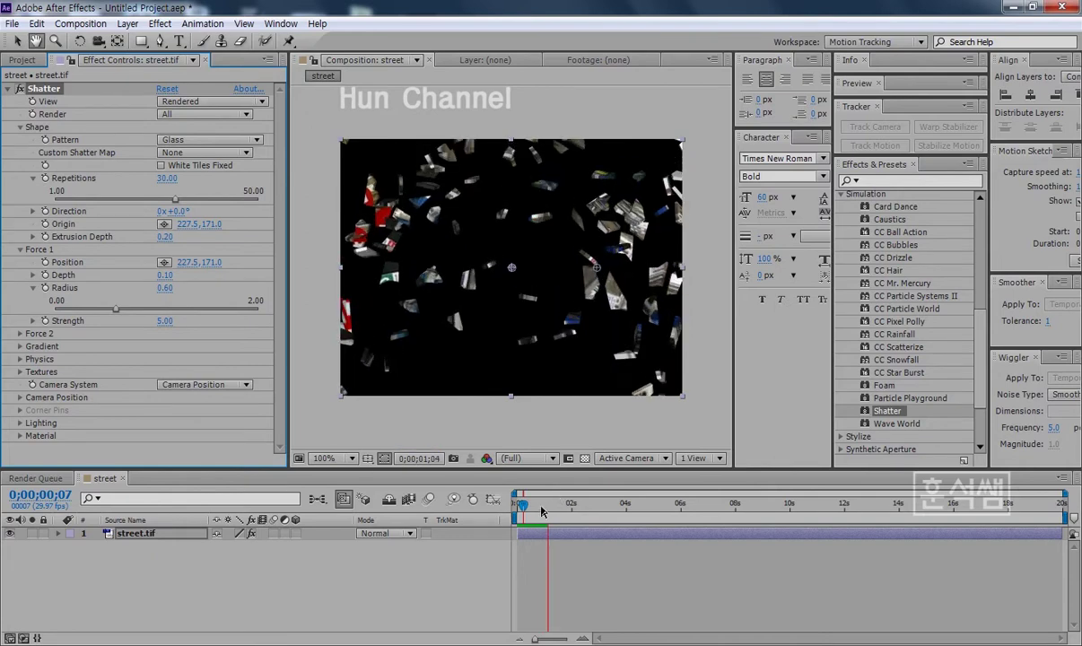
pyautogui.press('space')
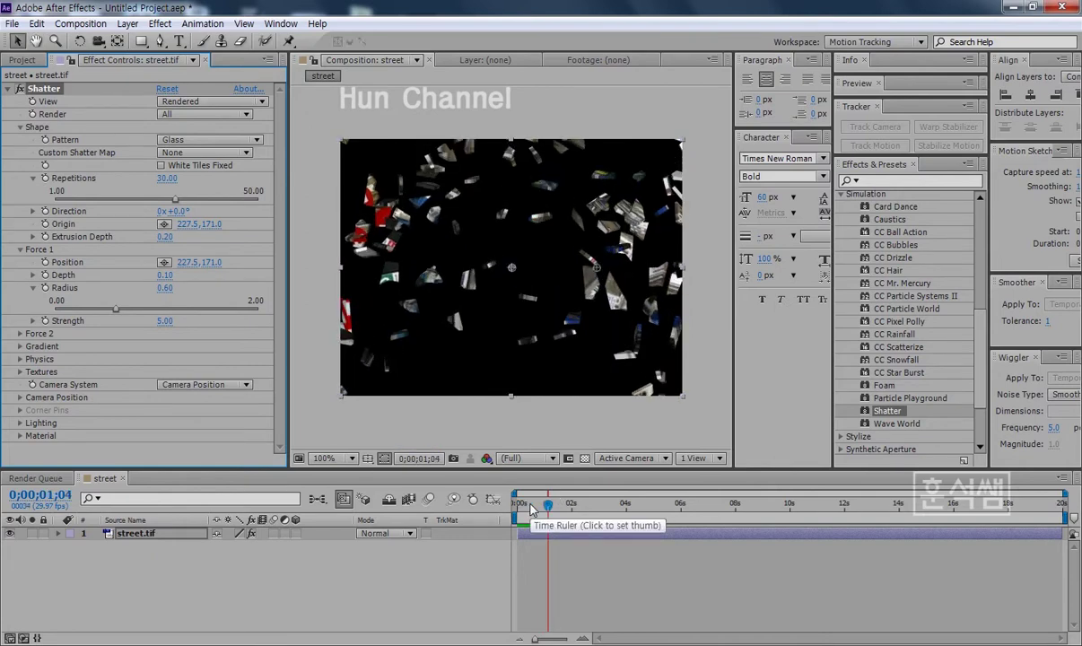
pyautogui.press('Home')
pyautogui.press('space')
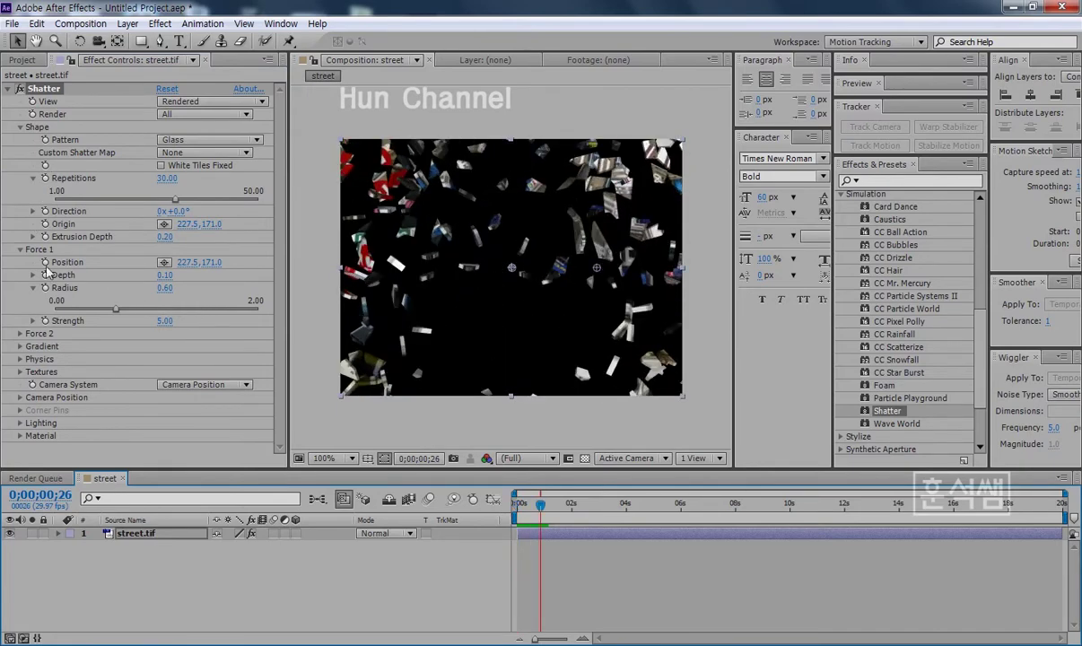
# Lower Force 1 Strength to 2 and preview the weaker shatter.
pyautogui.click(33, 321)
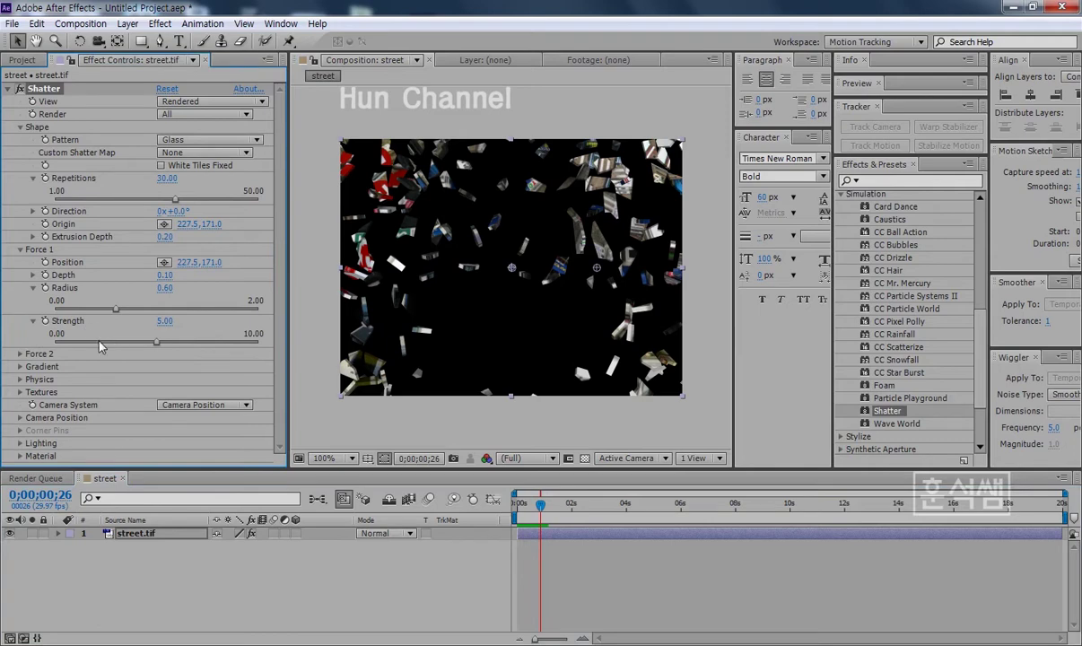
pyautogui.click(165, 321)
pyautogui.write('2')
pyautogui.press('Return')
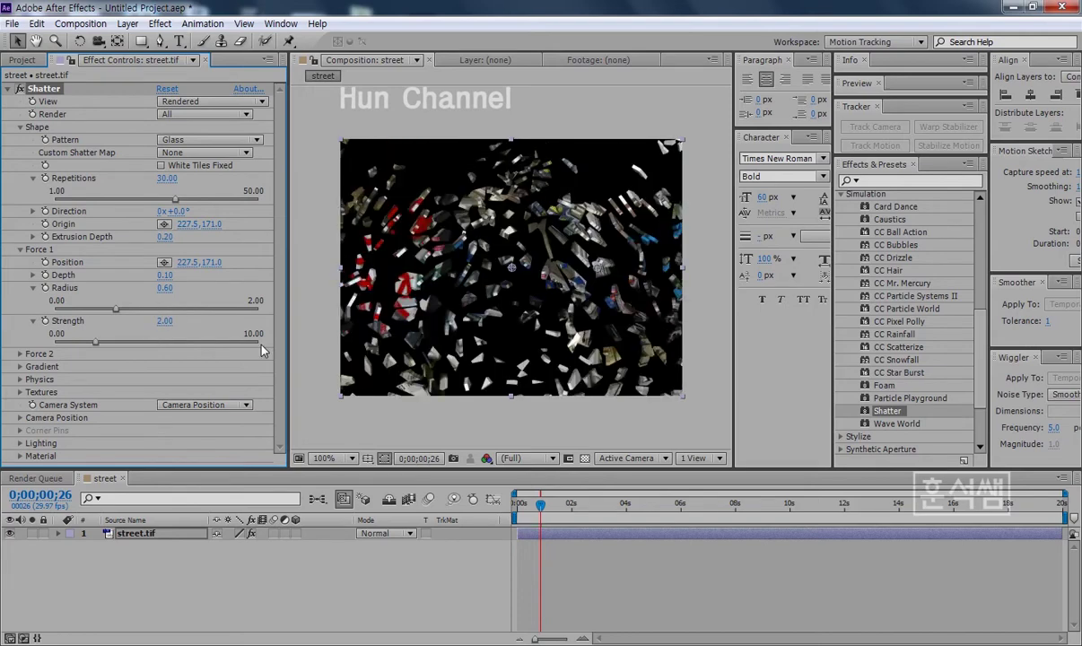
pyautogui.press('Home')
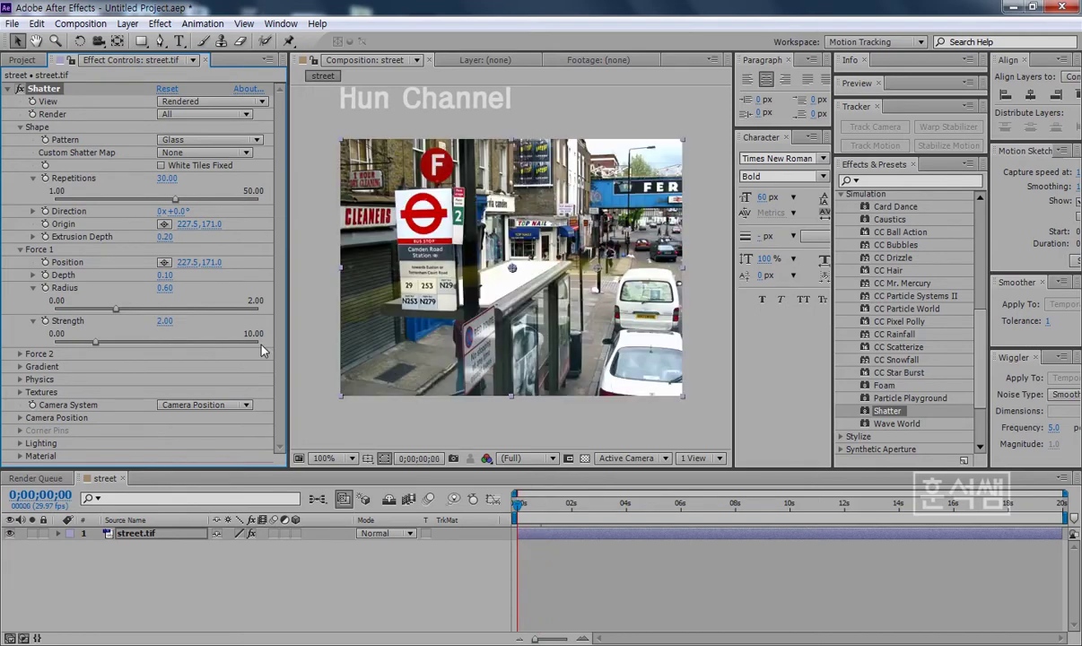
pyautogui.press('space')
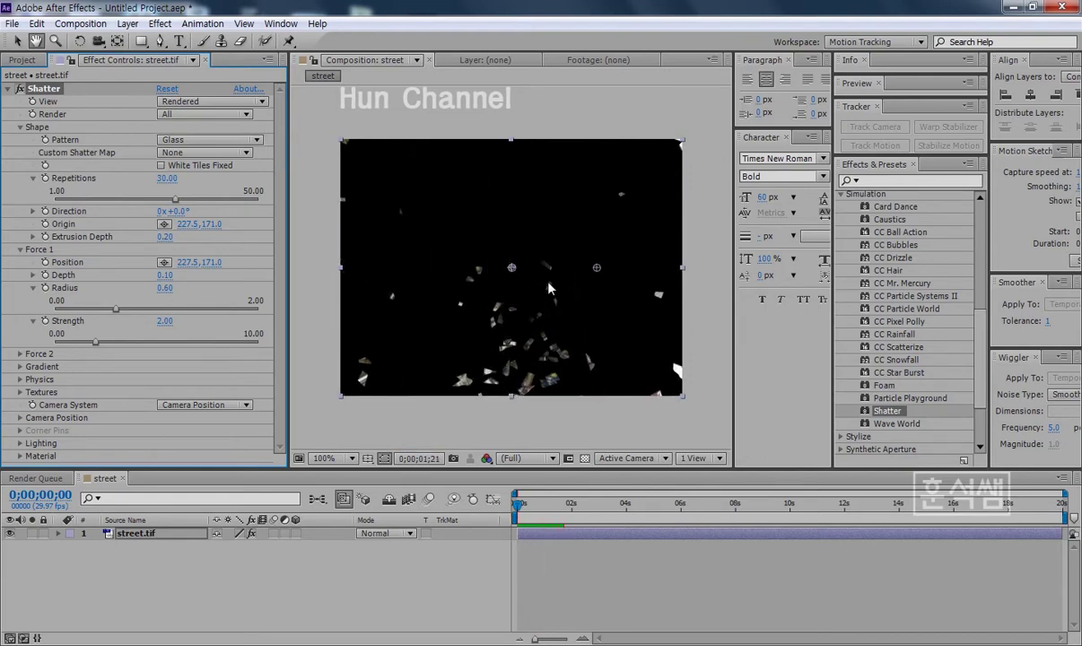
pyautogui.press('v')
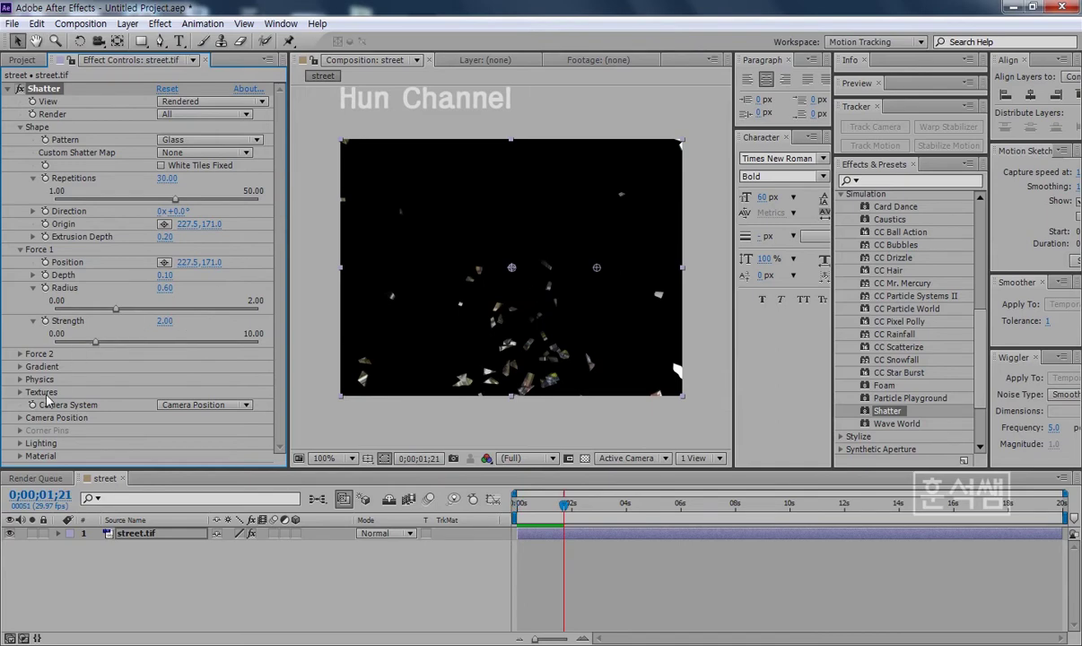
# Expand the Shatter Physics group to show Rotation Speed and Gravity settings.
pyautogui.click(20, 379)
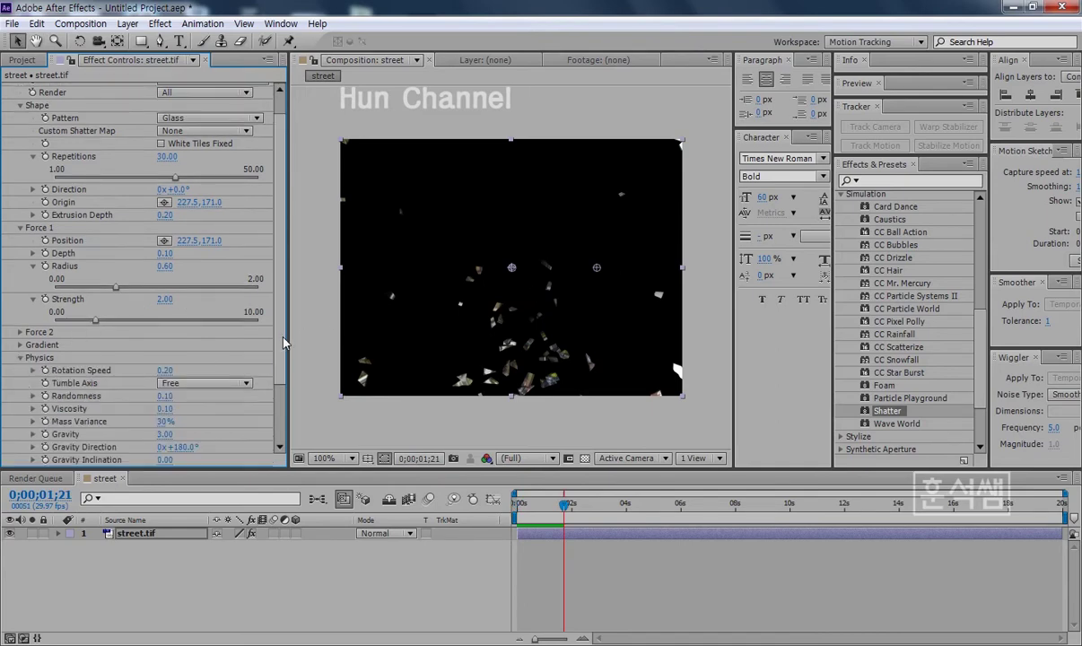
pyautogui.moveTo(288, 339); pyautogui.dragTo(309, 339)
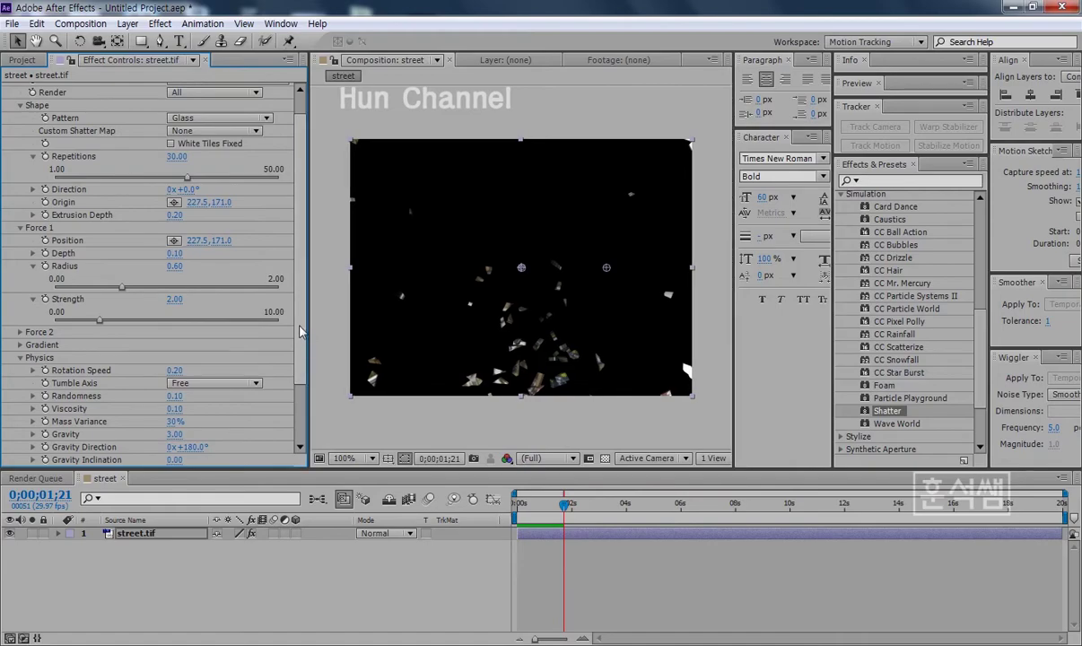
pyautogui.scroll(-2, 148, 332)
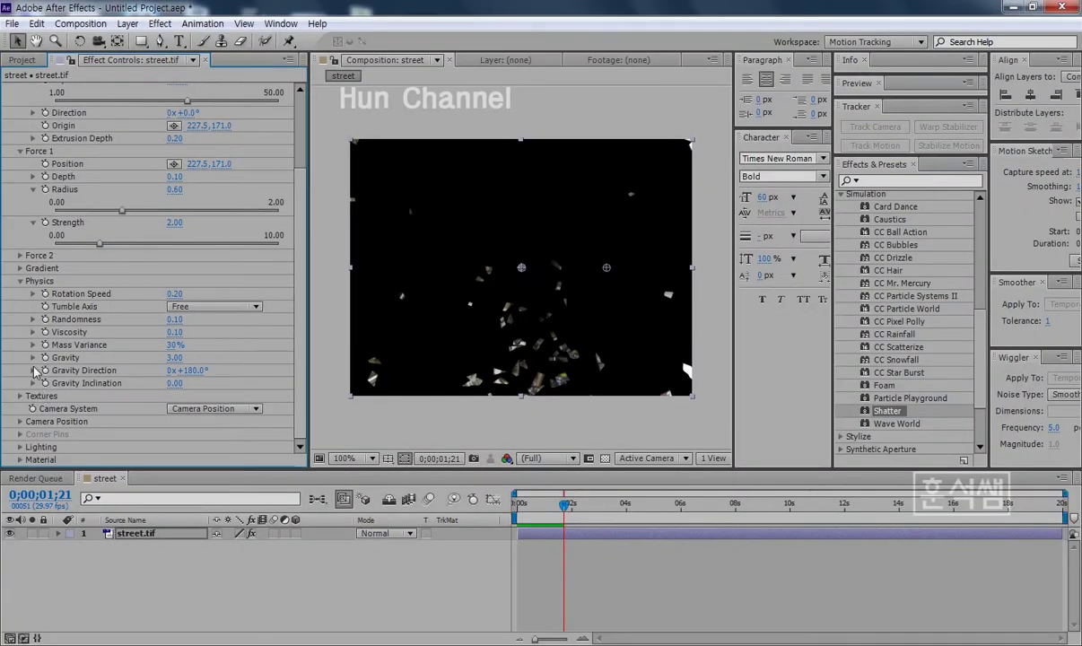
# Set Shatter Gravity to 0 and preview the shatter from the first frame.
pyautogui.click(34, 357)
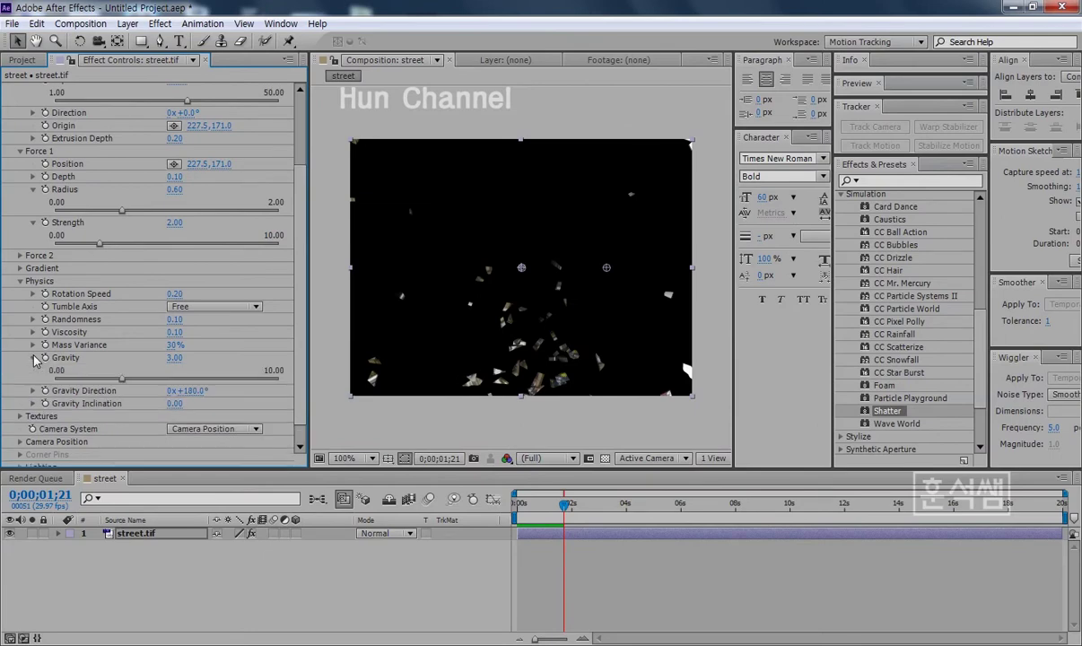
pyautogui.click(175, 358)
pyautogui.write('0')
pyautogui.press('Return')
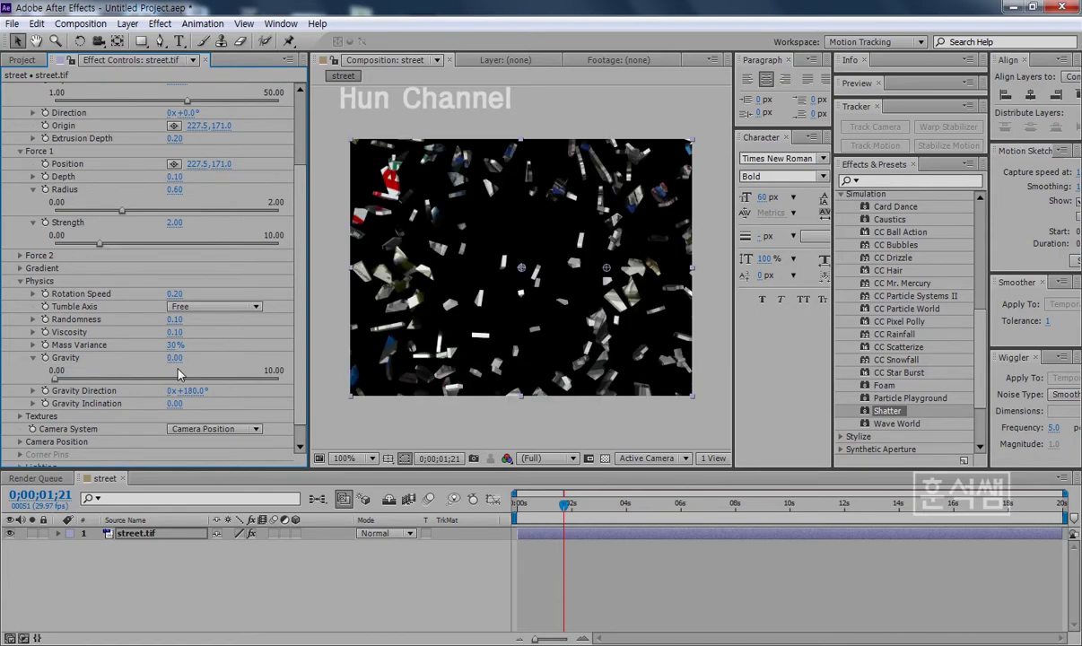
pyautogui.press('Home')
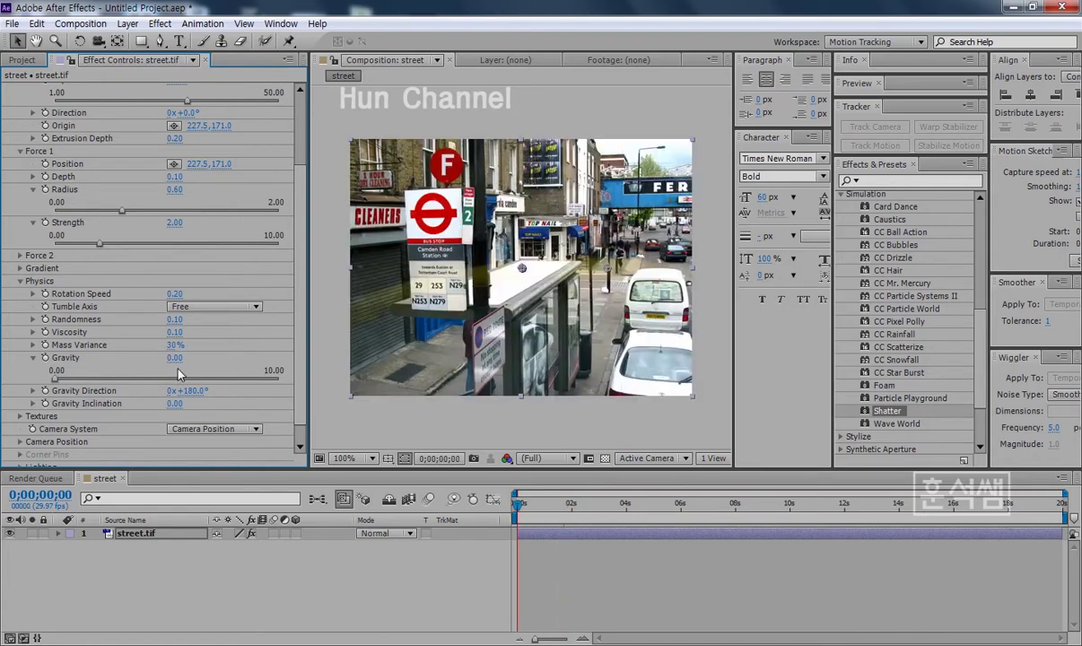
pyautogui.press('space')
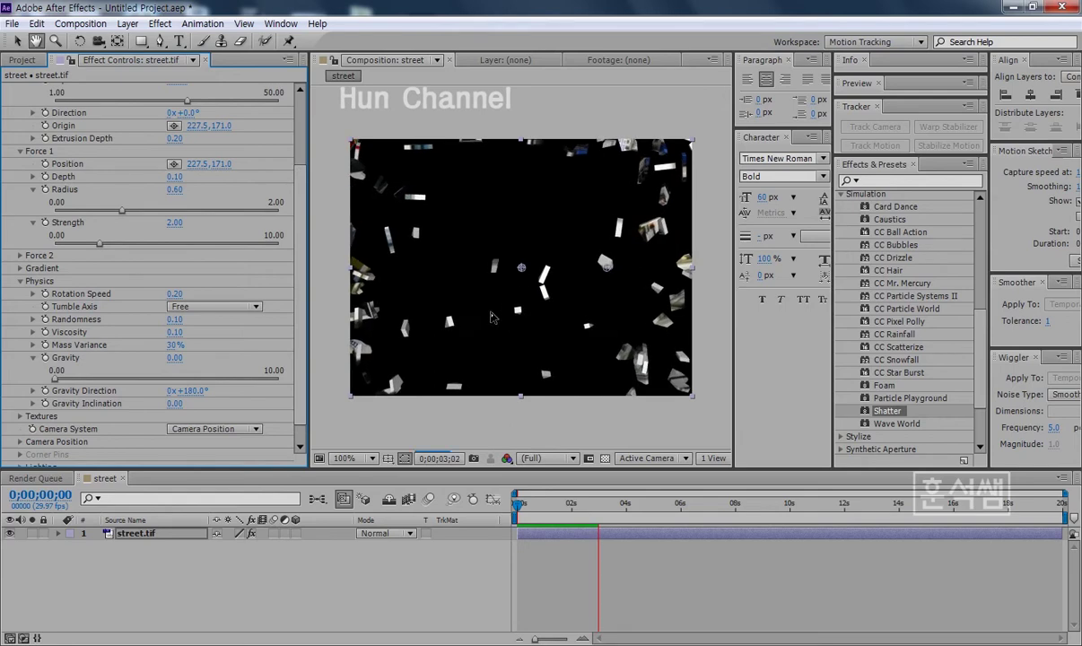
# Change Gravity to 2 and replay the preview.
pyautogui.click(176, 358)
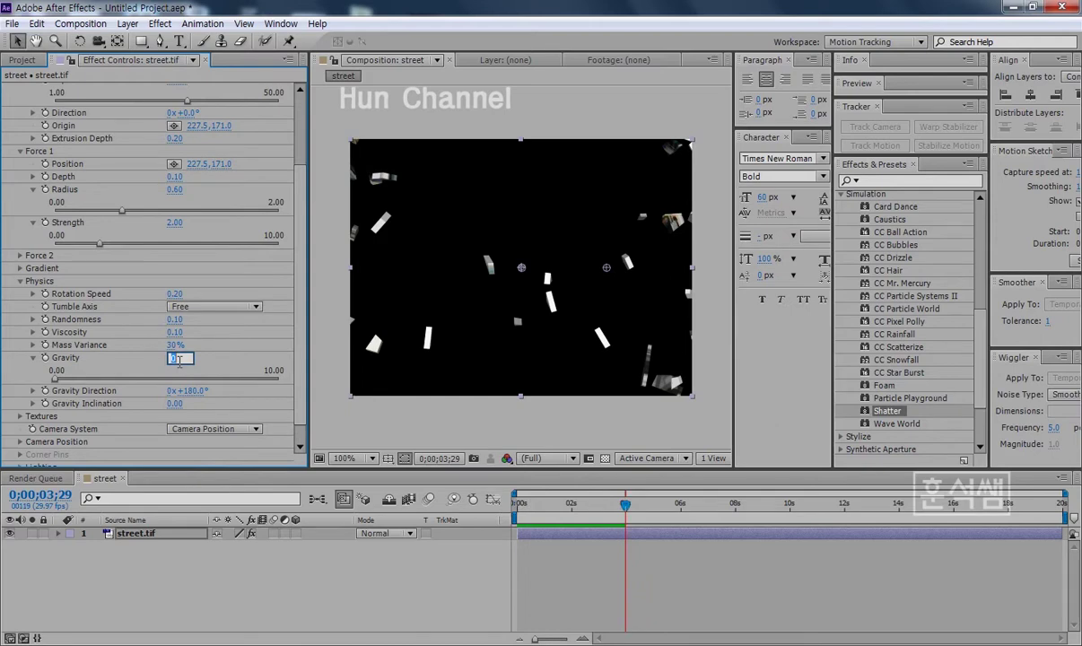
pyautogui.write('2')
pyautogui.press('Return')
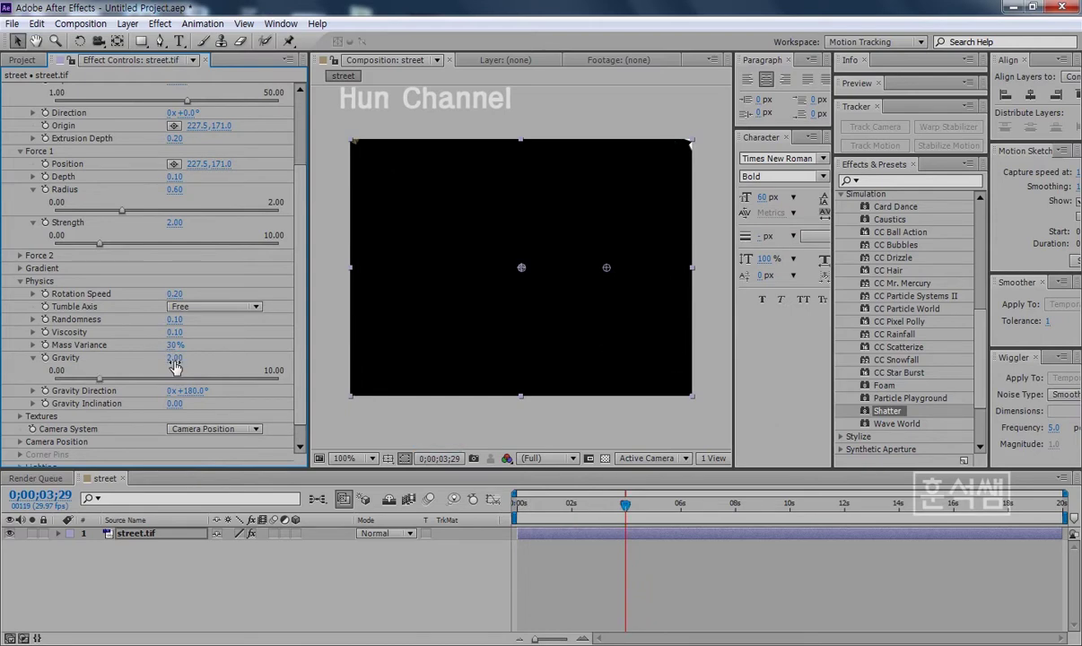
pyautogui.press('space')
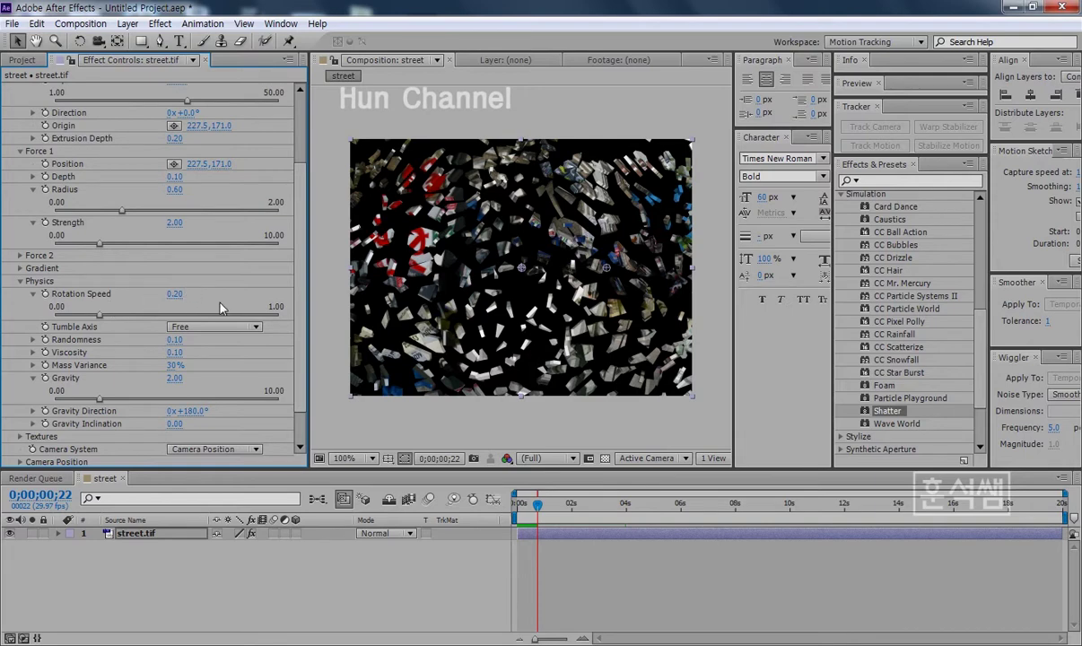
# Set Tumble Axis from Free to None, scrub to check the shards, and widen Effect Controls.
pyautogui.click(255, 328)
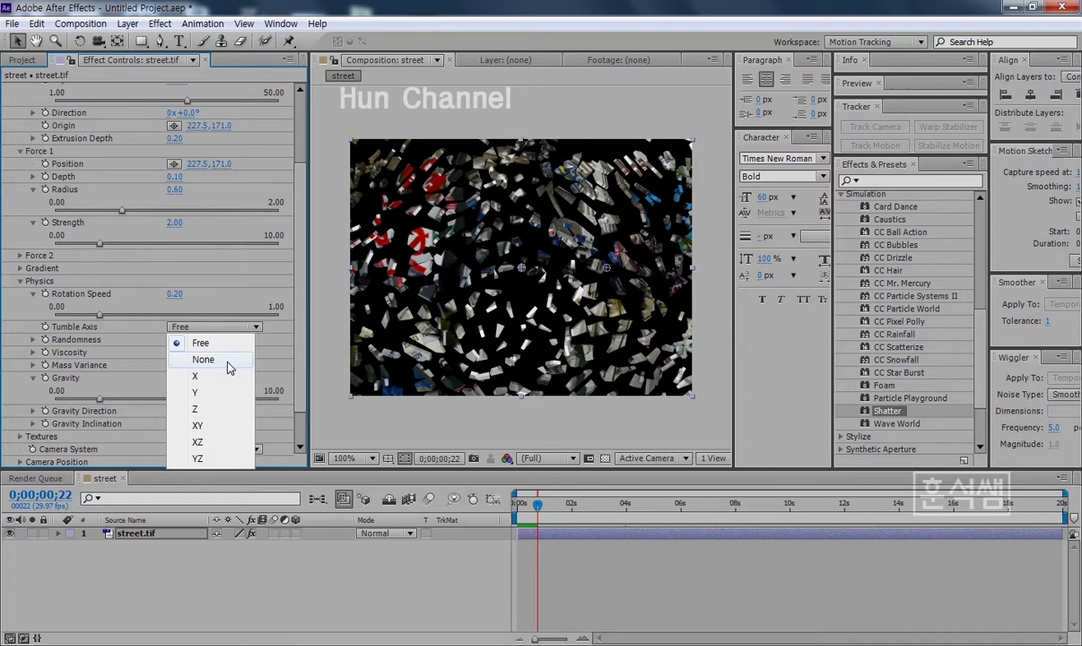
pyautogui.click(228, 362)
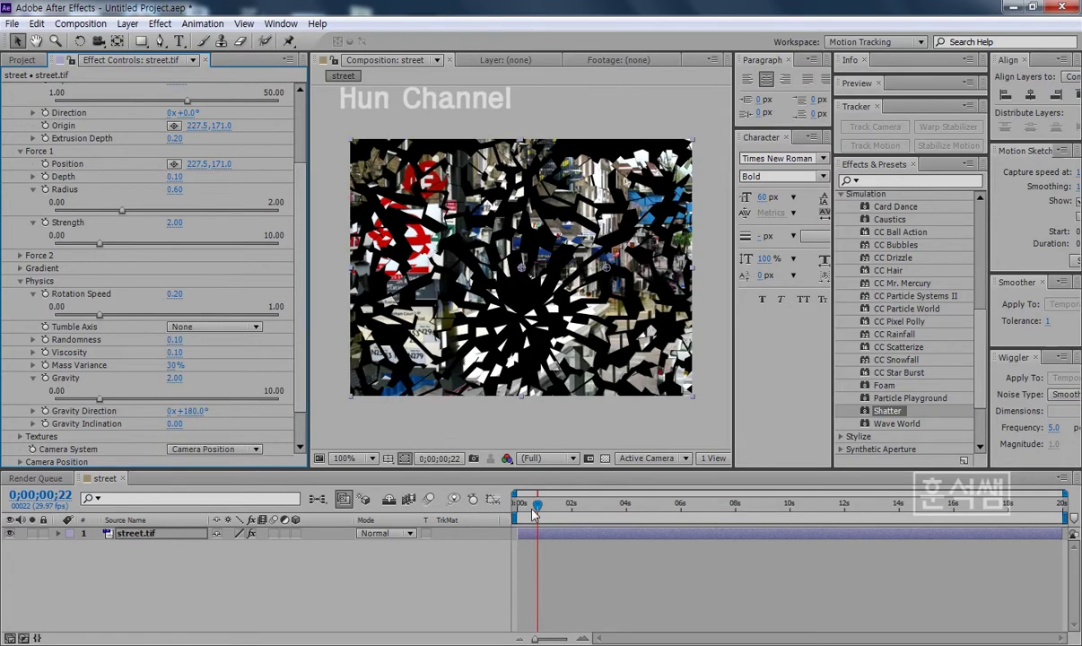
pyautogui.moveTo(536, 504)
pyautogui.mouseDown()
pyautogui.moveTo(516, 504)
pyautogui.moveTo(541, 503)
pyautogui.mouseUp()
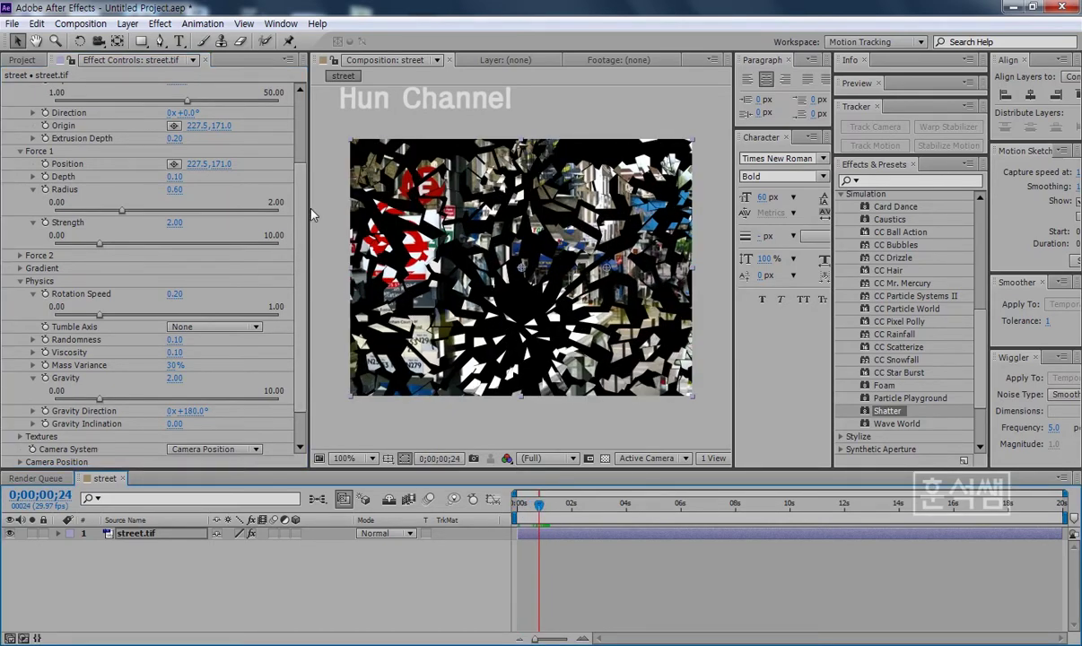
pyautogui.moveTo(311, 213); pyautogui.dragTo(333, 212)
# Set Shatter Repetitions to 15 and scrub from the start to watch the larger glass shards.
pyautogui.scroll(3, 325, 177)
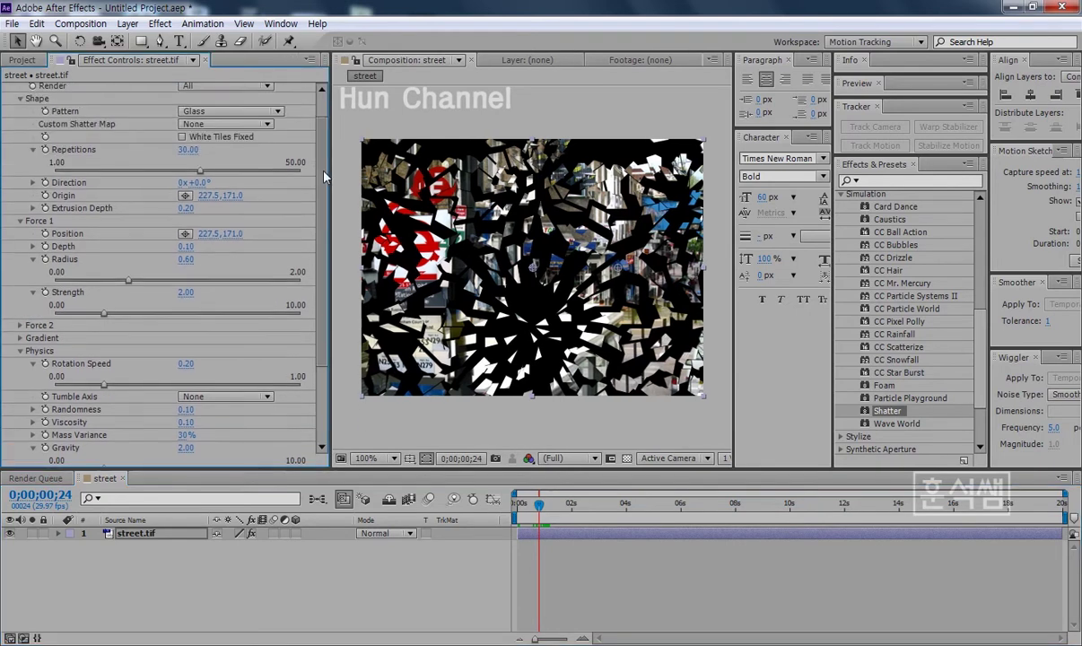
pyautogui.click(188, 150)
pyautogui.write('1')
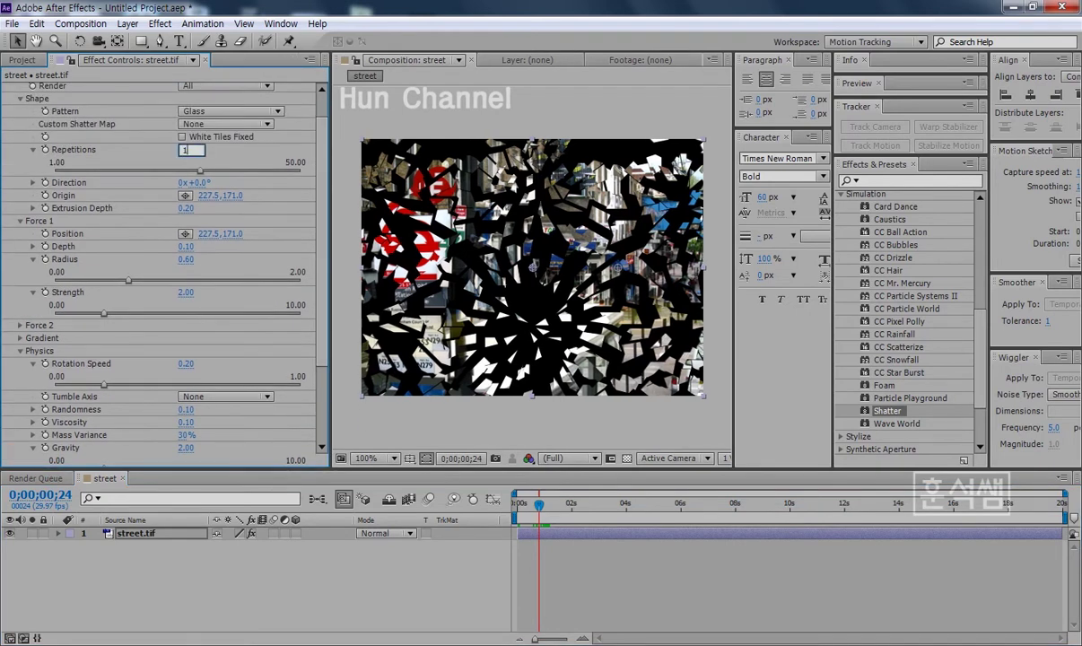
pyautogui.write('5')
pyautogui.press('Return')
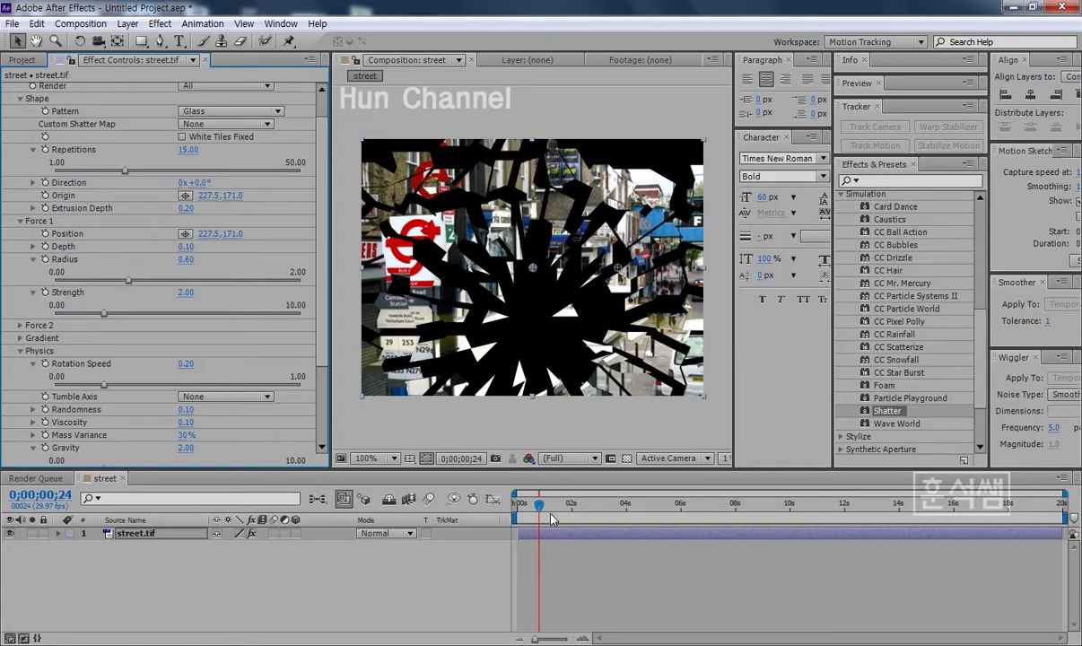
pyautogui.click(517, 504)
pyautogui.moveTo(520, 507)
pyautogui.mouseDown()
pyautogui.moveTo(558, 508)
pyautogui.moveTo(546, 503)
pyautogui.mouseUp()
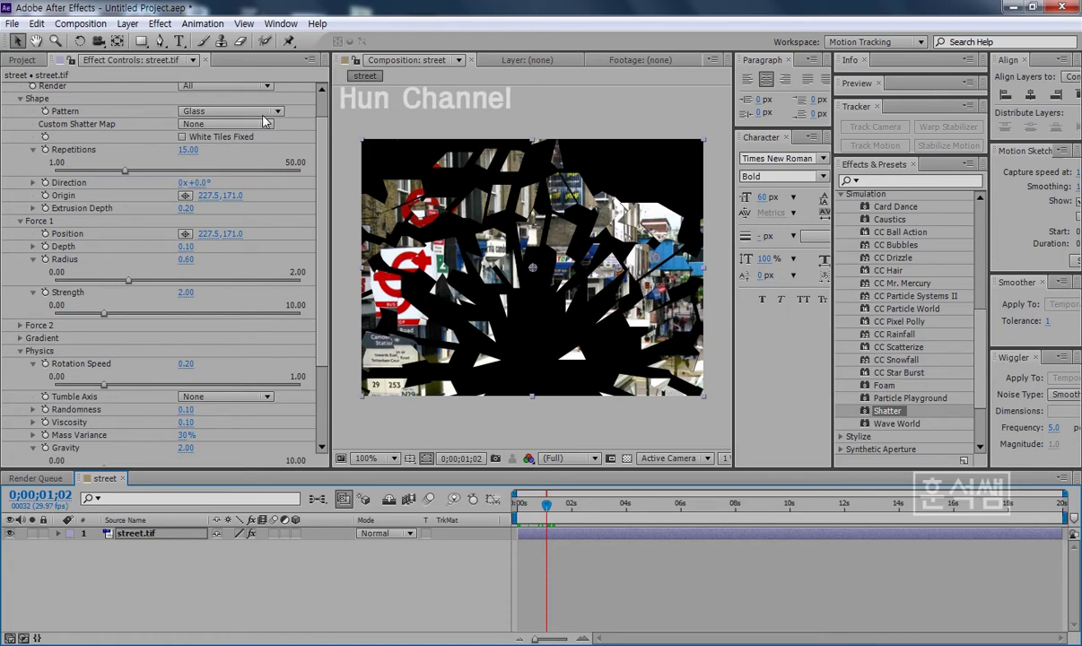
pyautogui.scroll(-3, 306, 323)
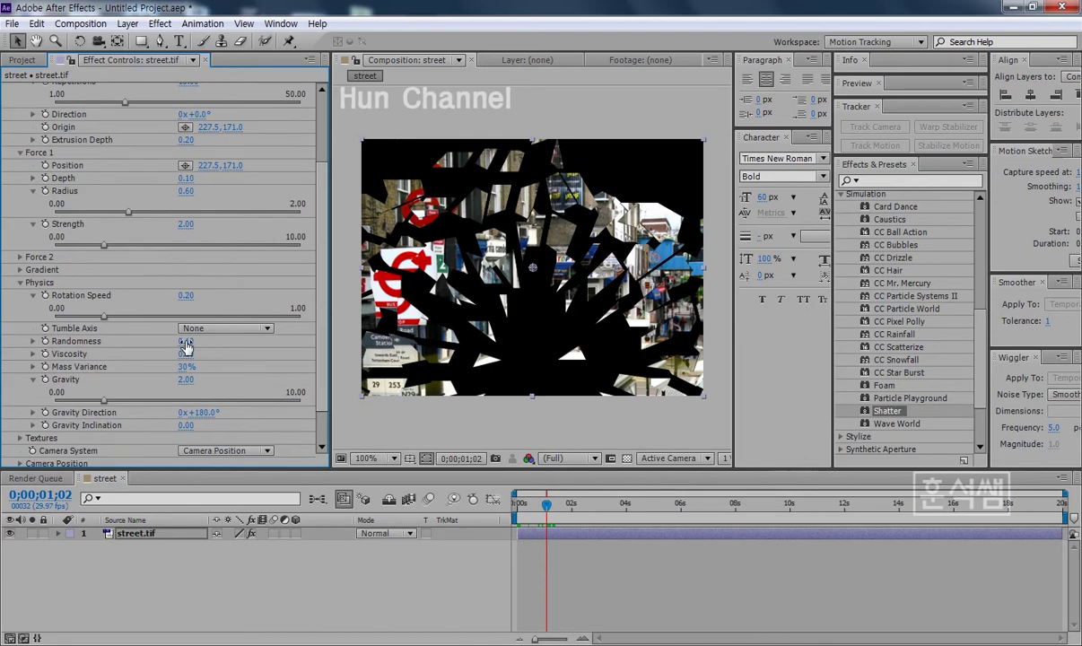
pyautogui.click(231, 332)
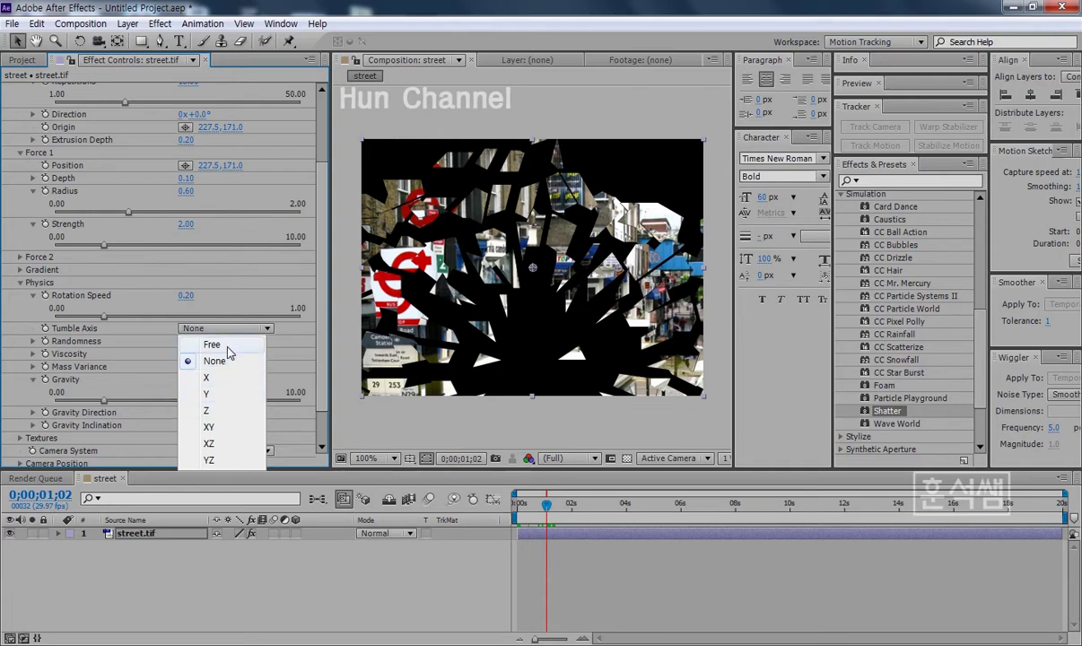
# Return the Tumble Axis to Free.
pyautogui.click(228, 348)
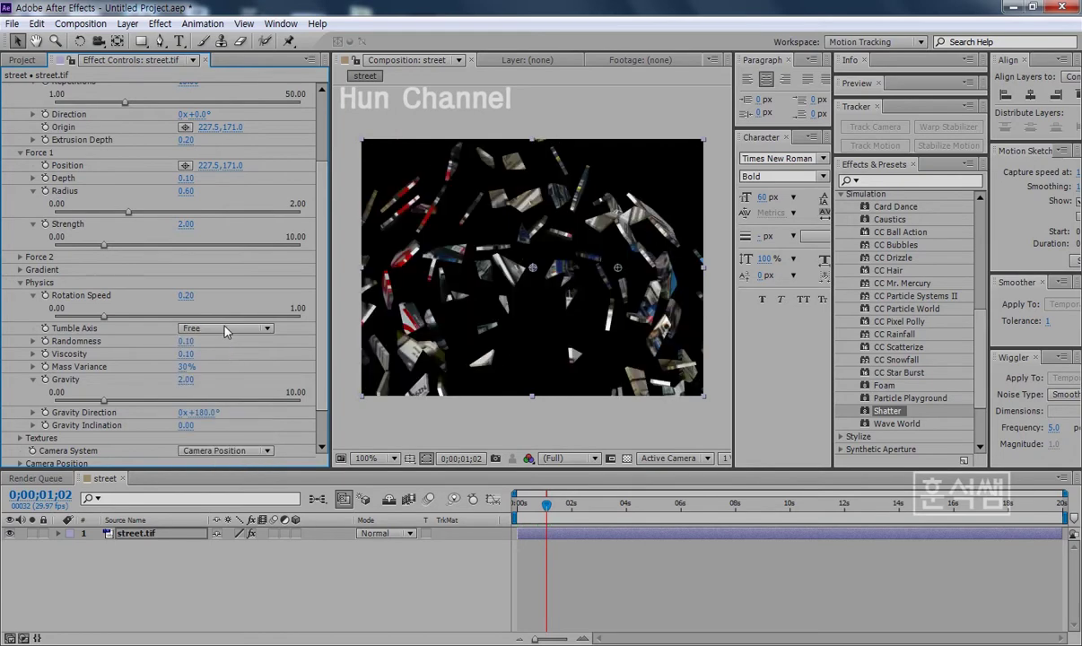
pyautogui.click(226, 329)
pyautogui.click(303, 174)
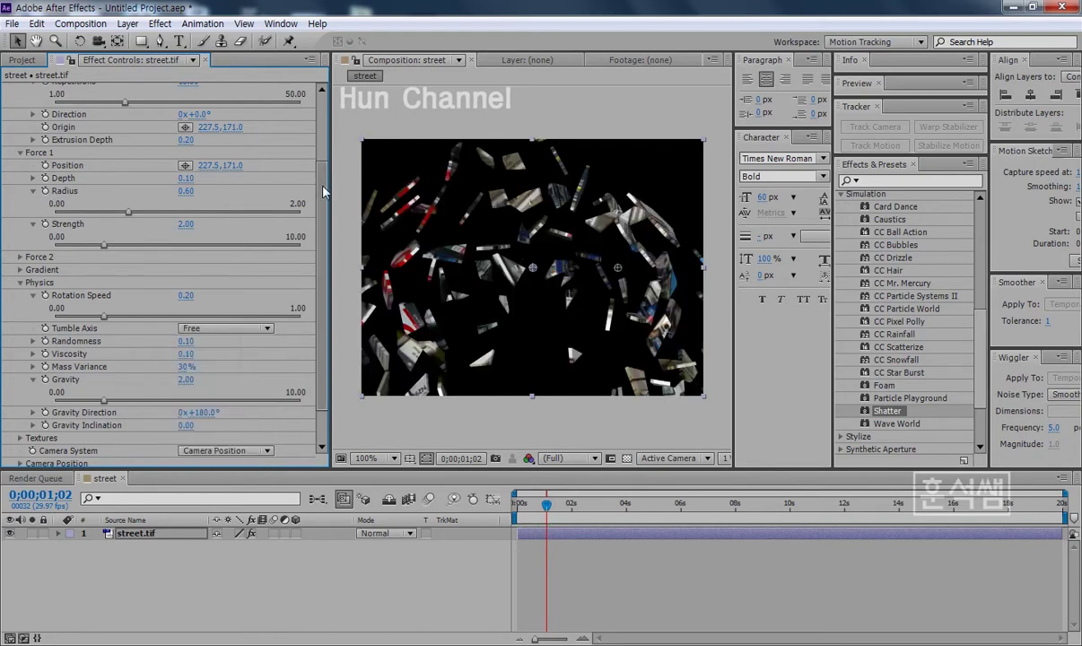
# Restore Repetitions to 30 and expand the Randomness setting.
pyautogui.scroll(2, 303, 170)
pyautogui.click(188, 133)
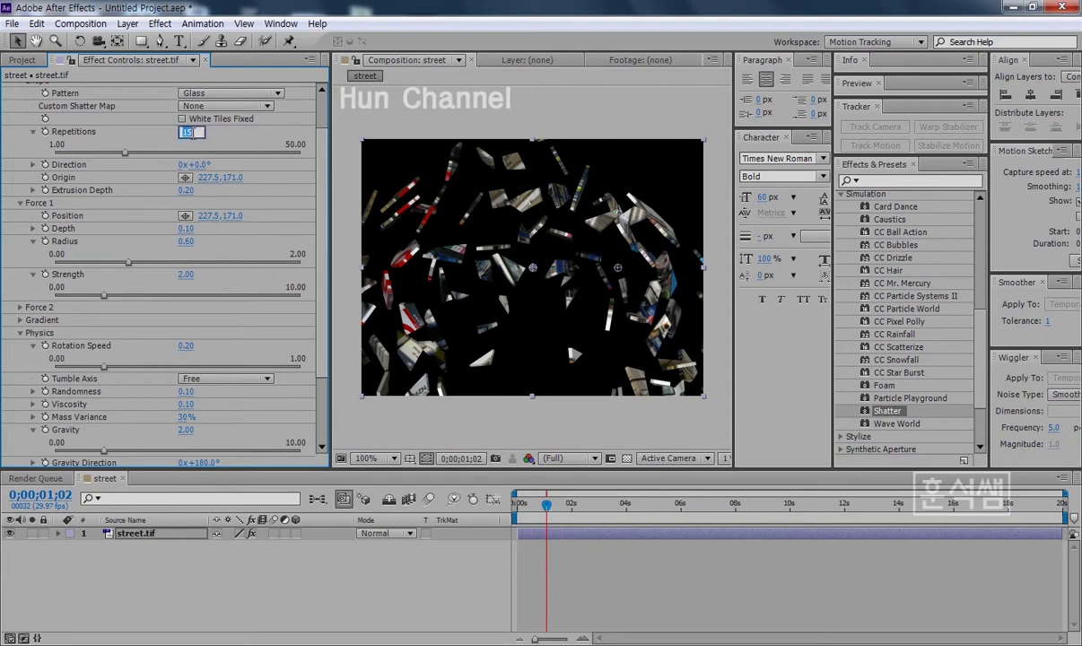
pyautogui.write('30')
pyautogui.press('Return')
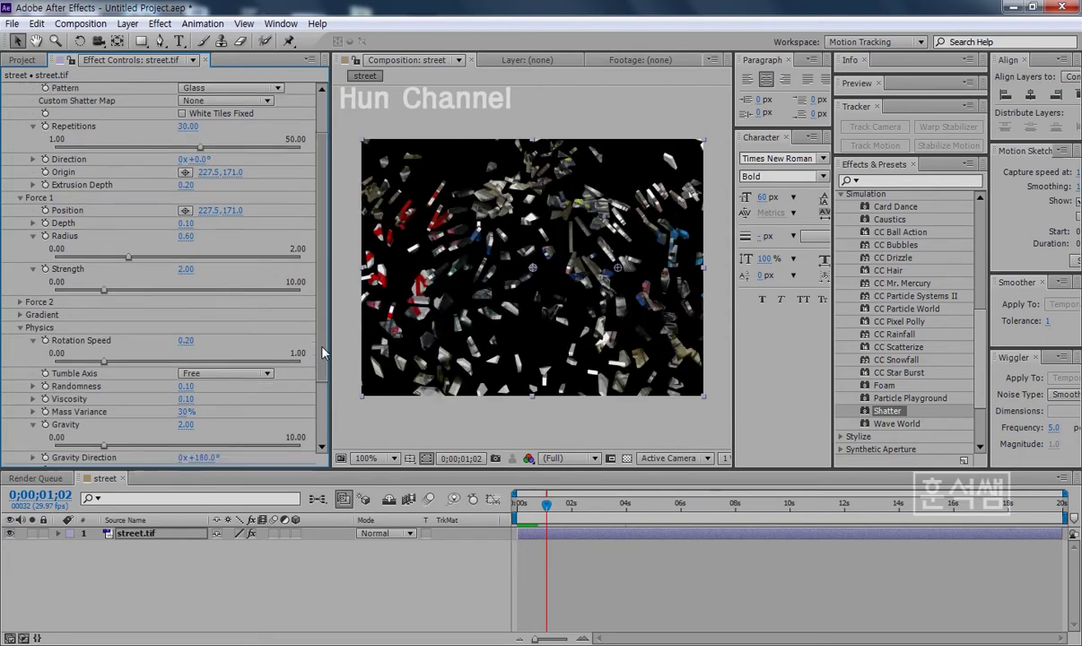
pyautogui.scroll(-1, 302, 328)
pyautogui.click(32, 364)
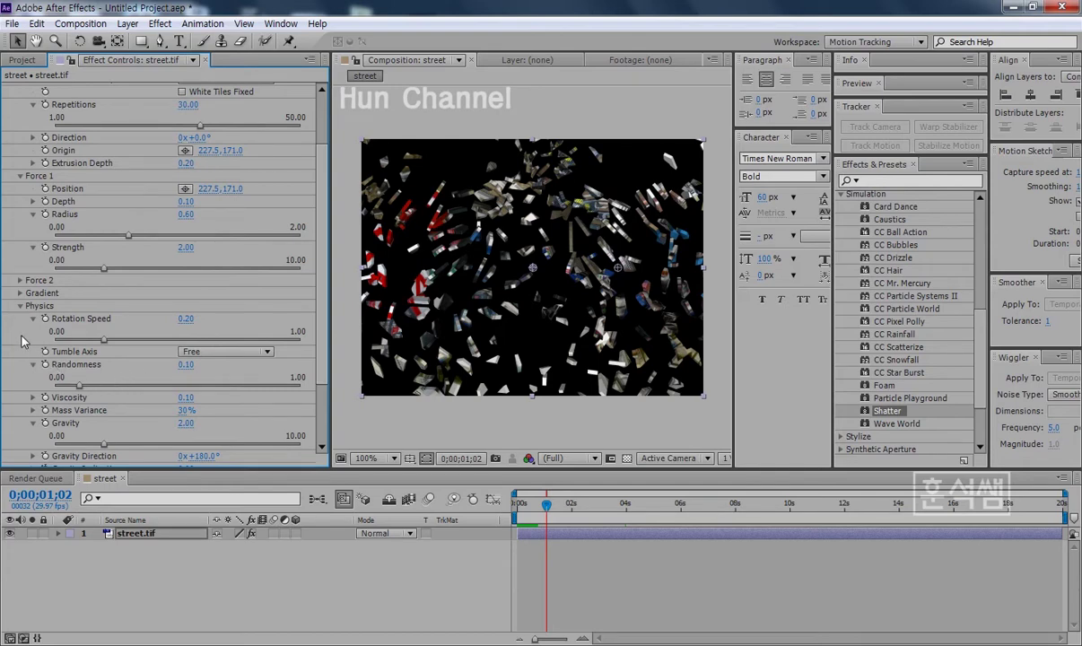
pyautogui.scroll(-1, 22, 341)
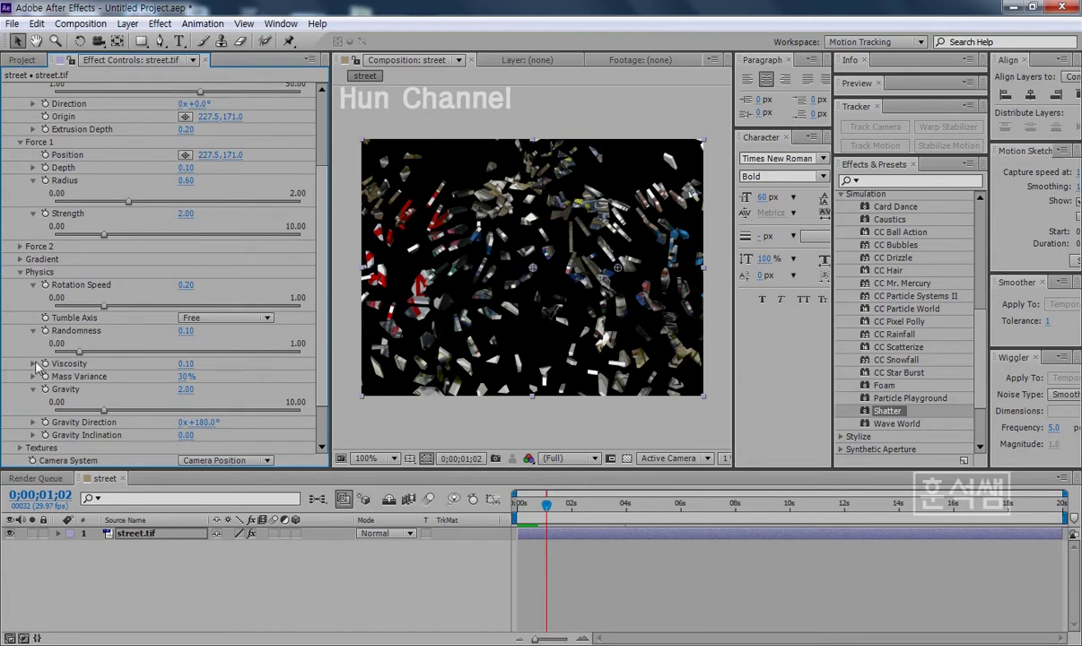
pyautogui.click(32, 363)
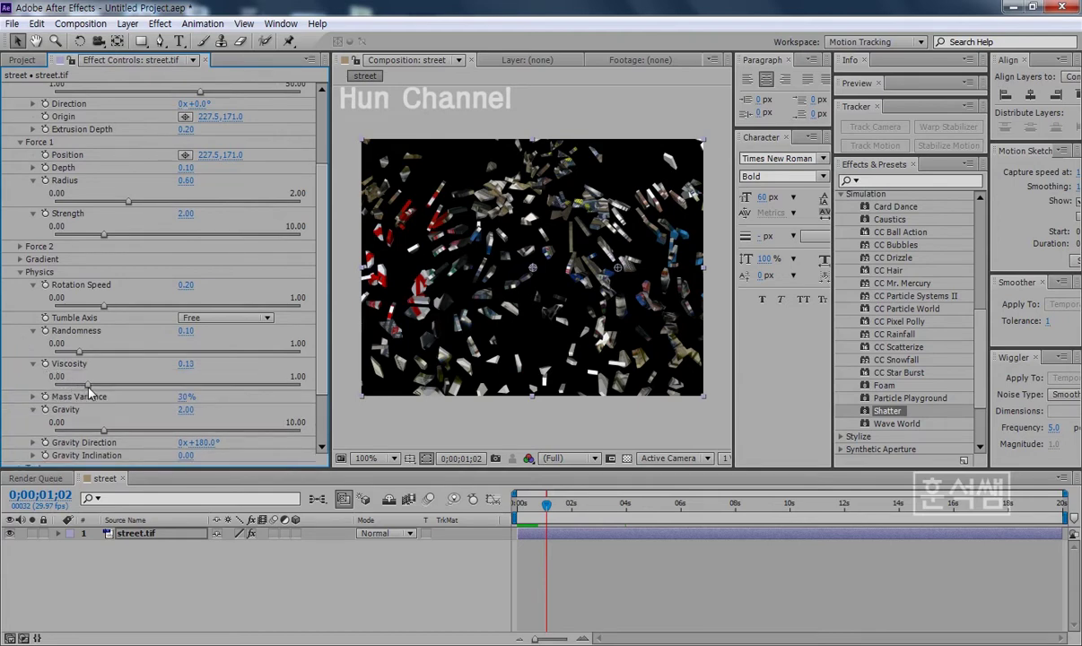
pyautogui.moveTo(79, 384); pyautogui.dragTo(144, 391)
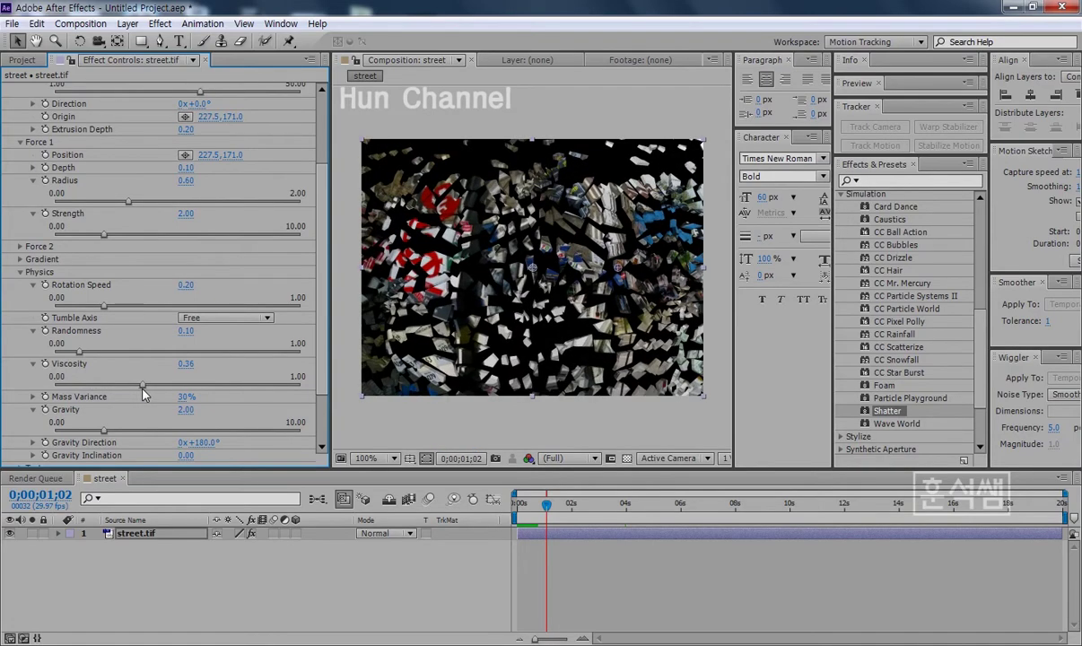
pyautogui.moveTo(143, 389); pyautogui.dragTo(83, 385)
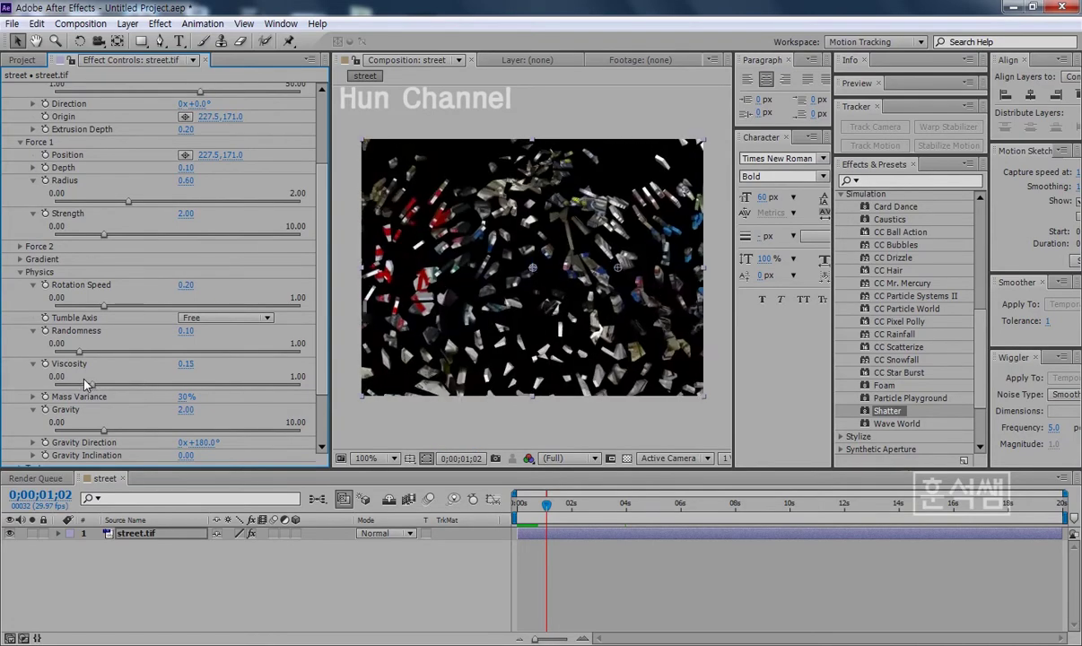
pyautogui.click(185, 364)
pyautogui.write('0.')
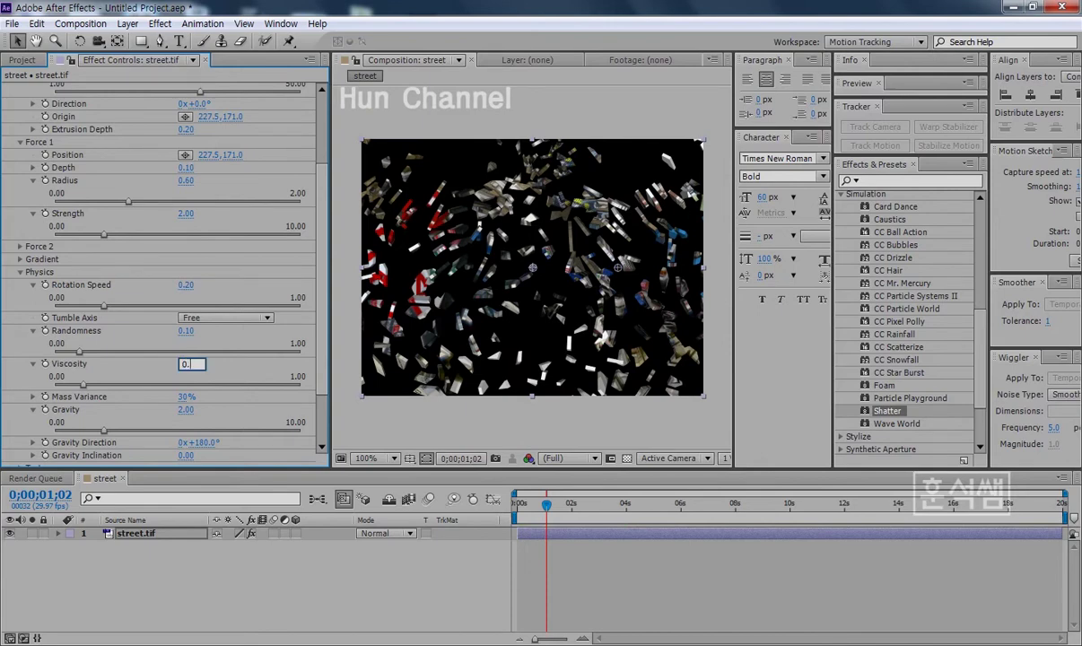
pyautogui.write('1')
pyautogui.press('Return')
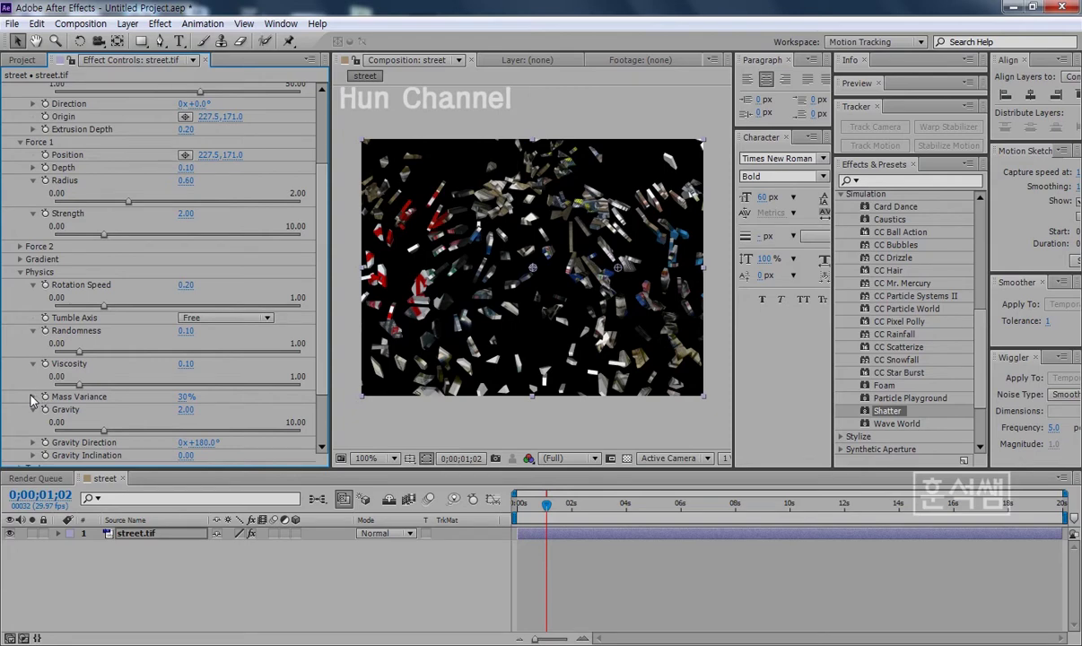
pyautogui.click(515, 503)
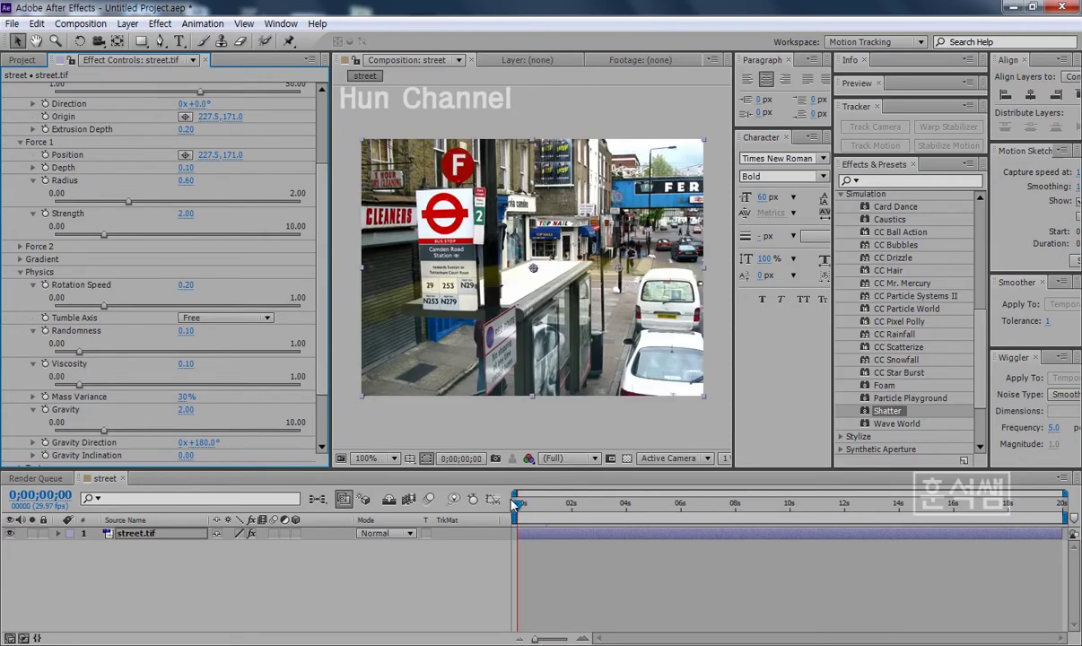
pyautogui.moveTo(515, 504); pyautogui.dragTo(553, 506)
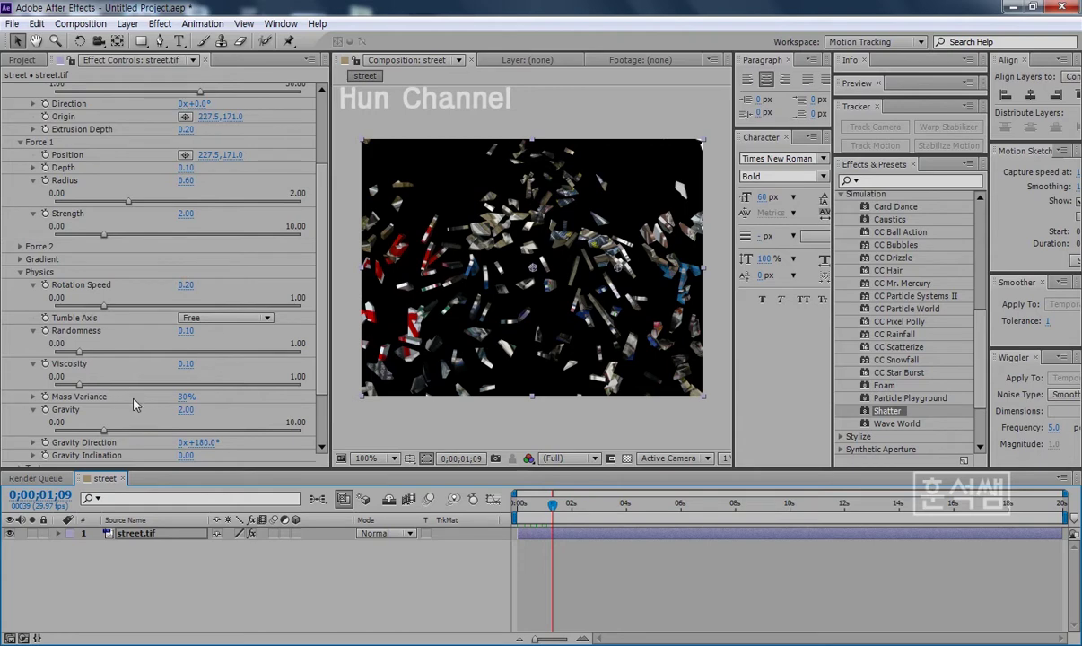
pyautogui.click(33, 396)
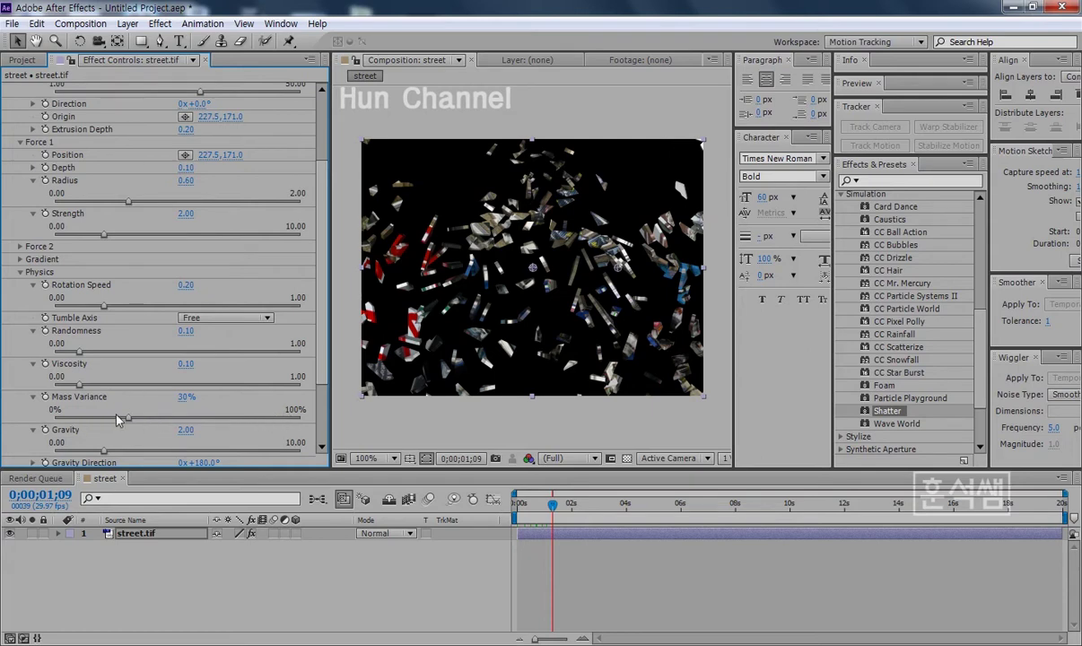
pyautogui.click(33, 396)
pyautogui.scroll(-2, 27, 408)
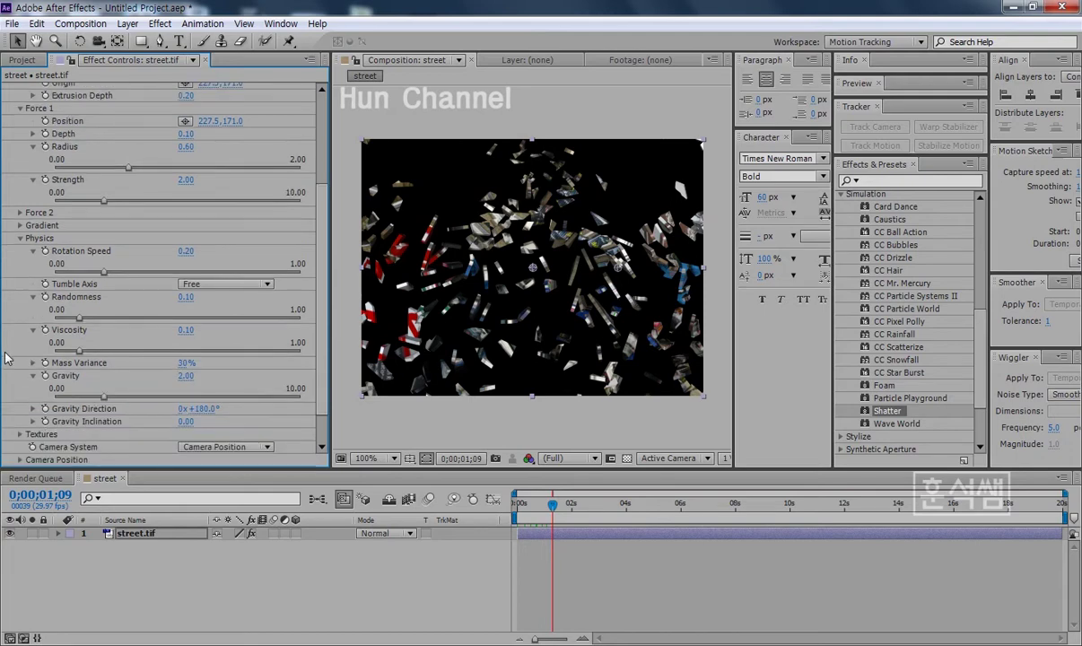
pyautogui.click(33, 409)
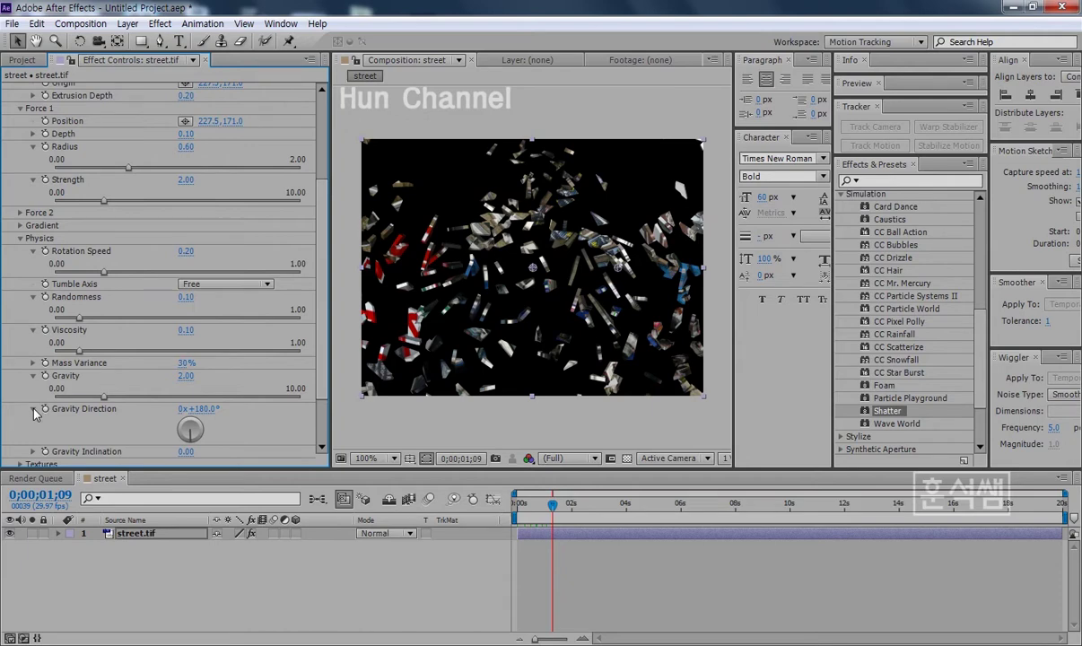
pyautogui.scroll(1, 13, 375)
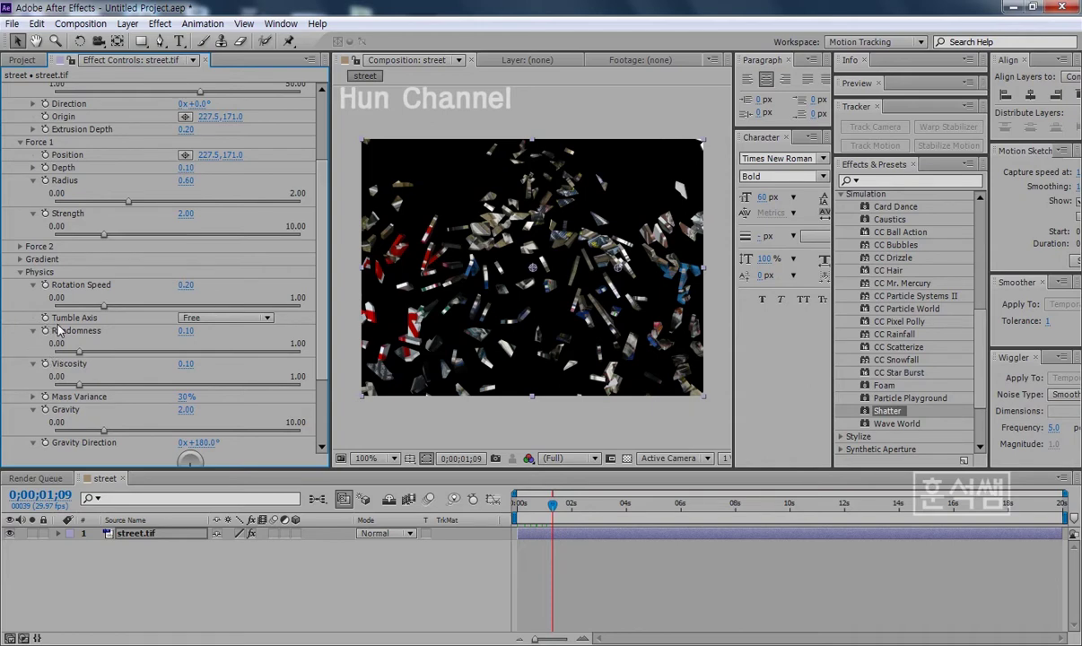
pyautogui.scroll(2, 20, 319)
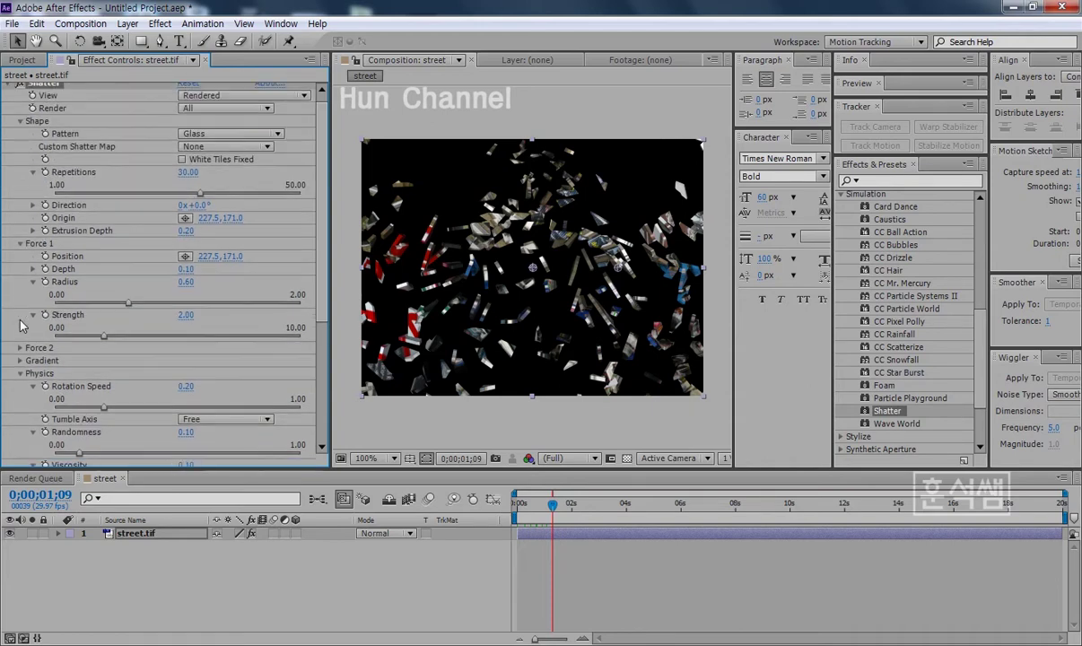
pyautogui.scroll(1, 24, 314)
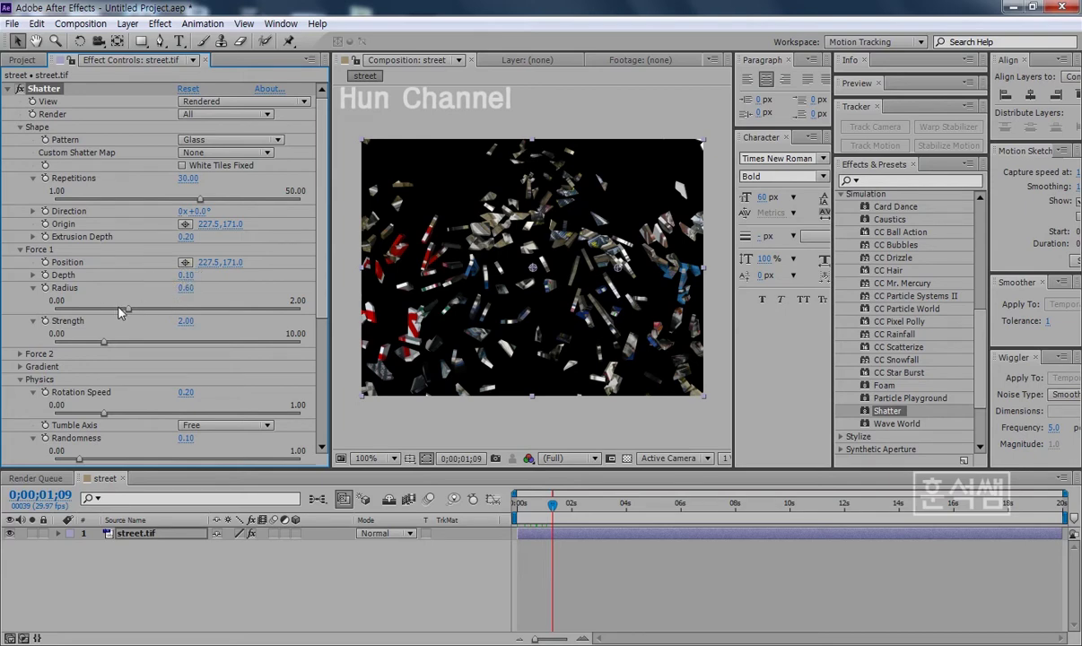
pyautogui.scroll(-4, 36, 396)
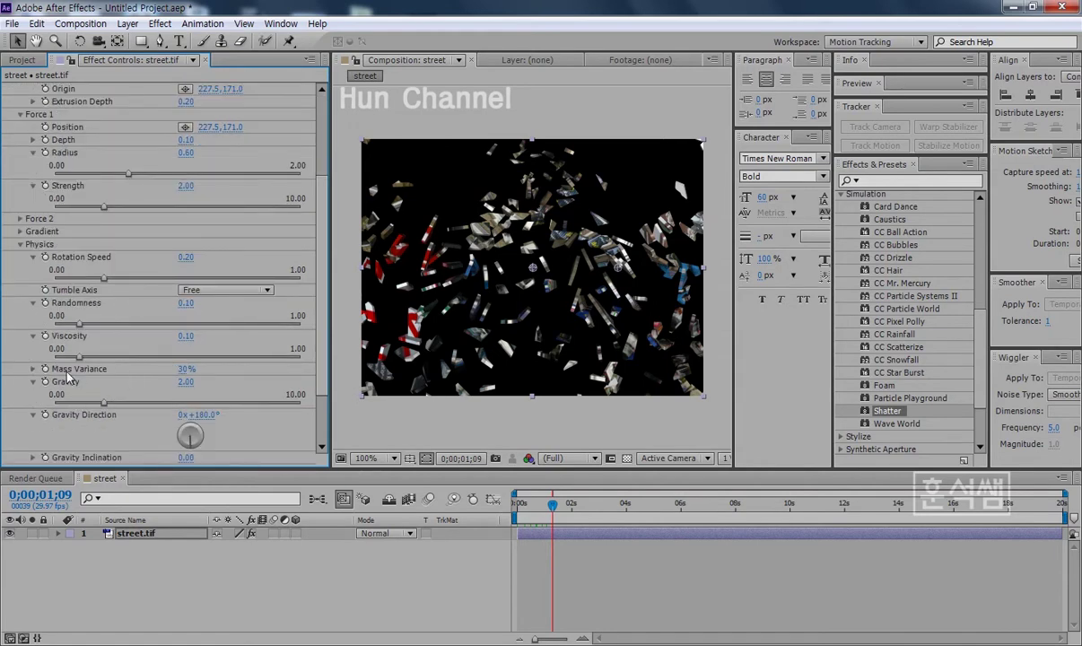
pyautogui.scroll(4, 28, 335)
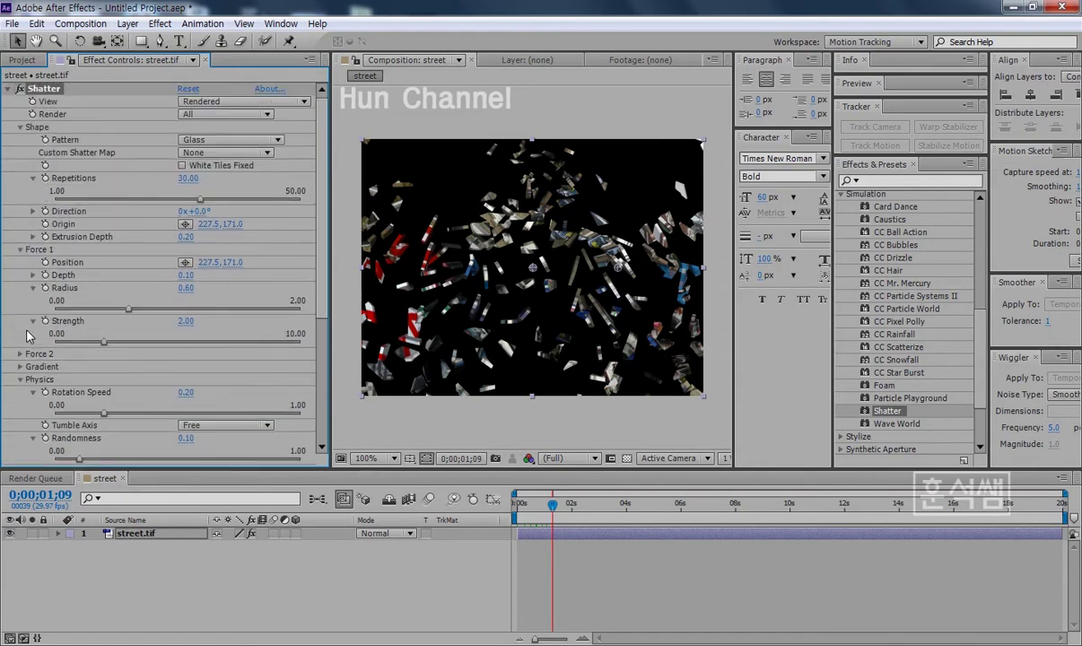
pyautogui.scroll(-5, 28, 335)
pyautogui.scroll(-1, 28, 335)
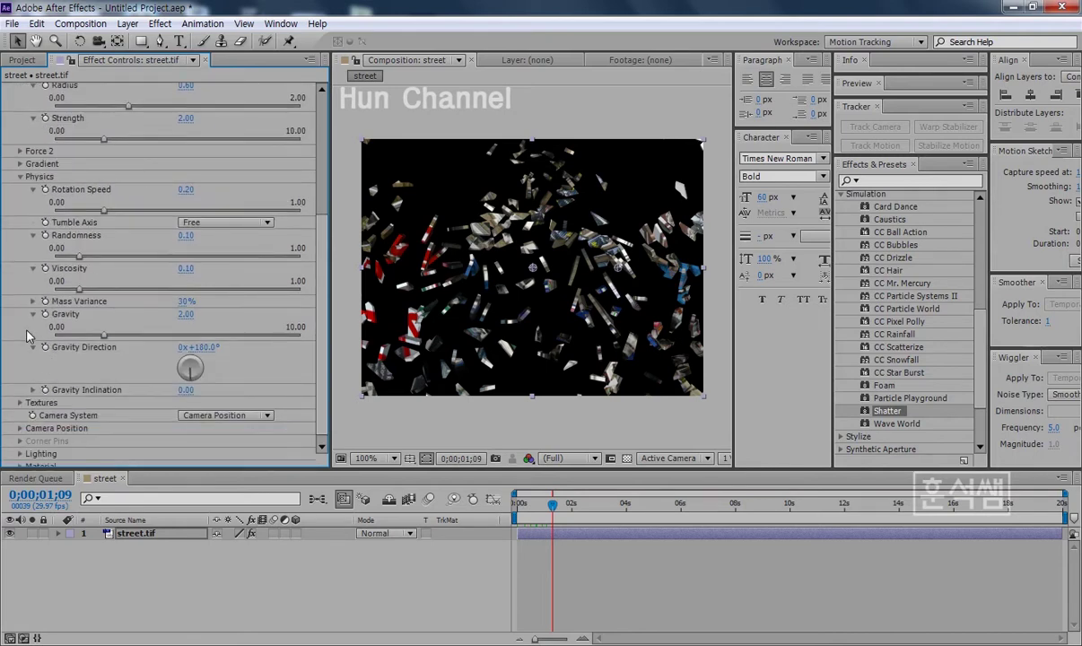
pyautogui.scroll(2, 28, 335)
pyautogui.scroll(1, 28, 336)
pyautogui.scroll(2, 27, 334)
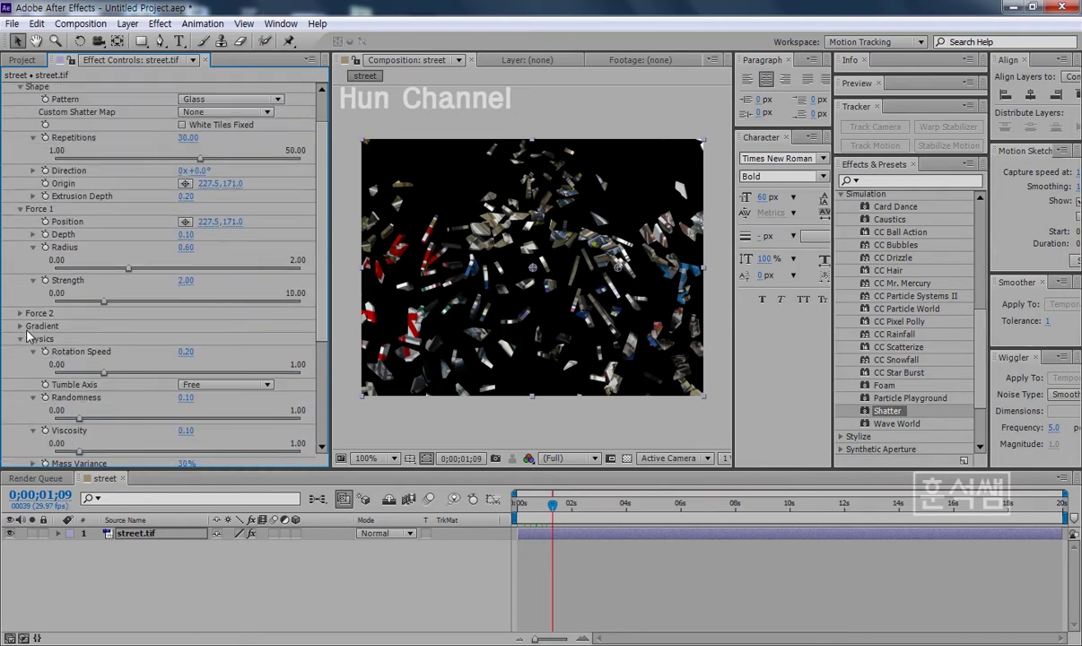
pyautogui.scroll(1, 28, 331)
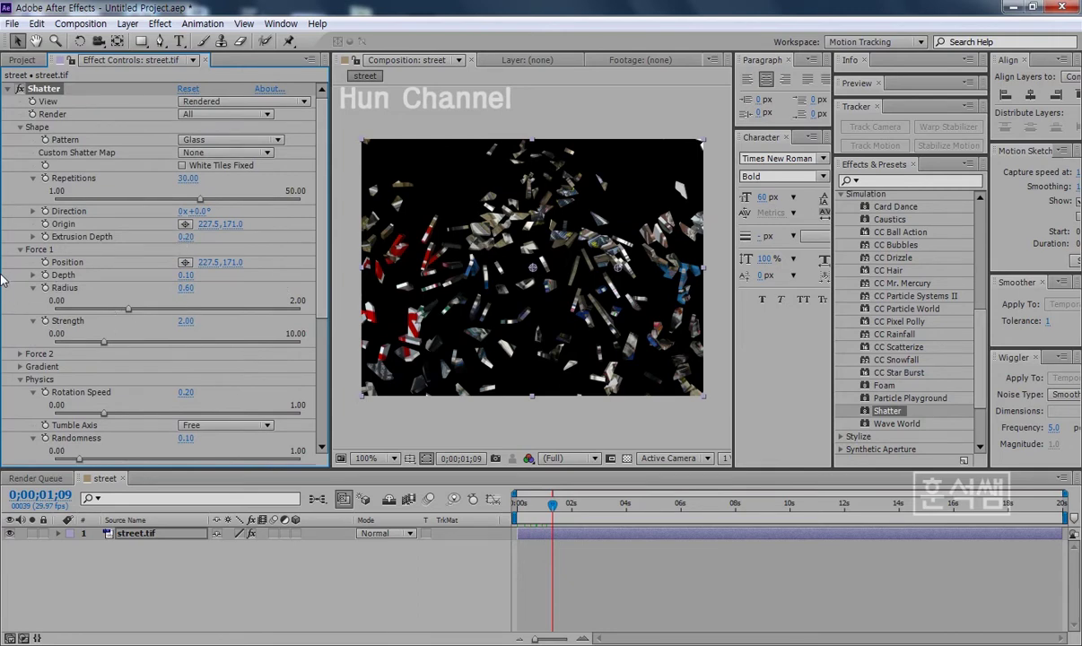
# Import the 683 x 512 B&W copy.jpg through the Project panel's Import File dialog.
pyautogui.click(22, 59)
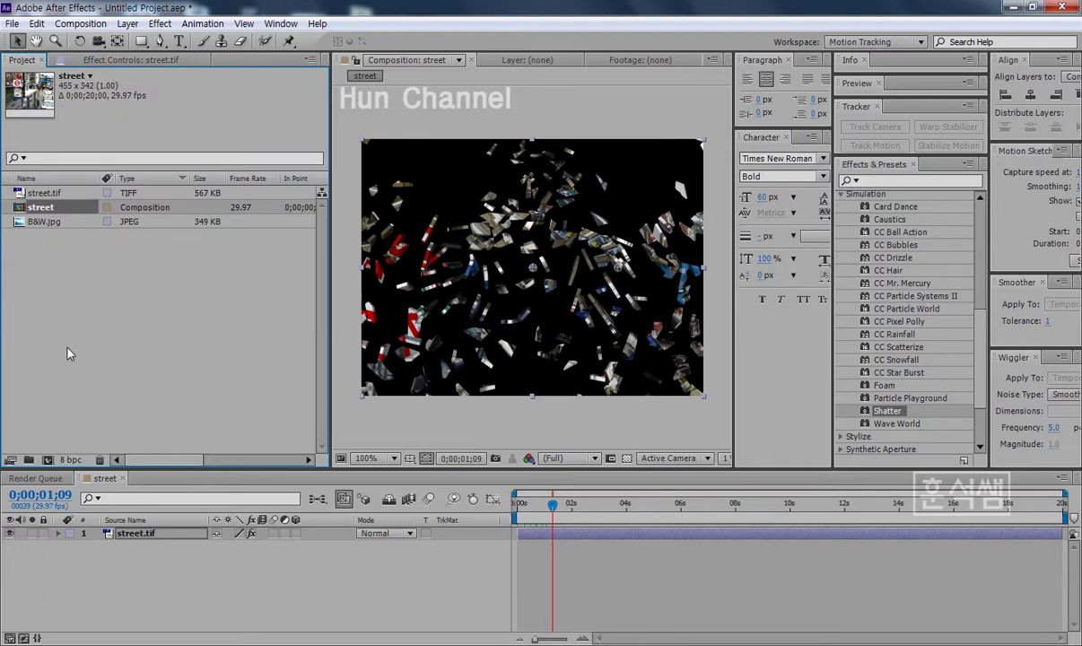
pyautogui.doubleClick(92, 336)
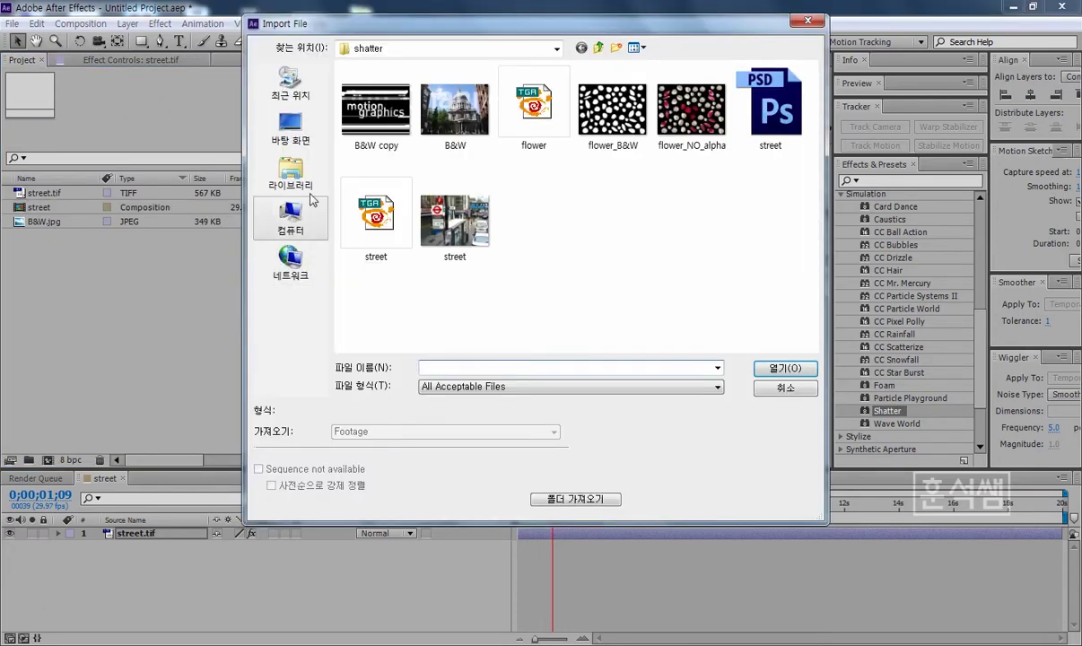
pyautogui.click(363, 125)
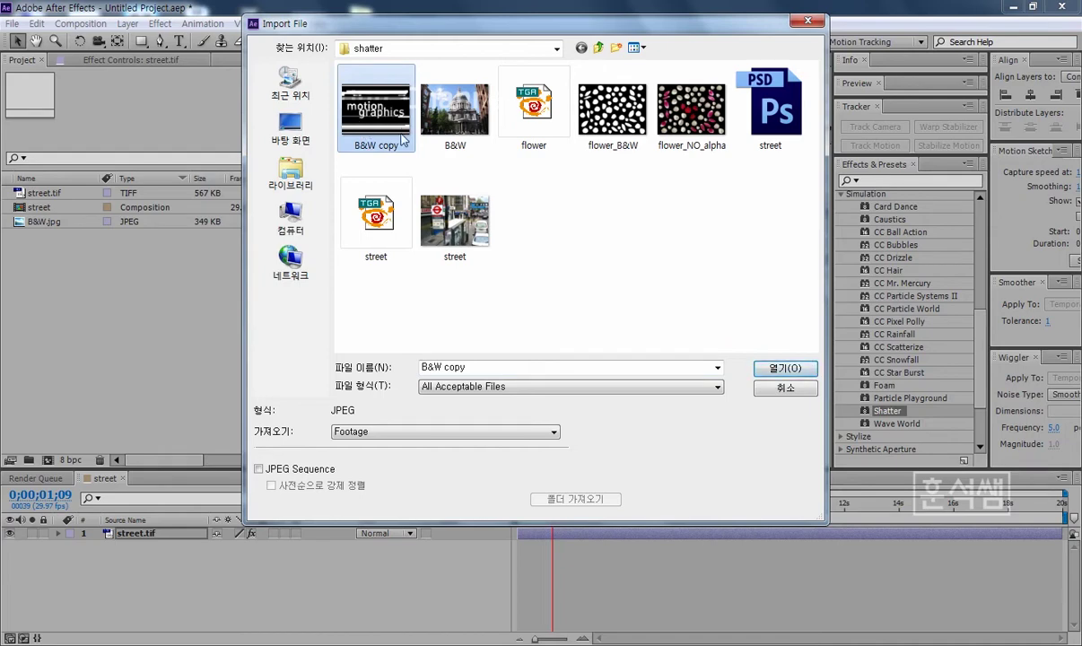
pyautogui.press('Tab')
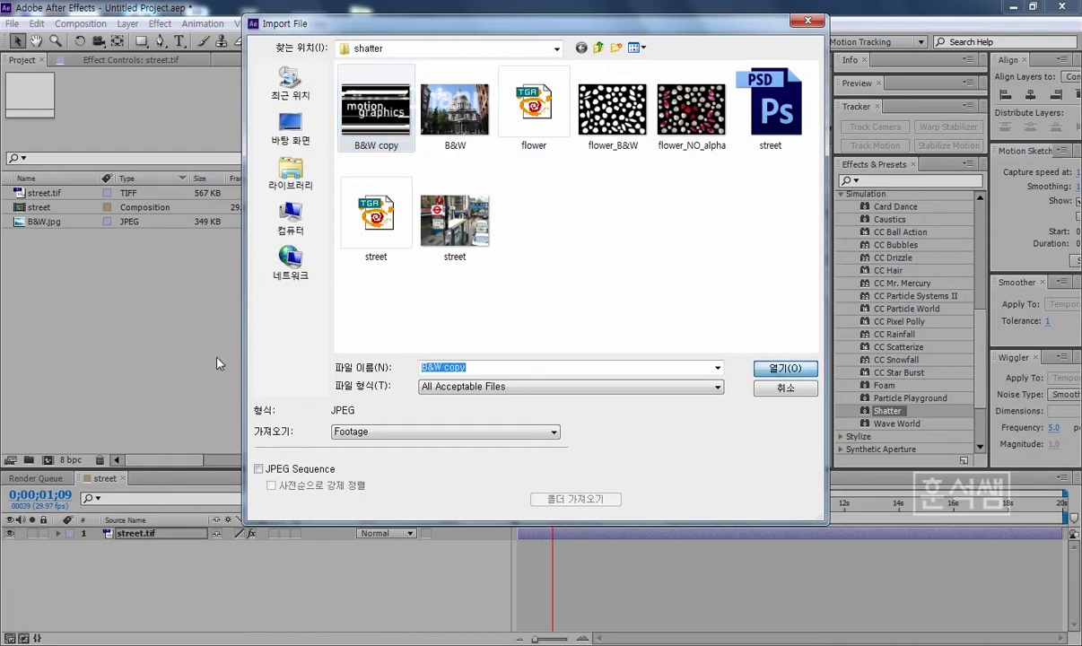
pyautogui.press('Return')
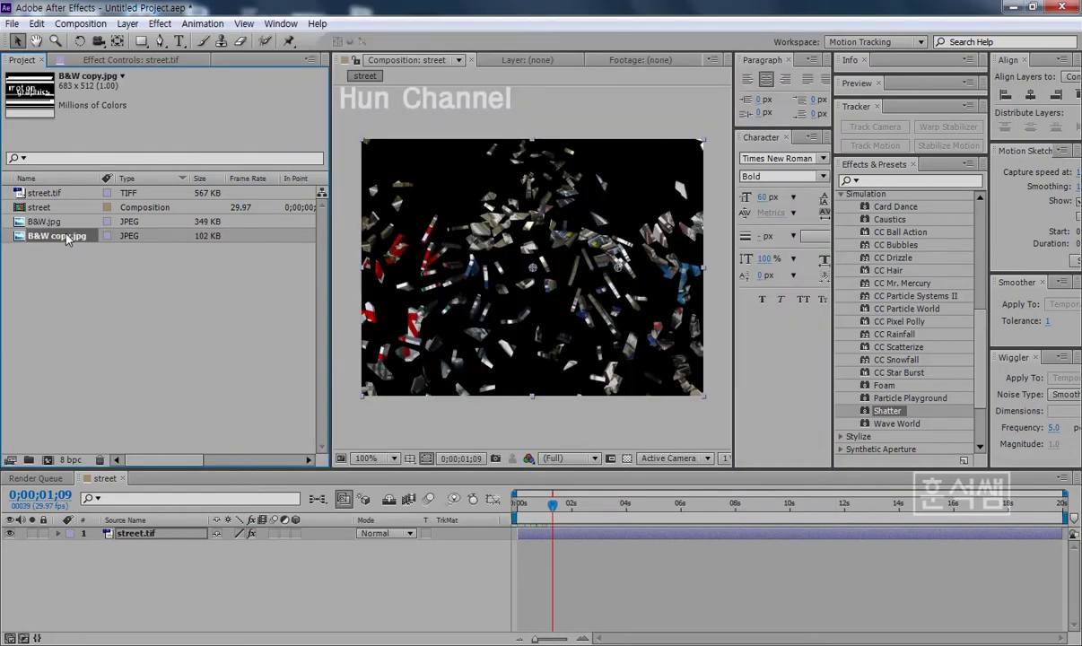
# Add B&W copy.jpg beneath street.tif, Fit to Comp, and return the playhead to 0.
pyautogui.moveTo(67, 236); pyautogui.dragTo(121, 547)
pyautogui.moveTo(159, 469); pyautogui.dragTo(171, 399)
pyautogui.rightClick(157, 482)
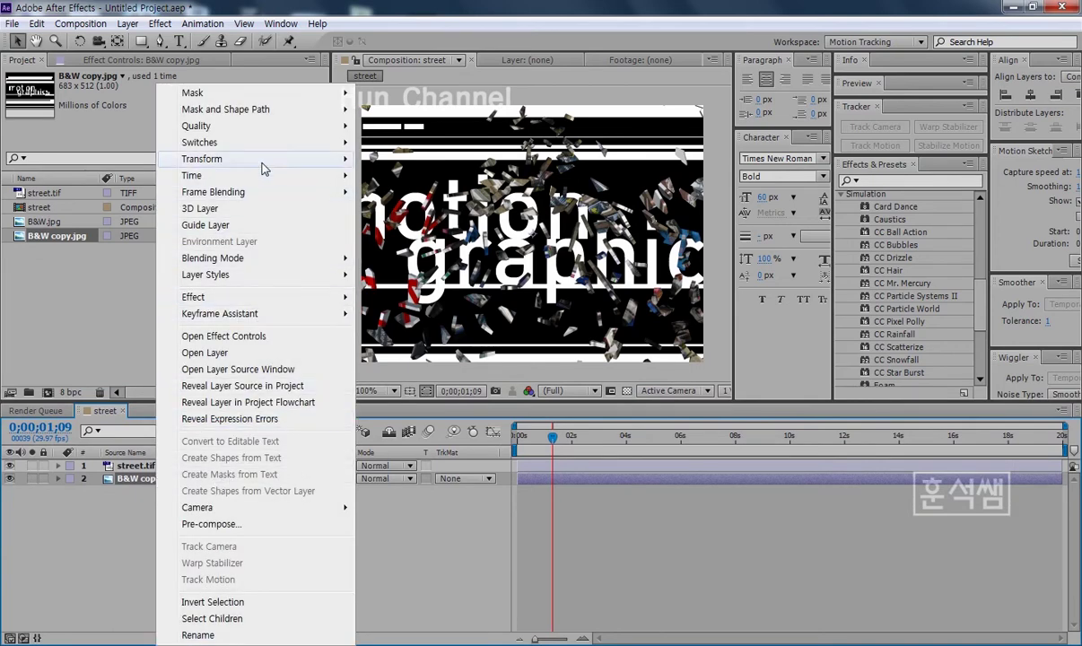
pyautogui.moveTo(251, 159)
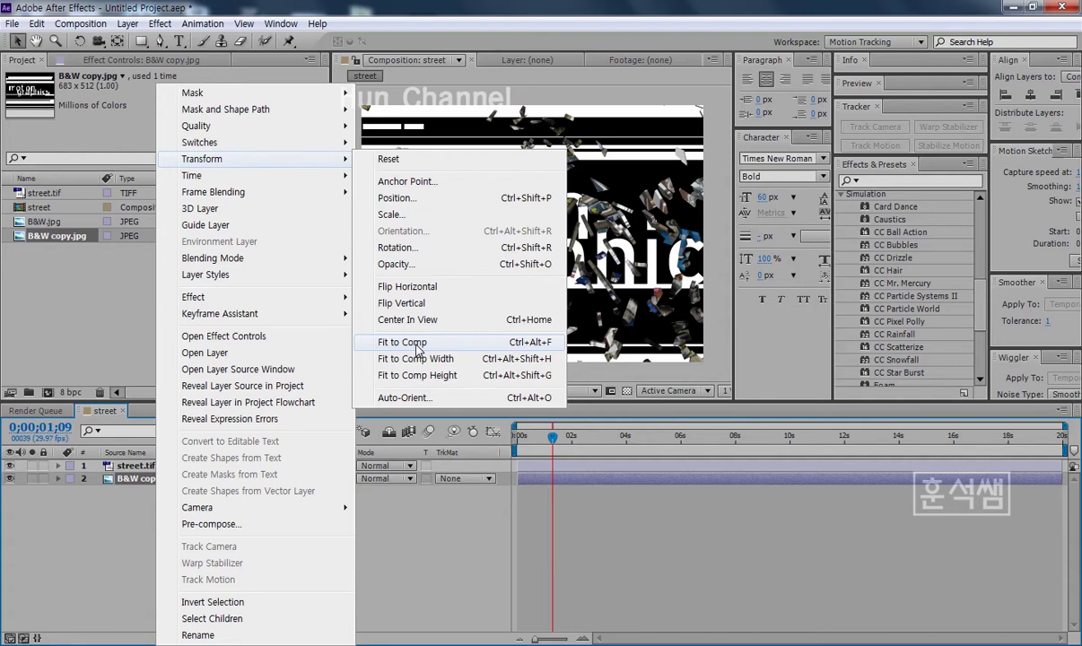
pyautogui.click(417, 345)
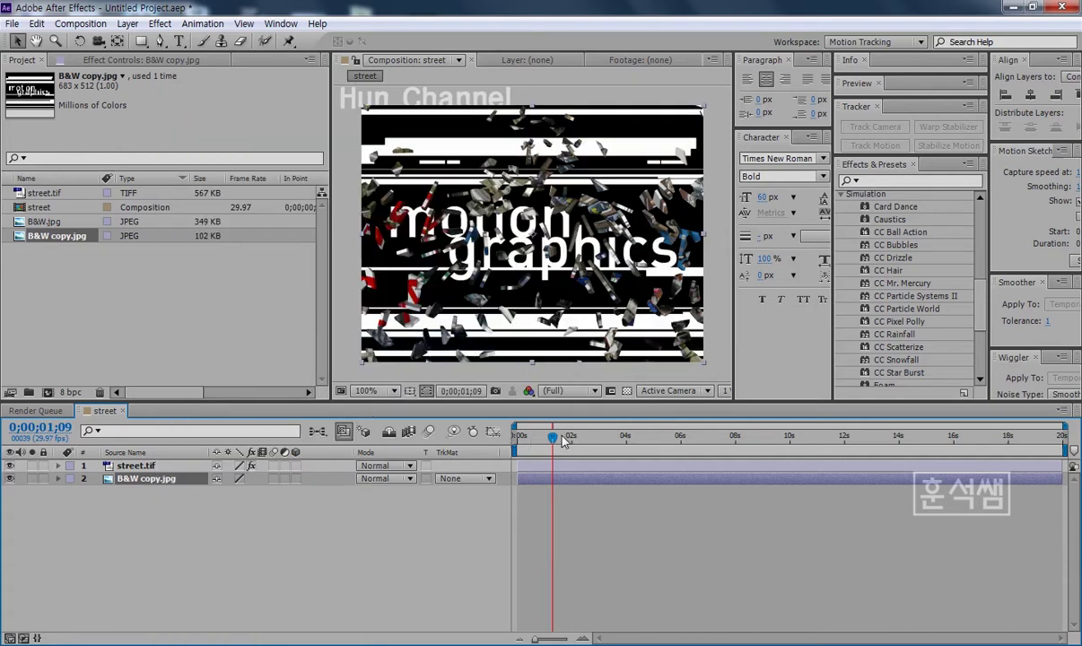
pyautogui.moveTo(552, 437); pyautogui.dragTo(502, 435)
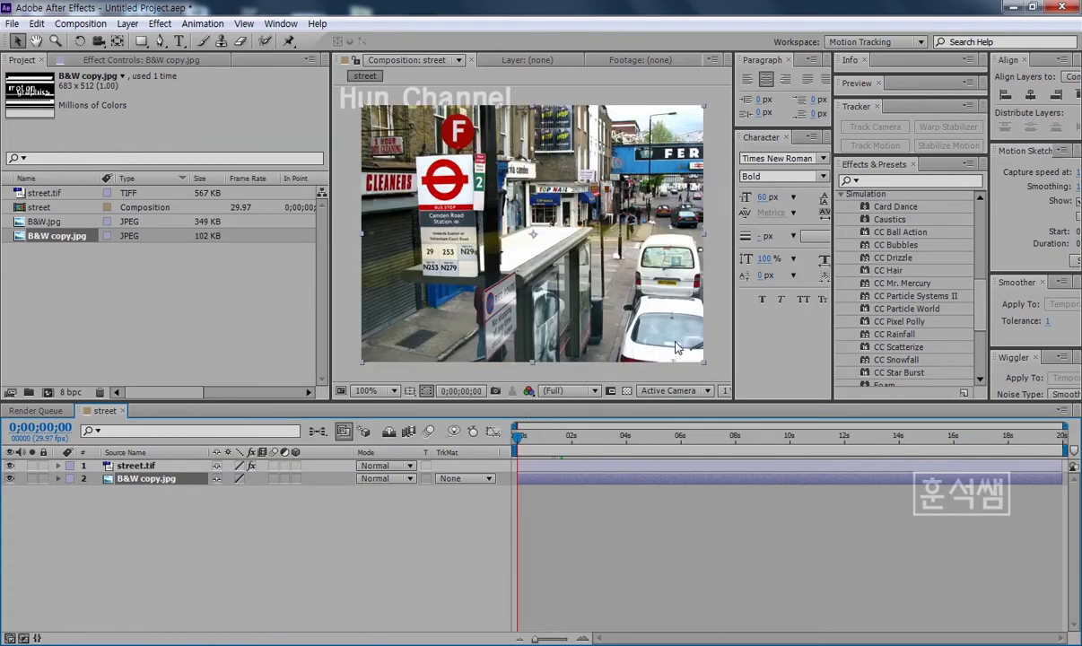
# Select the street.tif layer and show its Shatter settings in Effect Controls.
pyautogui.moveTo(734, 351); pyautogui.dragTo(814, 335)
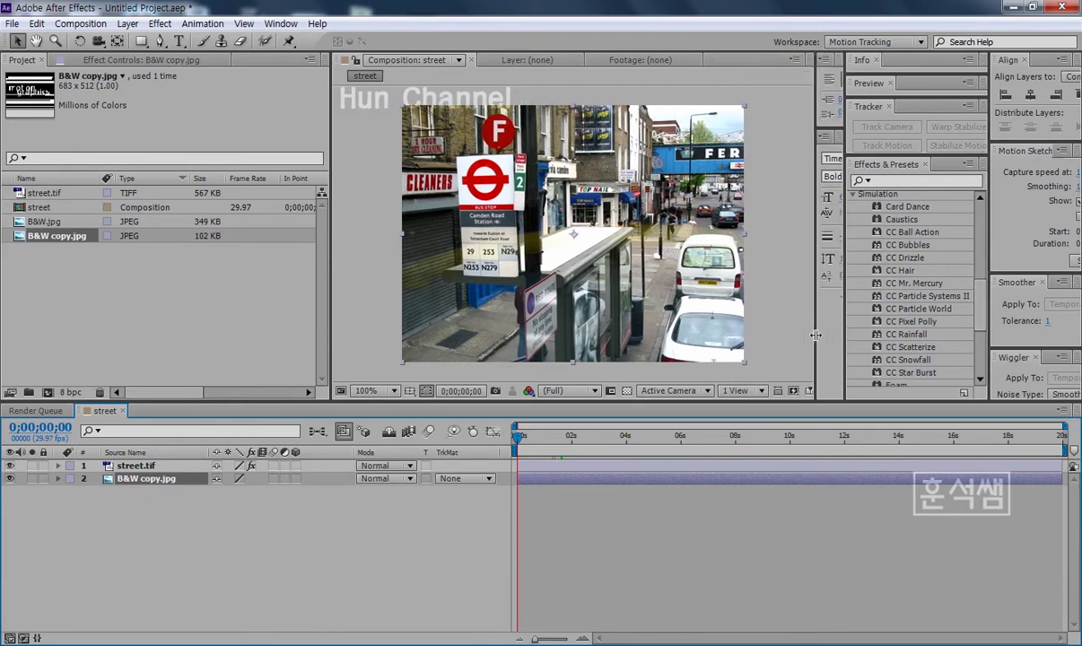
pyautogui.click(138, 60)
pyautogui.click(20, 60)
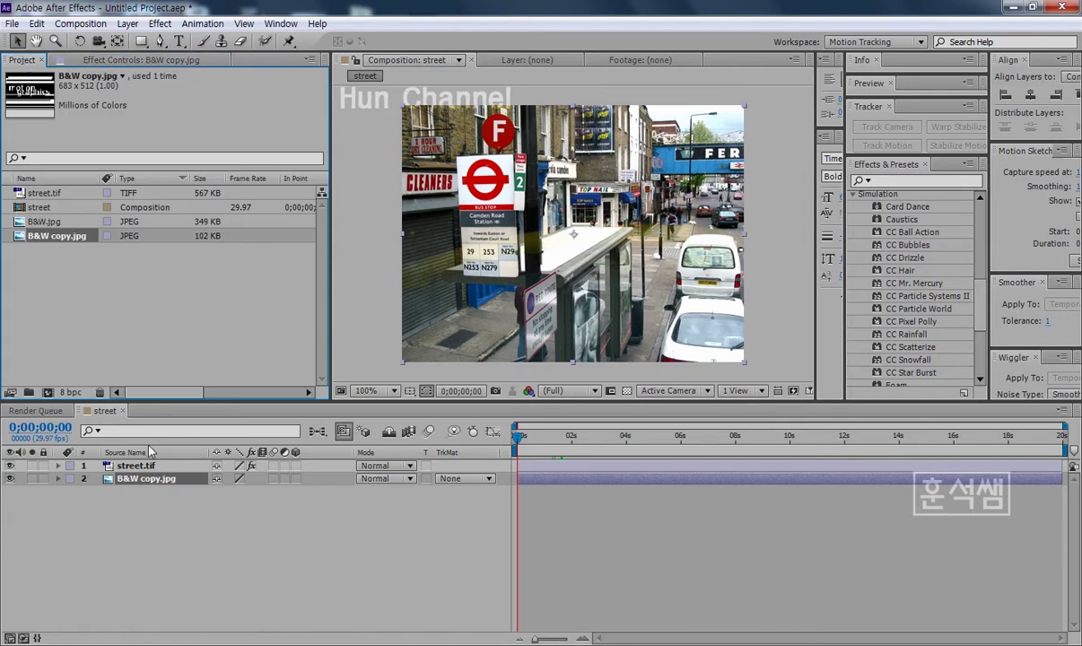
pyautogui.click(139, 466)
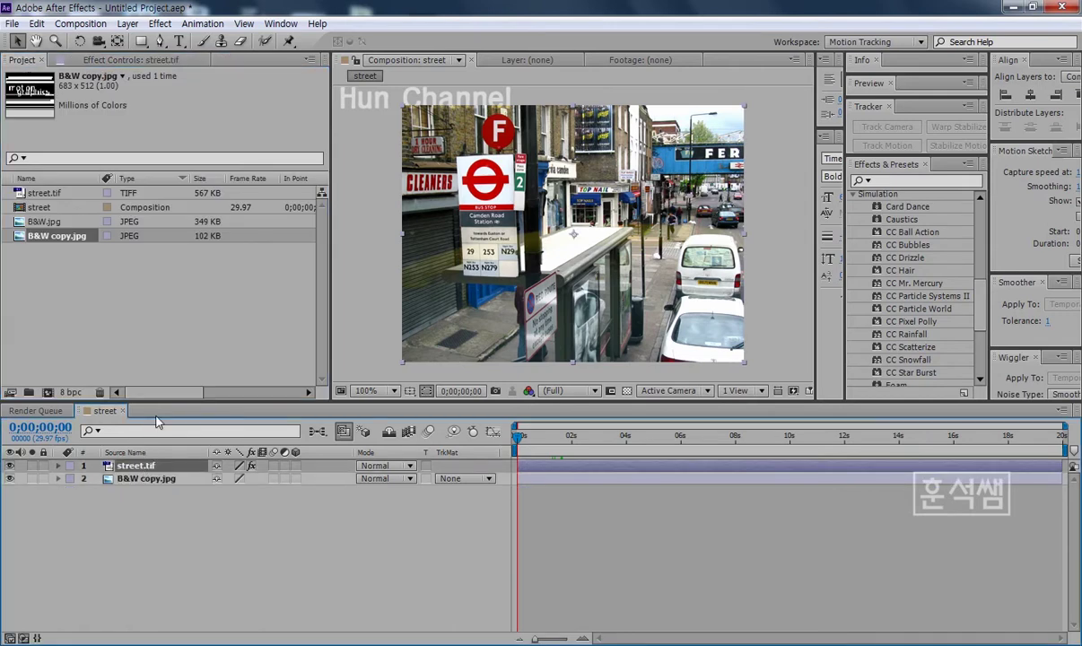
pyautogui.click(133, 61)
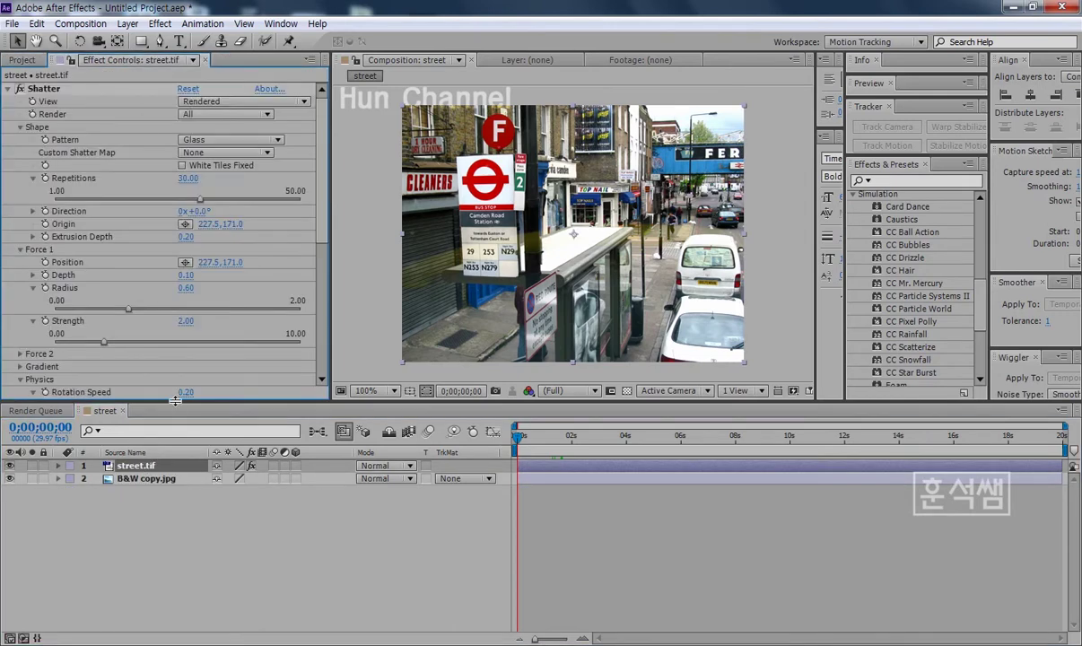
# Set Shatter View to Wireframe + Forces and hide the B&W copy layer.
pyautogui.moveTo(179, 403); pyautogui.dragTo(184, 450)
pyautogui.click(244, 101)
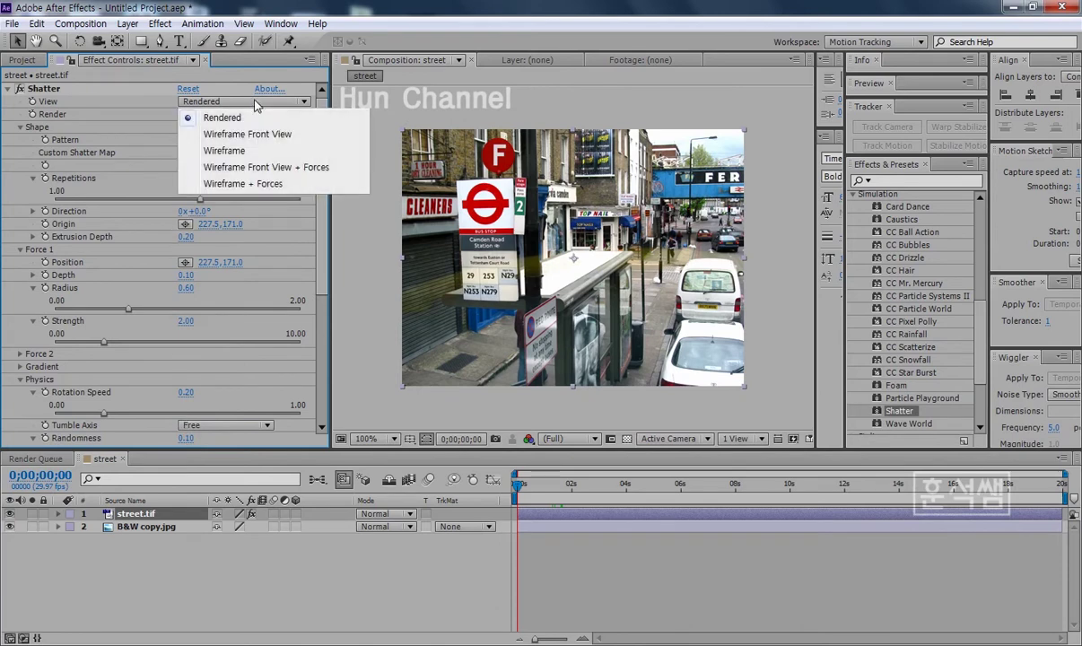
pyautogui.click(252, 184)
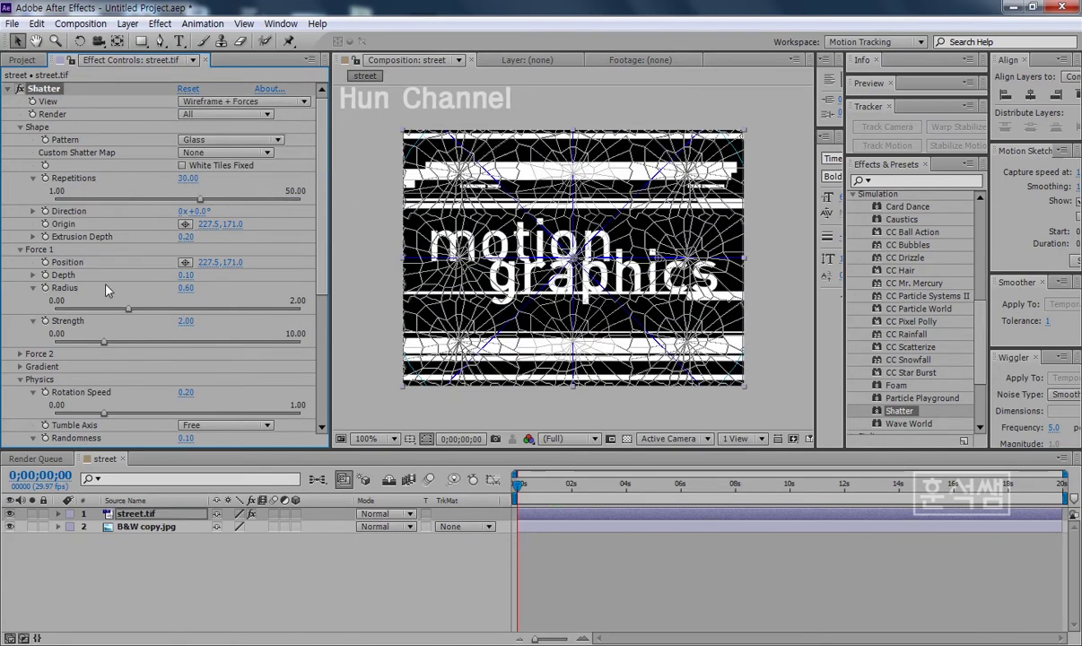
pyautogui.click(10, 528)
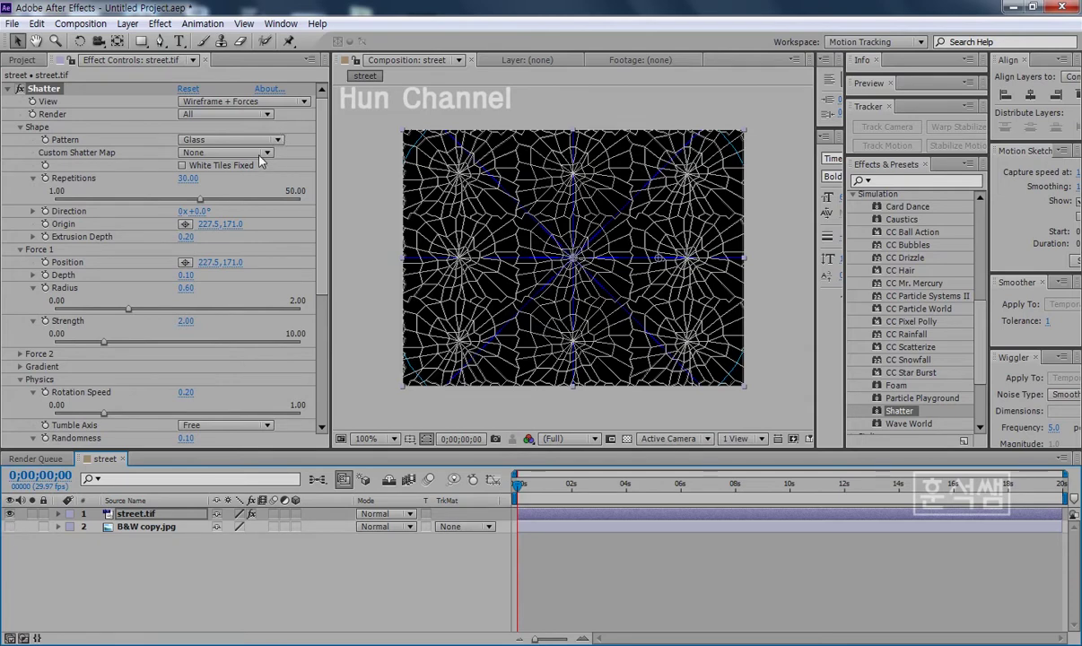
# Shrink the Force 1 Radius from 0.60 to 0.16 and preview the shatter.
pyautogui.click(90, 309)
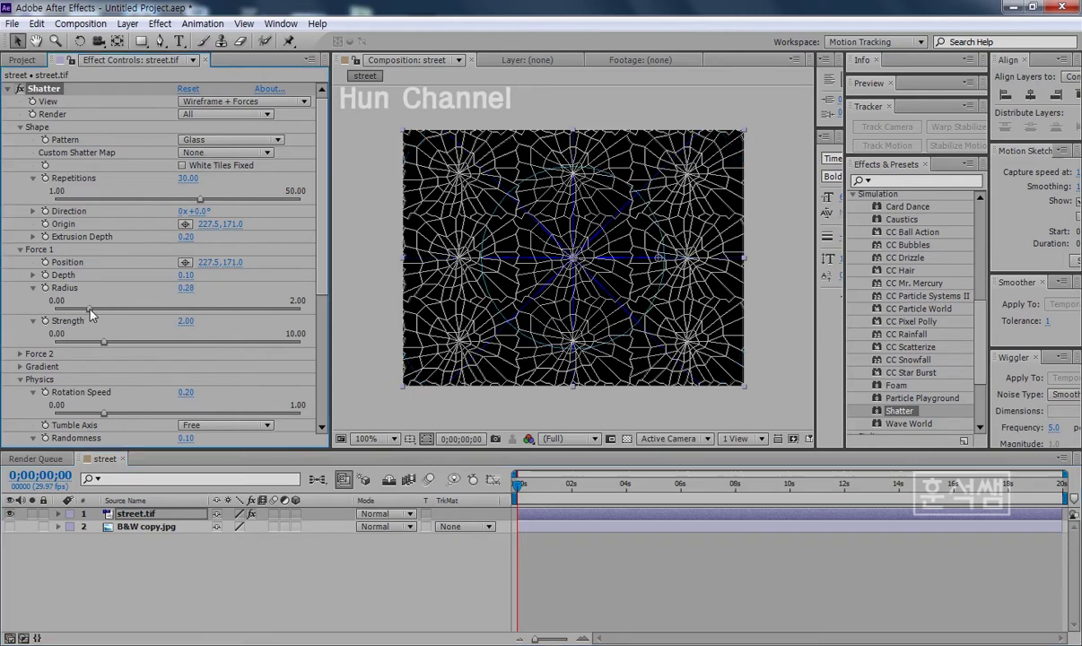
pyautogui.moveTo(86, 310); pyautogui.dragTo(76, 312)
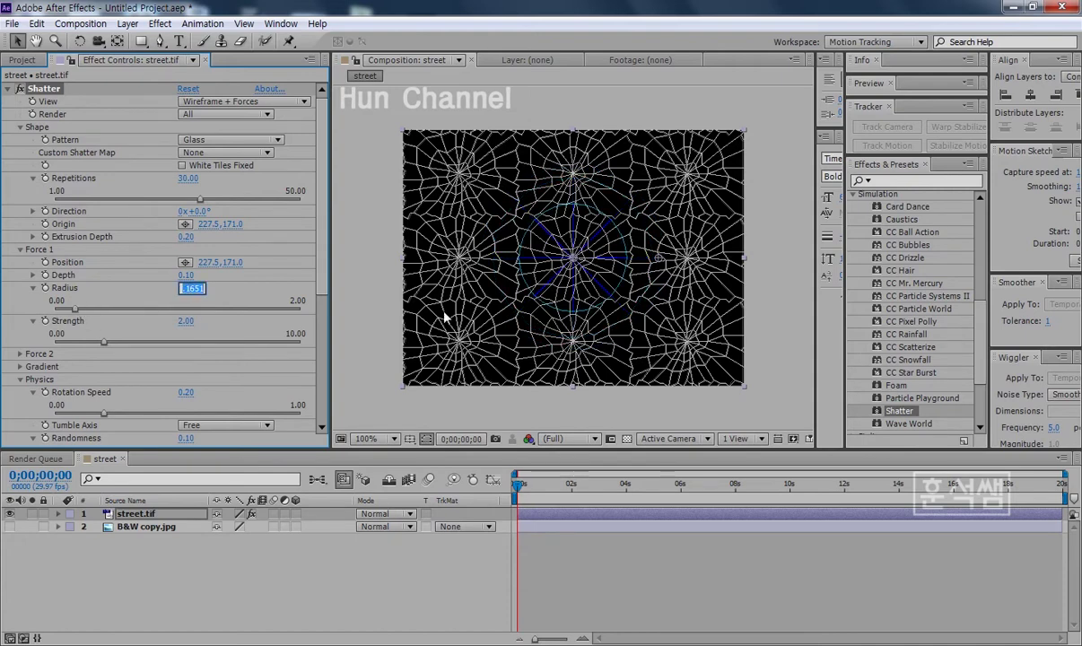
pyautogui.write('0.')
pyautogui.press('Return')
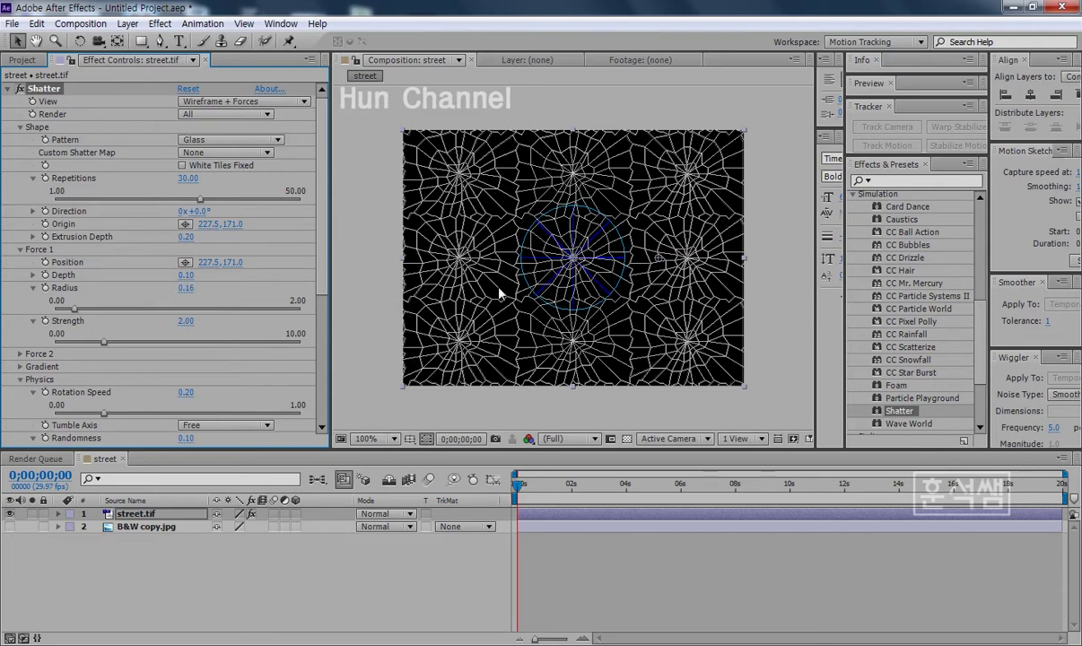
pyautogui.click(188, 287)
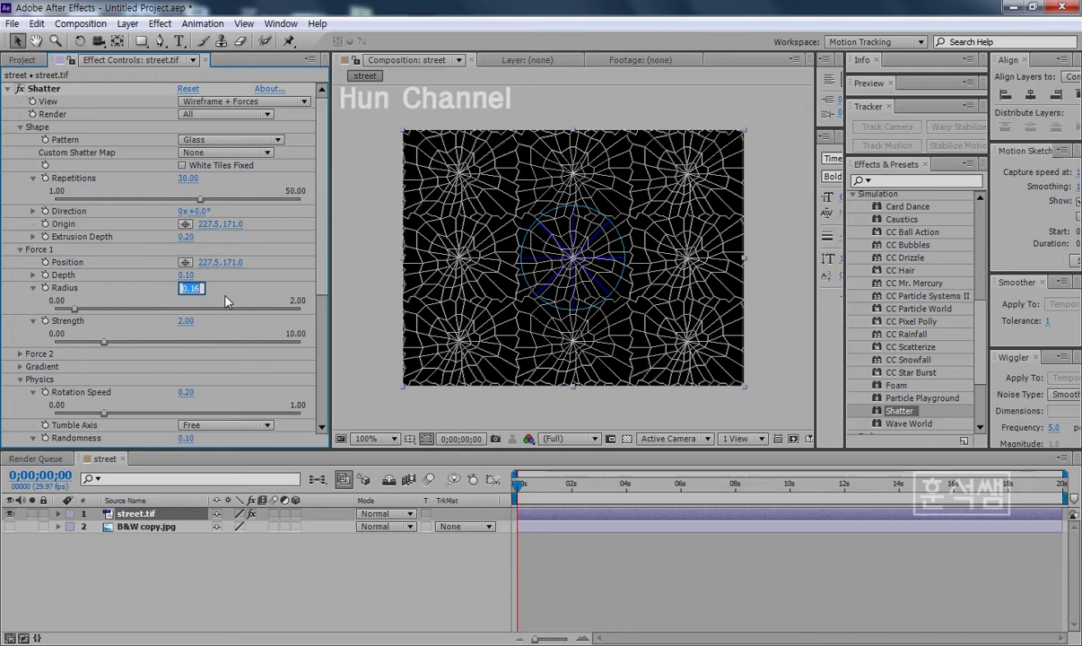
pyautogui.press('Return')
pyautogui.press('KP_0')
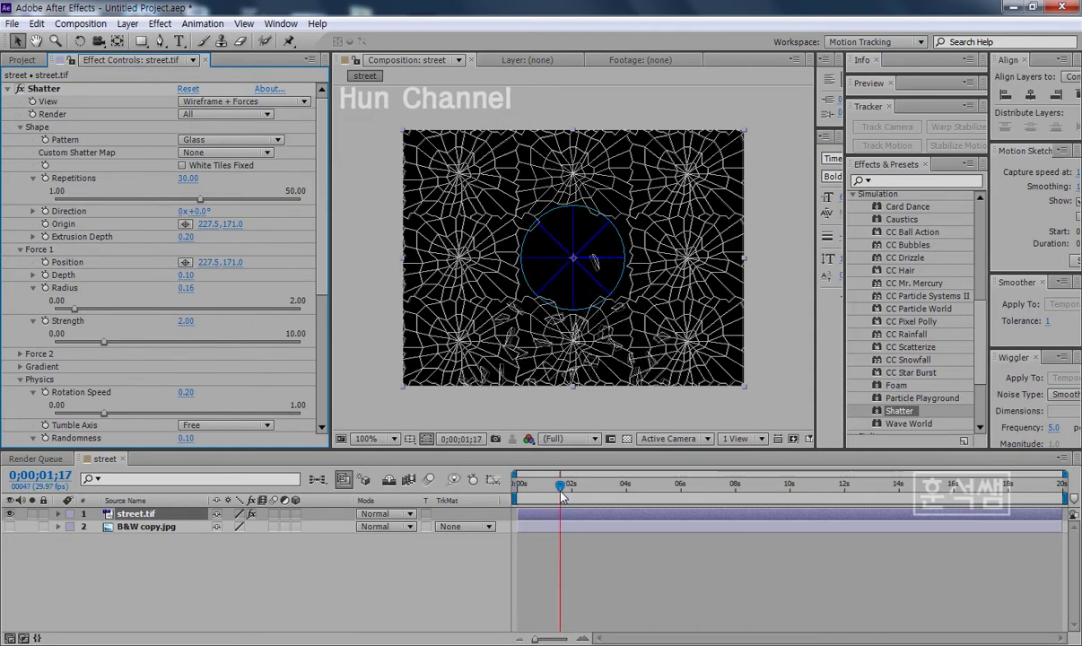
# Move Force 1 Position to -82.5, 171.0 and keyframe it at 0;00;00;00, revealed with U.
pyautogui.click(224, 267)
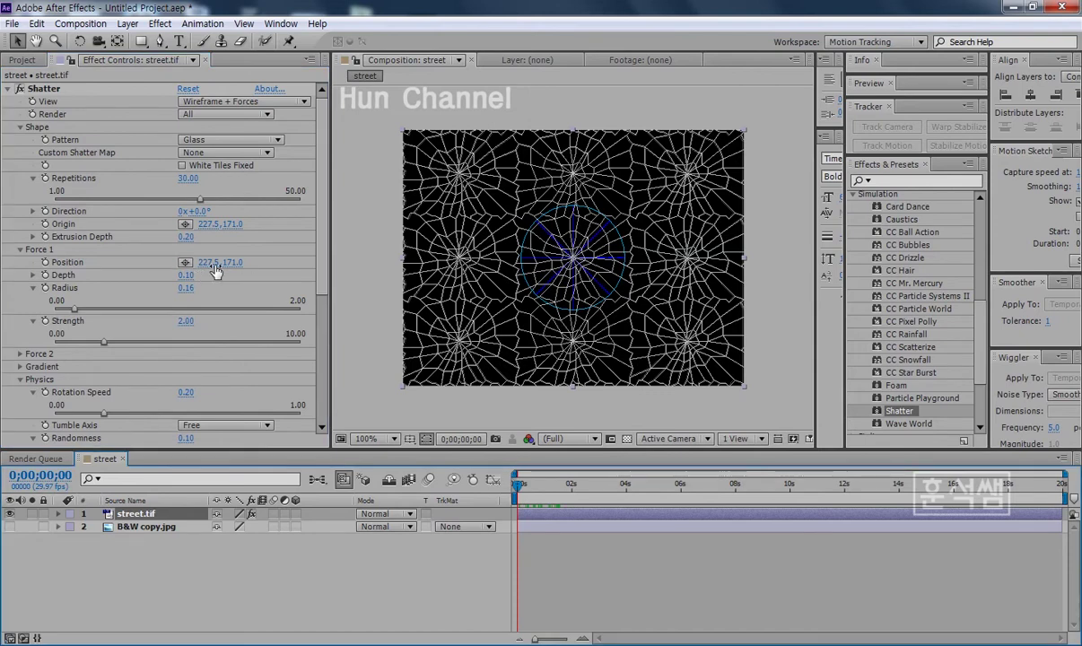
pyautogui.moveTo(206, 262); pyautogui.dragTo(104, 257)
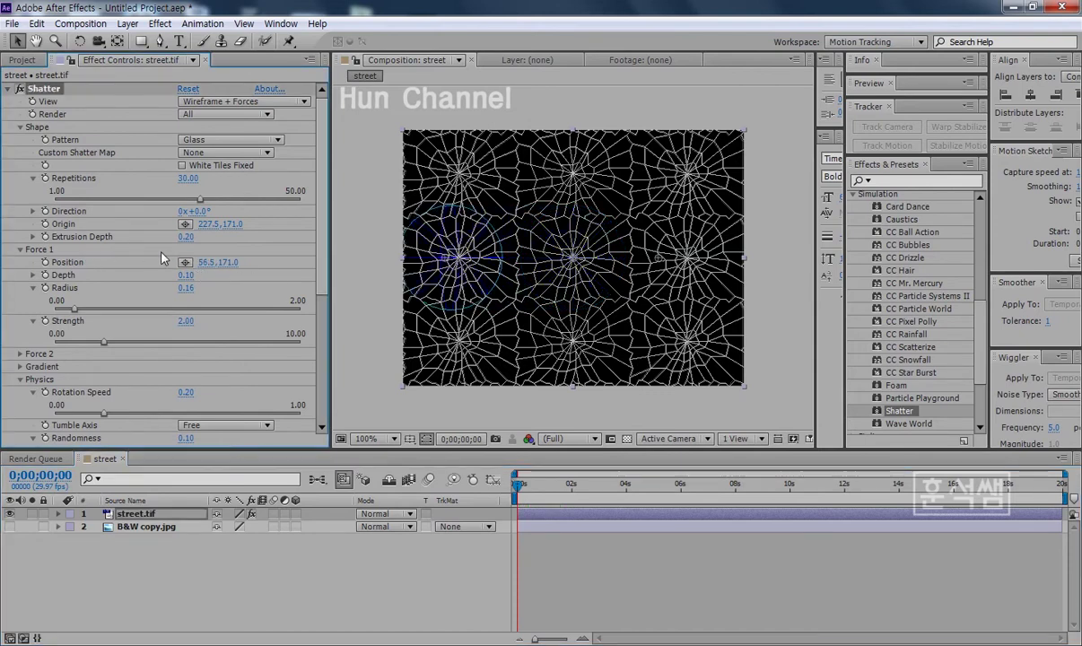
pyautogui.moveTo(207, 262)
pyautogui.mouseDown()
pyautogui.moveTo(102, 250)
pyautogui.moveTo(90, 235)
pyautogui.mouseUp()
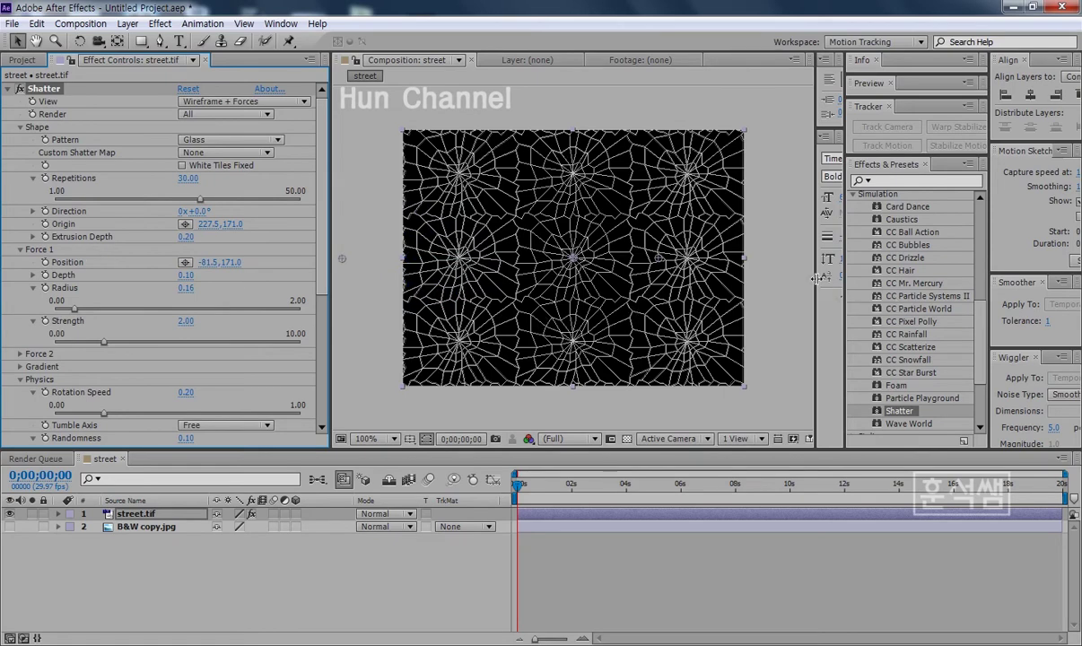
pyautogui.moveTo(816, 269); pyautogui.dragTo(924, 269)
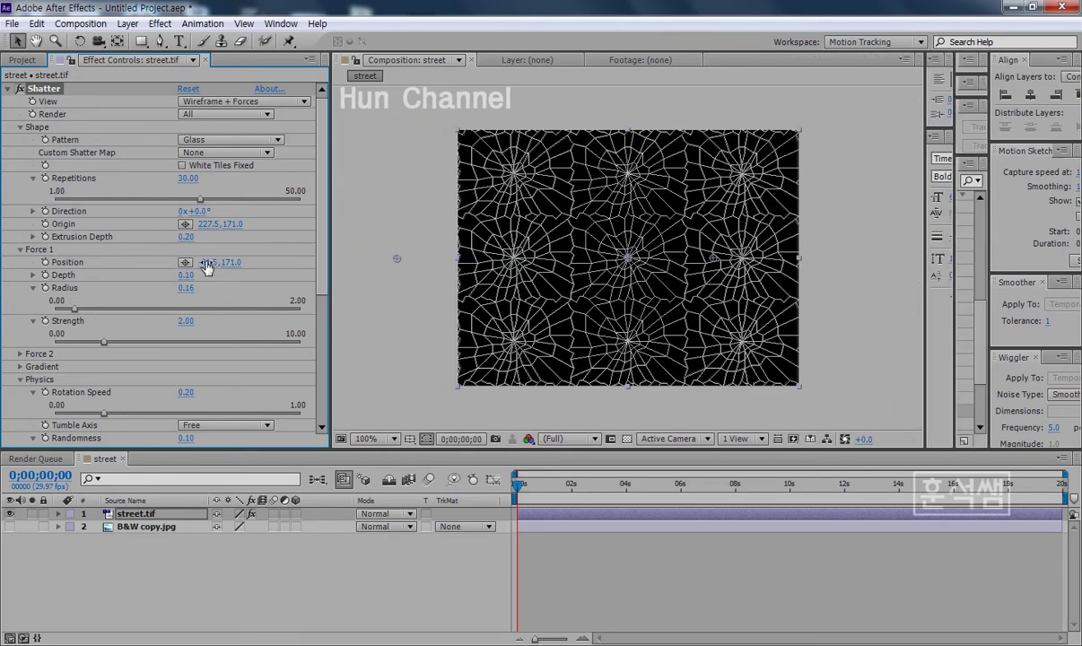
pyautogui.click(185, 262)
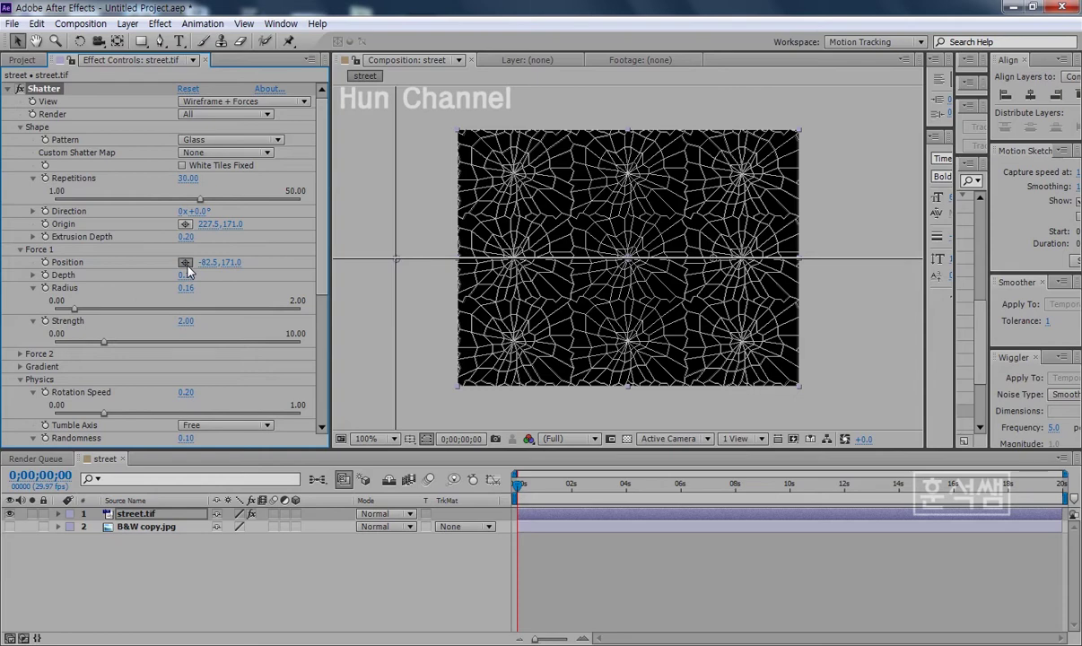
pyautogui.click(45, 262)
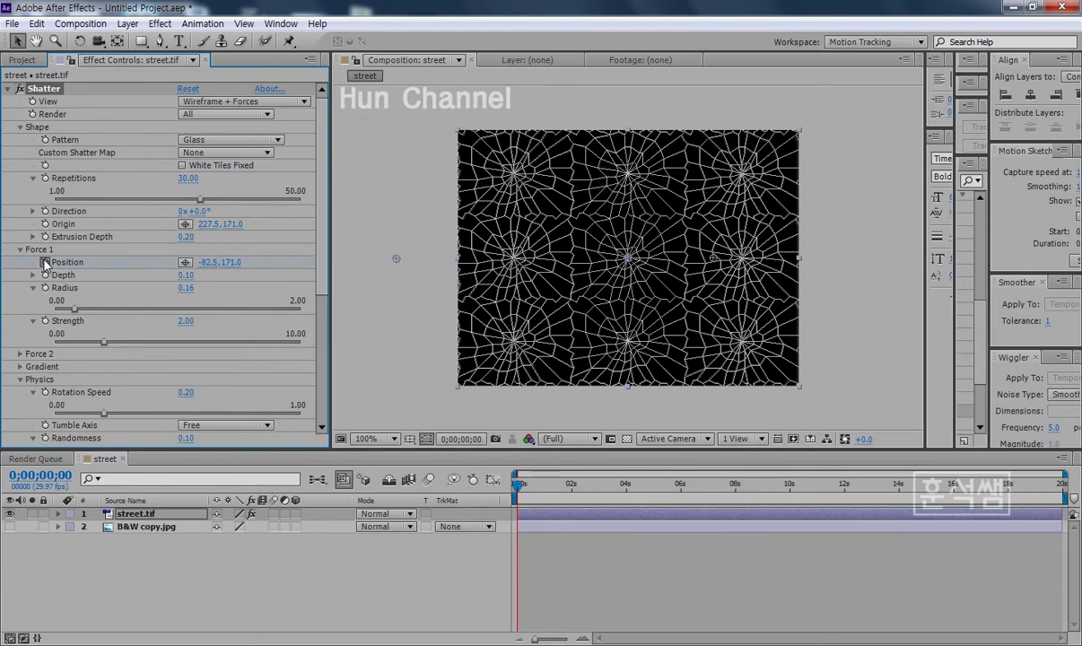
pyautogui.press('u')
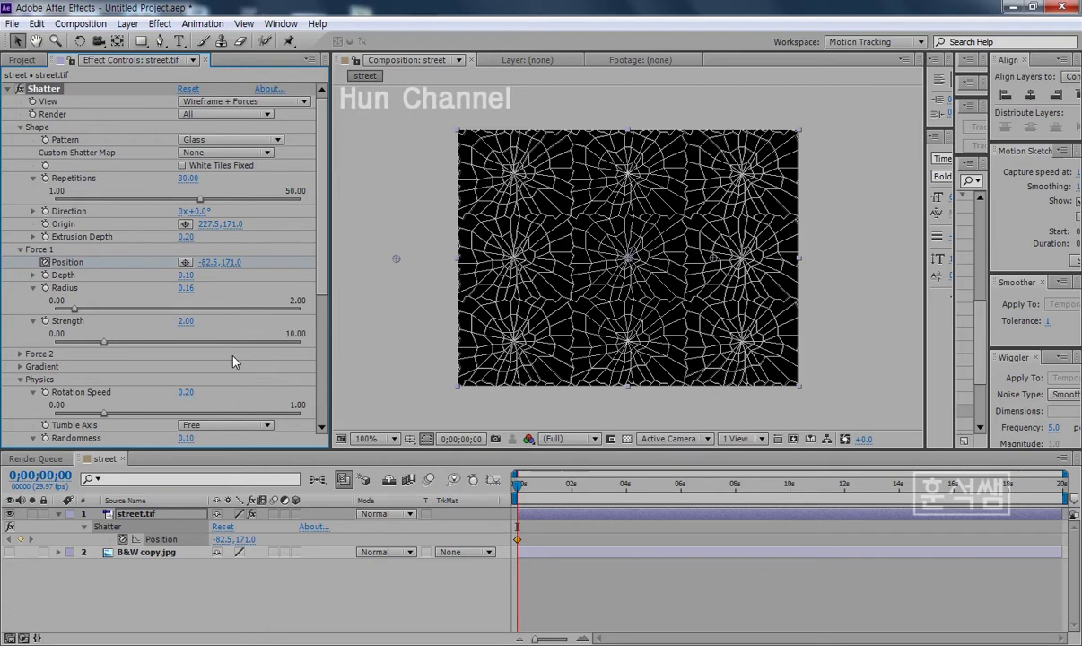
# Go to 0;00;03;00 and drag the Force 1 Position across the frame.
pyautogui.click(40, 474)
pyautogui.write('300')
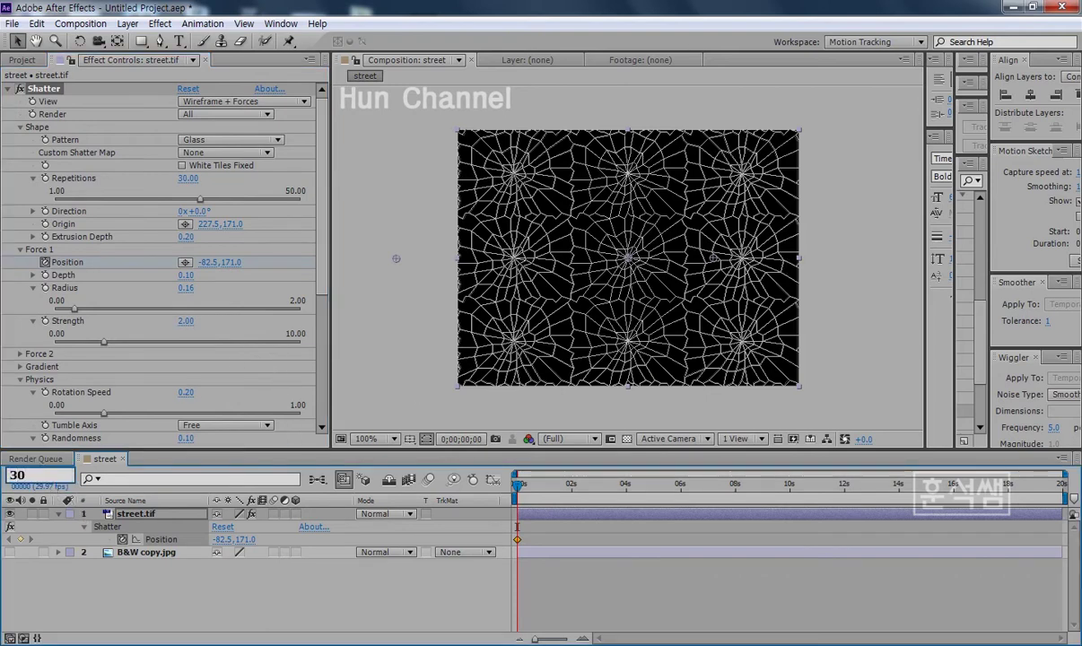
pyautogui.press('Return')
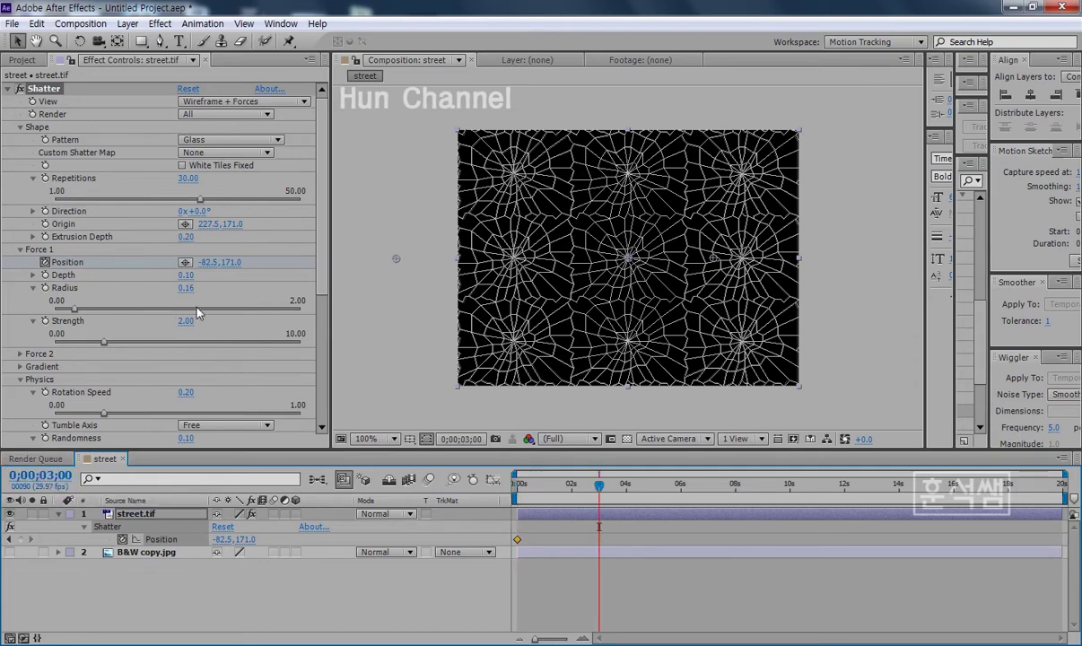
pyautogui.moveTo(204, 262)
pyautogui.mouseDown()
pyautogui.moveTo(407, 262)
pyautogui.moveTo(215, 273)
pyautogui.mouseUp()
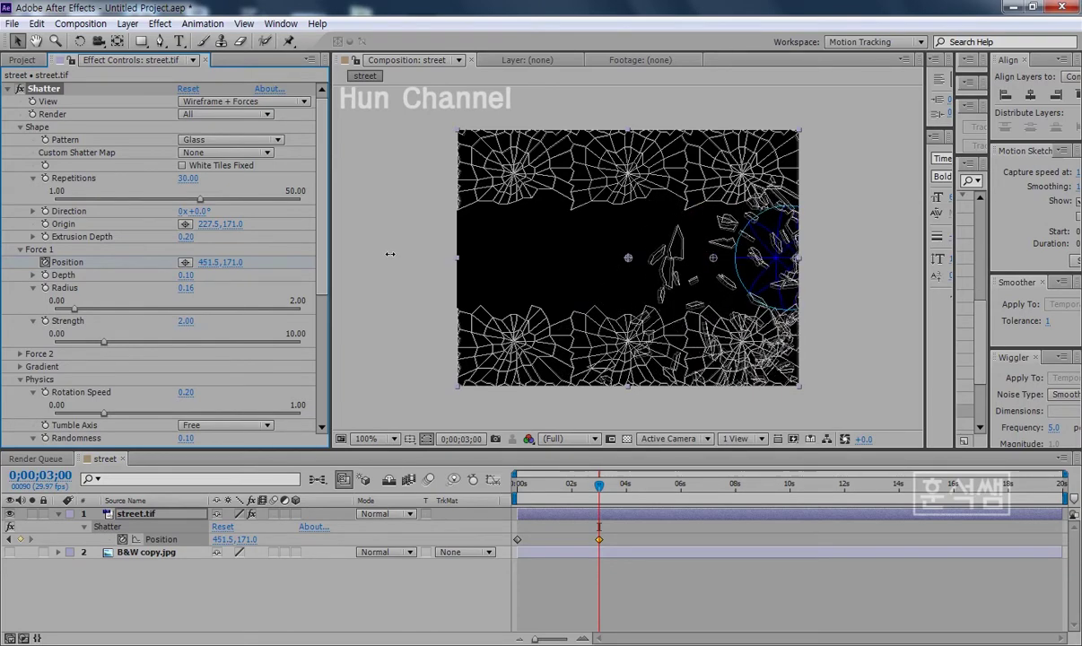
# Set Force 1 Position X to 455 for a 455.0, 171.0 keyframe, then try the point control.
pyautogui.click(213, 265)
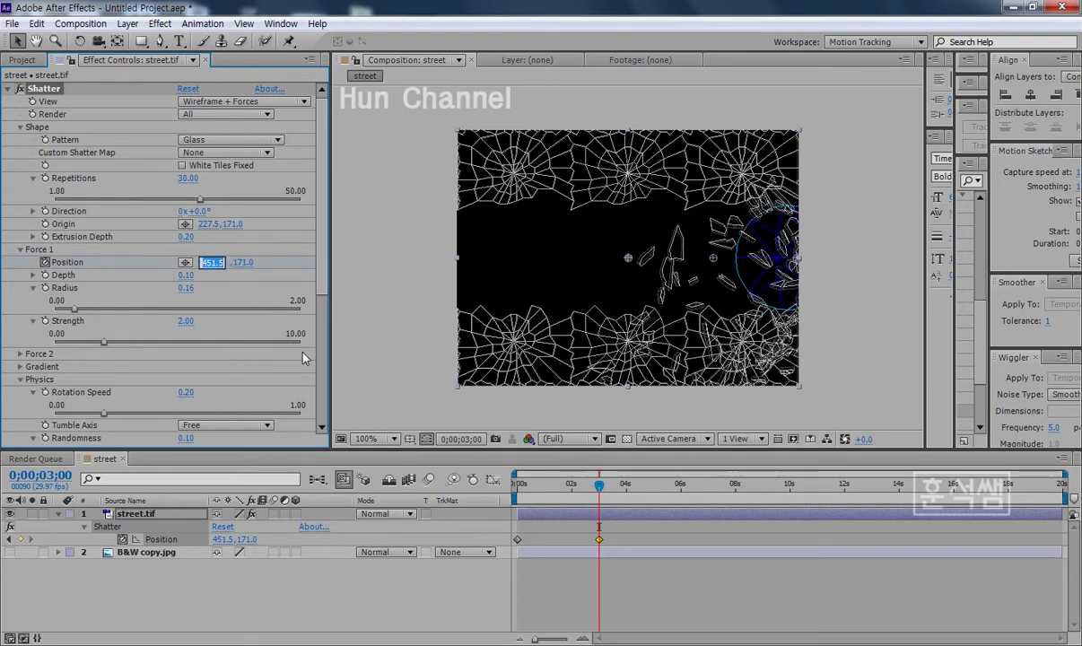
pyautogui.write('452')
pyautogui.press('Return')
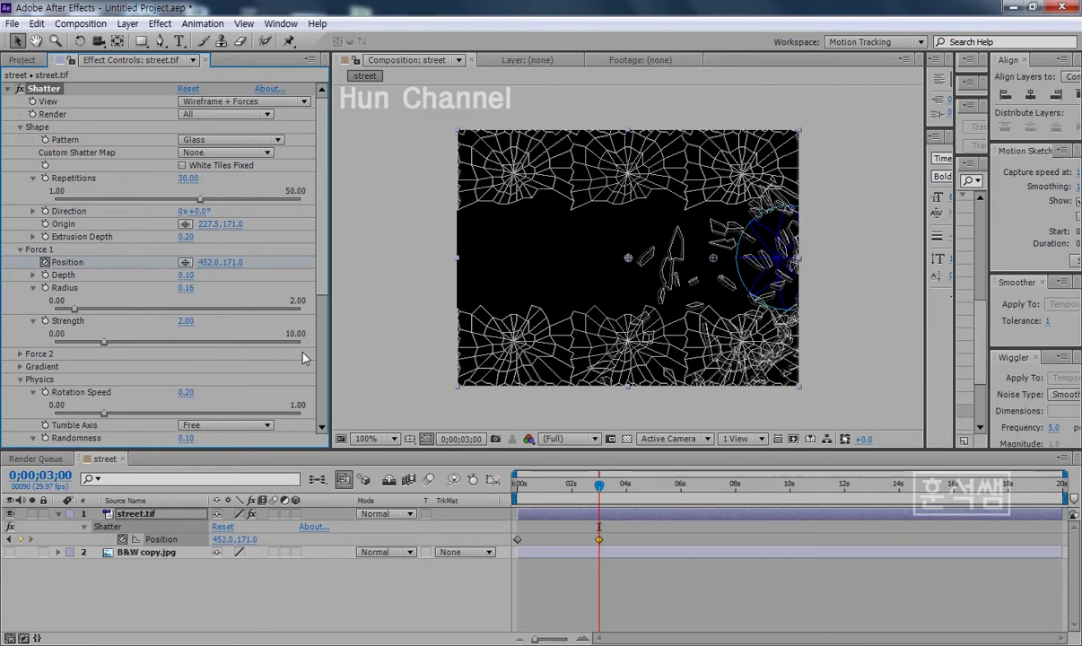
pyautogui.click(209, 262)
pyautogui.write('455')
pyautogui.press('Return')
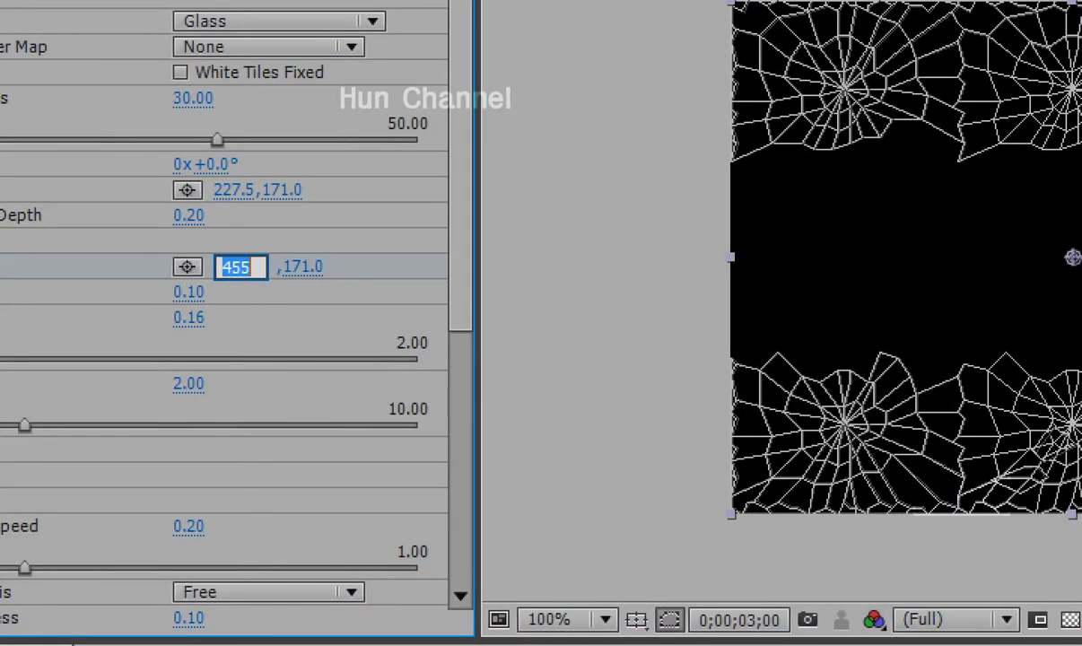
pyautogui.press('Return')
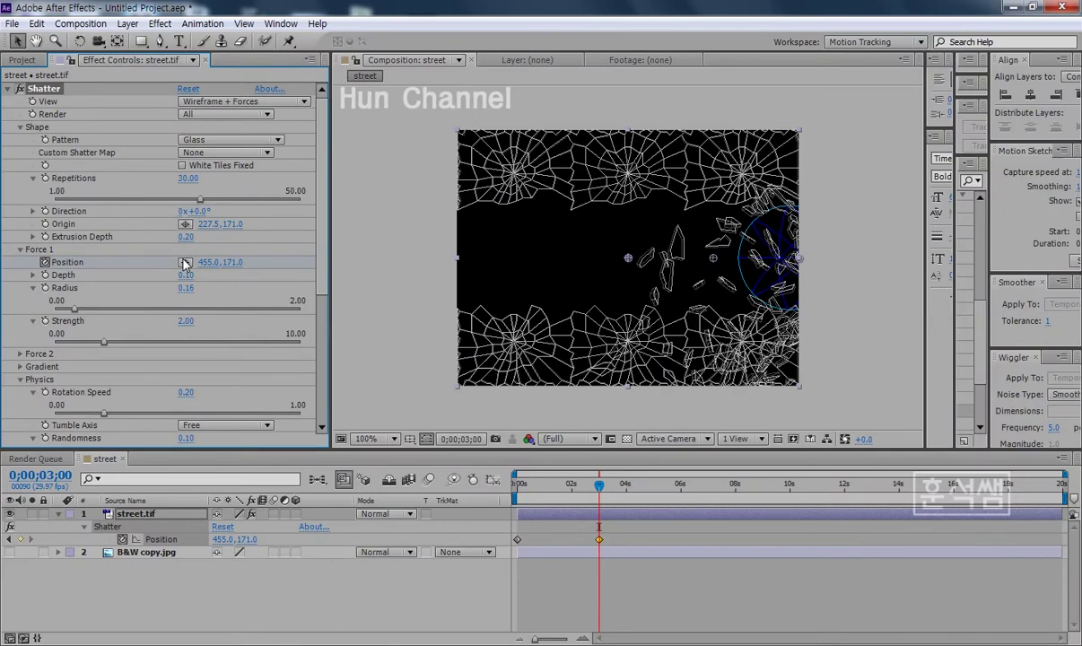
pyautogui.click(184, 262)
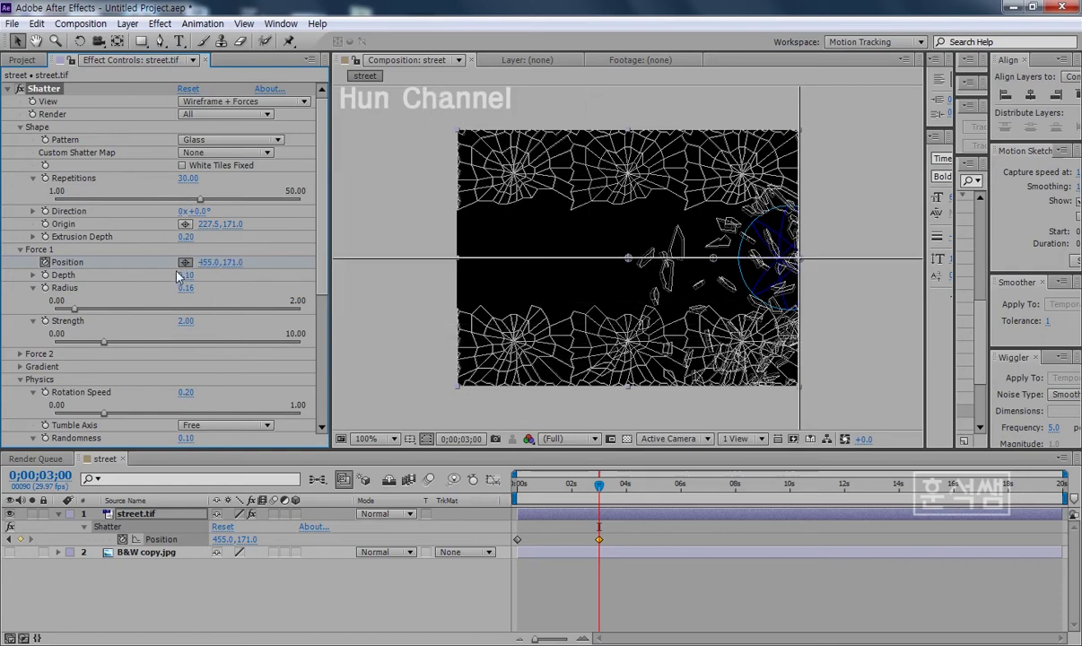
# Preview the shatter sweep from the start and stop it mid-sweep.
pyautogui.press('Home')
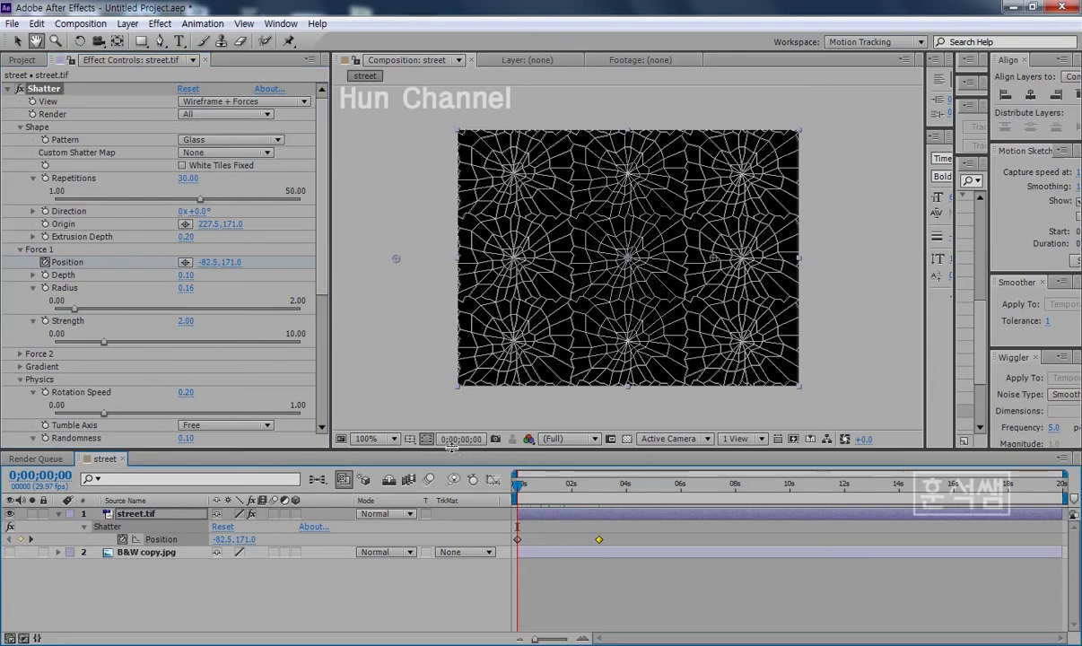
pyautogui.press('space')
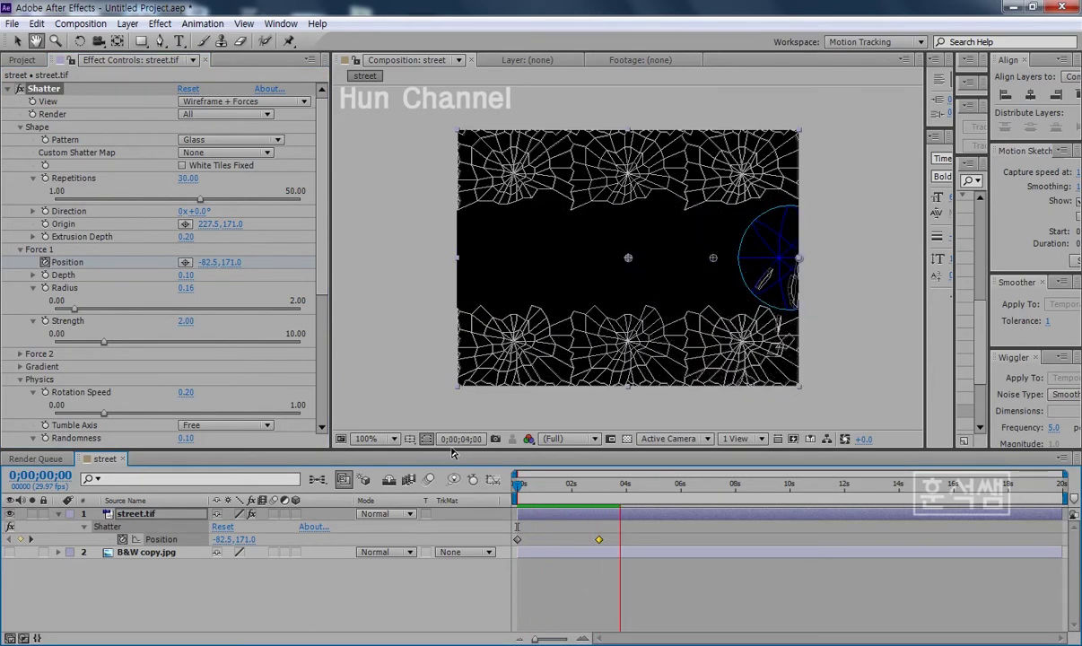
pyautogui.press('space')
pyautogui.press('Home')
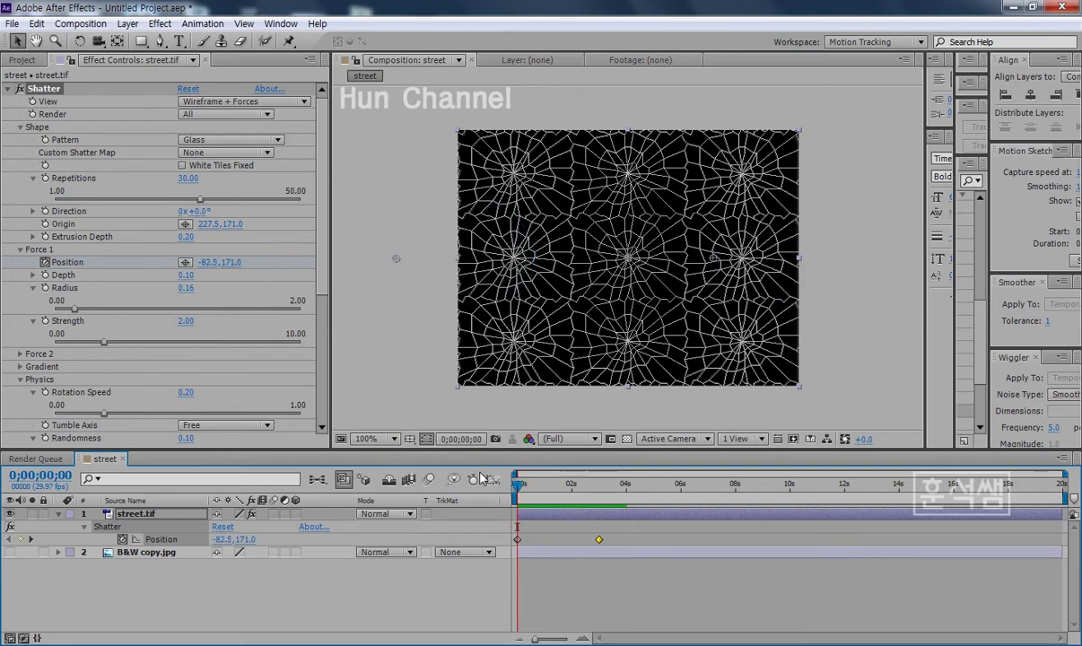
pyautogui.press('space')
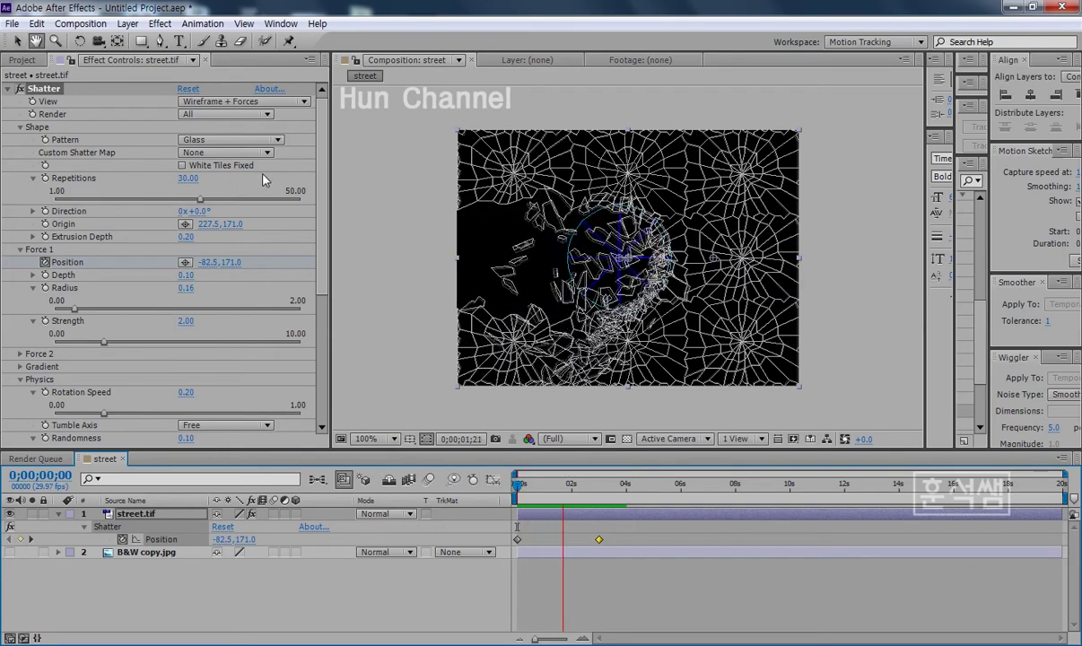
pyautogui.press('space')
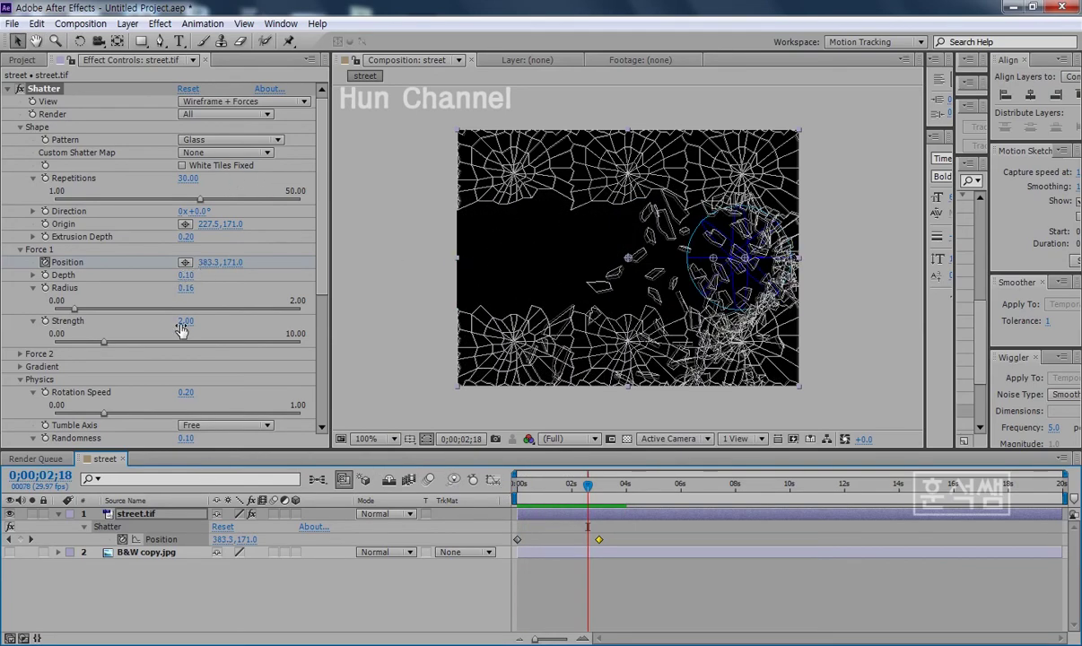
# Raise Shatter's Force 1 Strength from 2.00 to 5.00 and preview the wider sweep.
pyautogui.click(182, 323)
pyautogui.write('5')
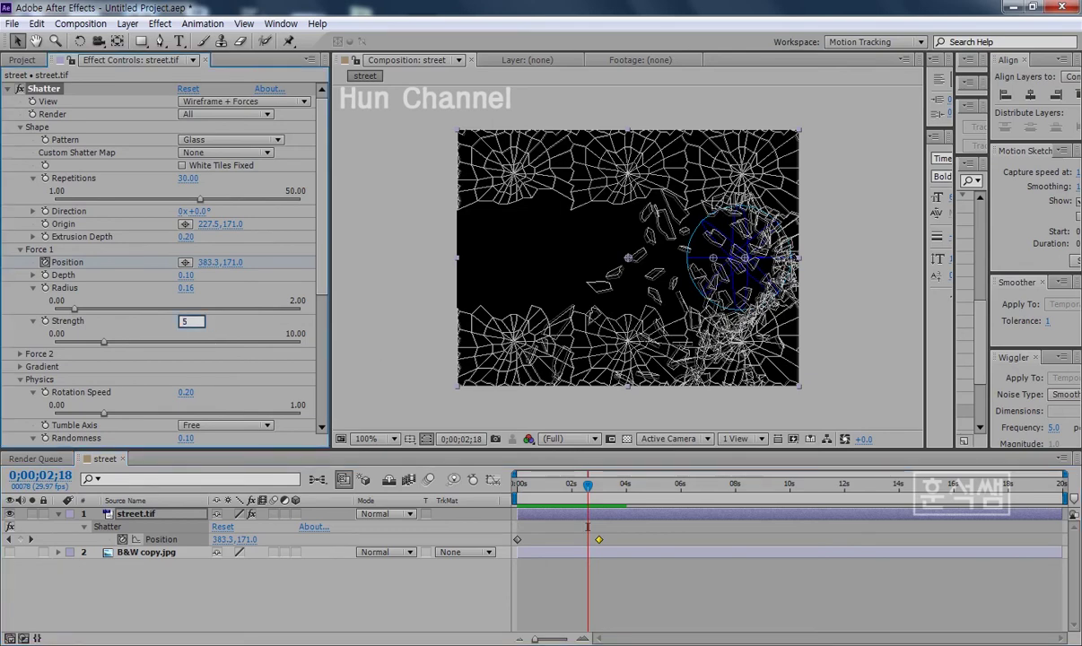
pyautogui.press('Return')
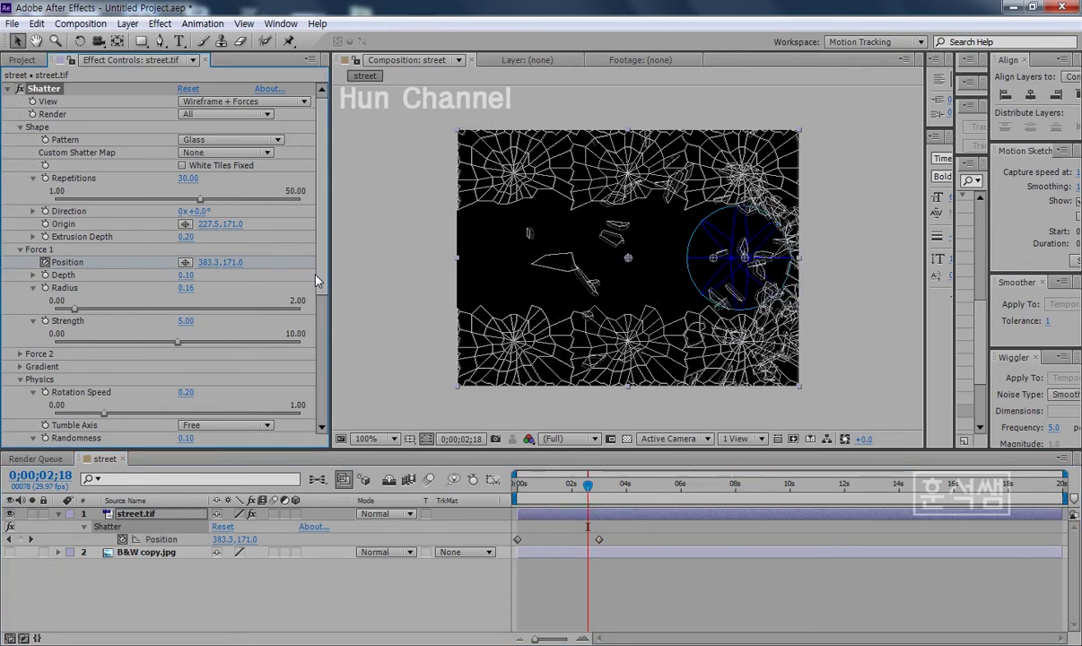
pyautogui.scroll(-2, 314, 281)
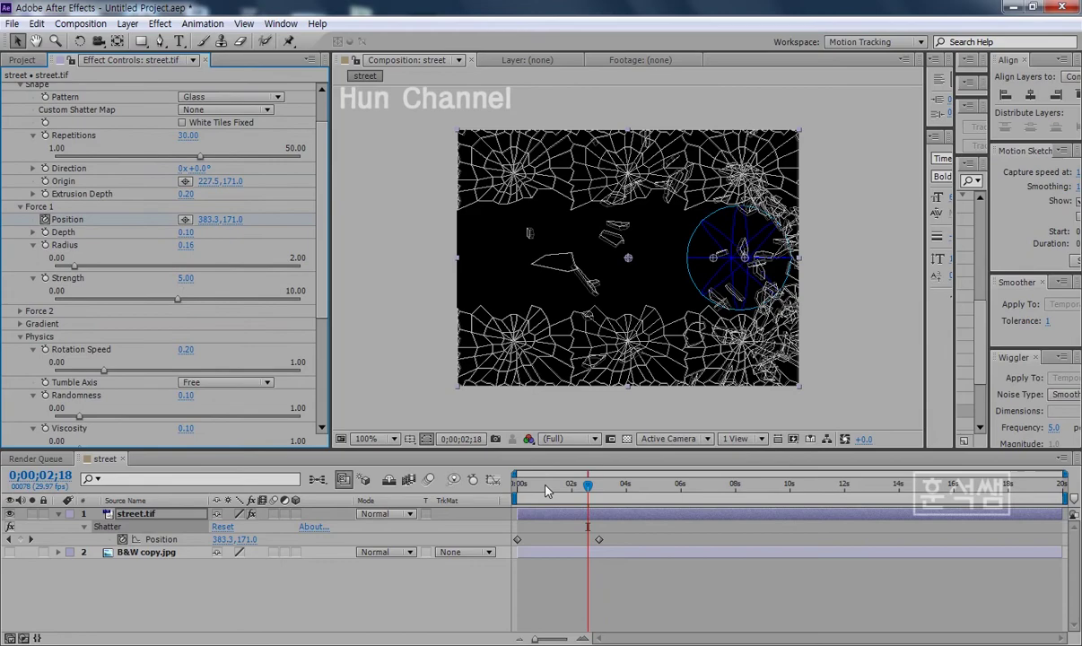
pyautogui.moveTo(544, 483); pyautogui.dragTo(446, 479)
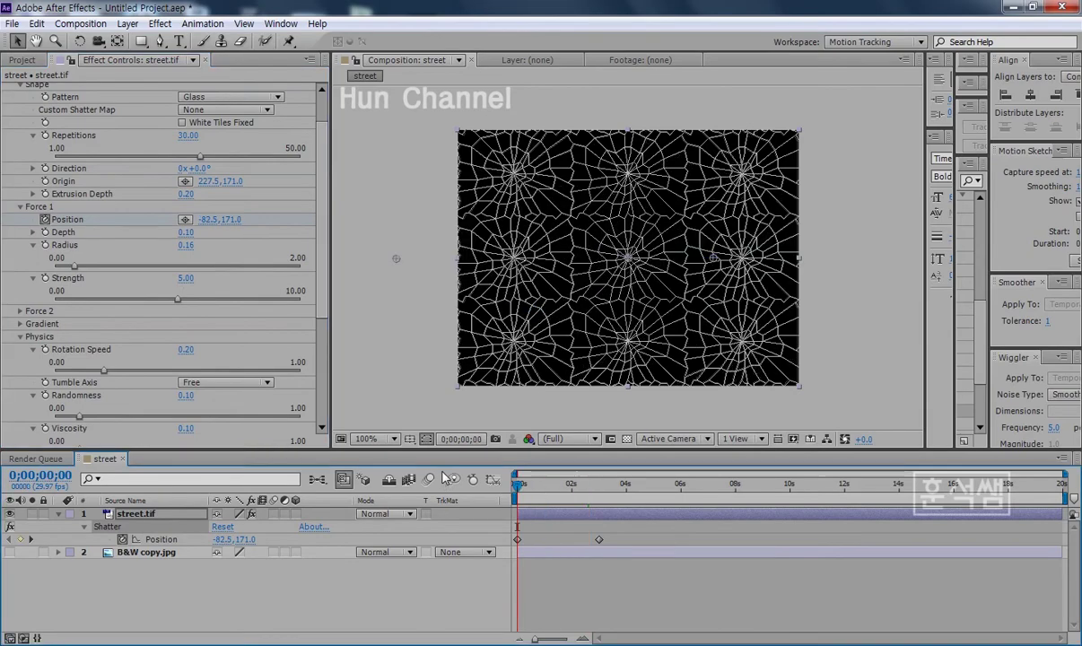
pyautogui.press('space')
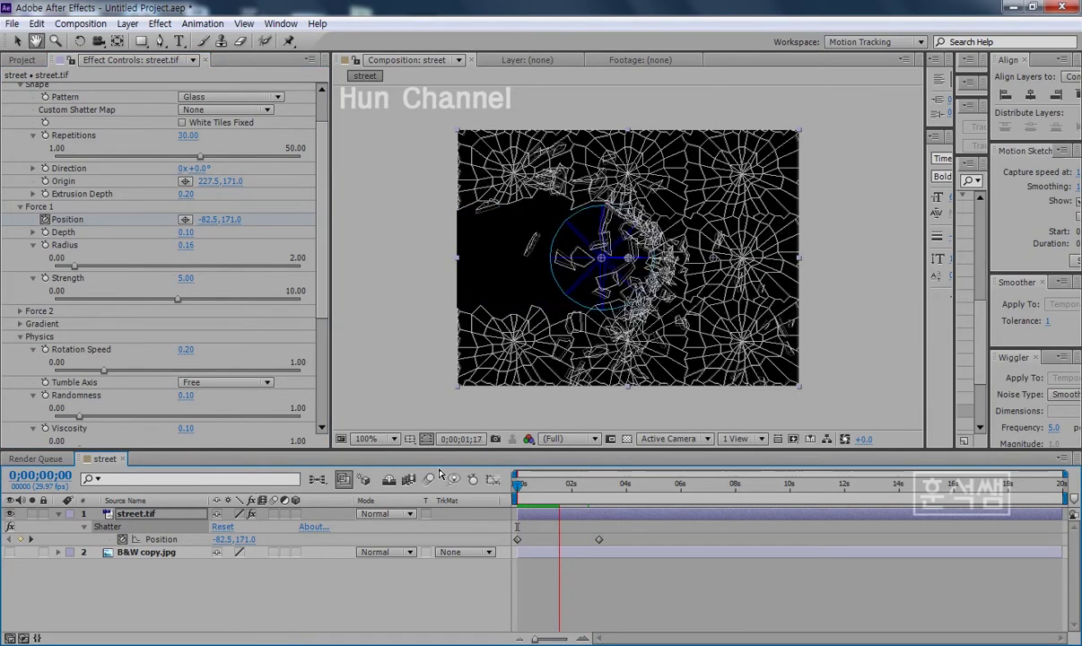
pyautogui.press('space')
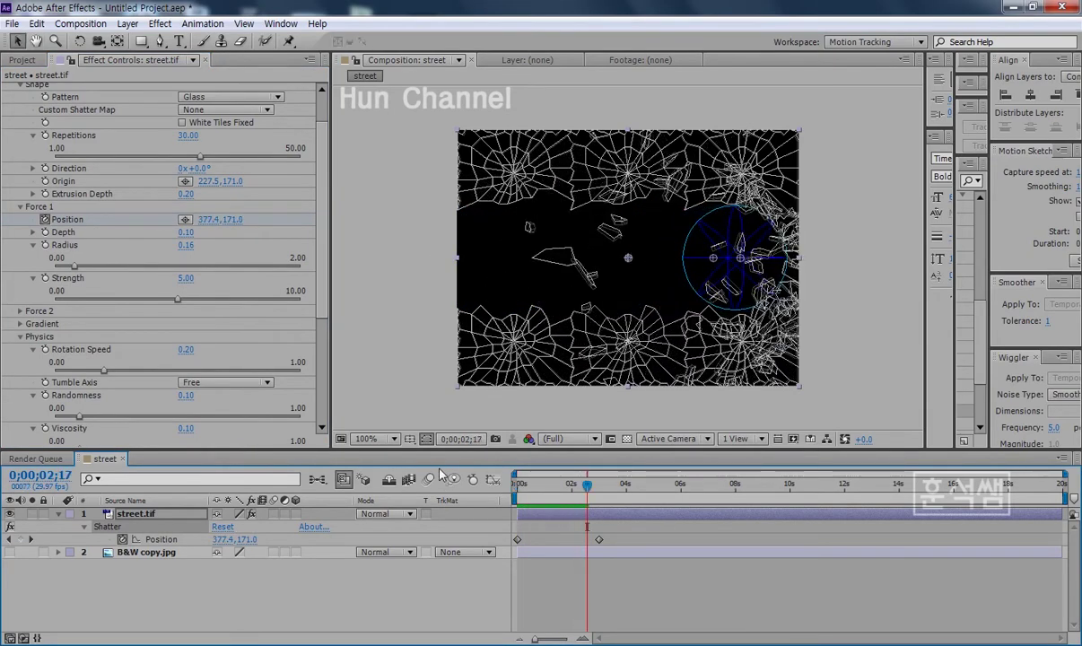
# Set Shatter Repetitions to 42.00 and preview the denser crack grid from the start.
pyautogui.scroll(2, 314, 269)
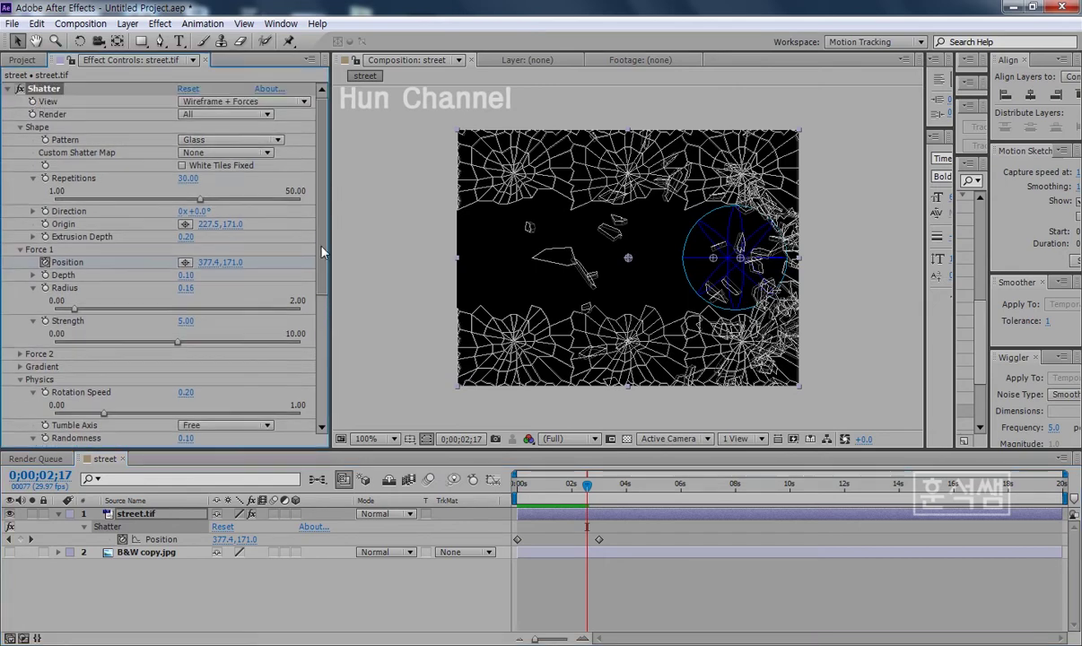
pyautogui.click(262, 201)
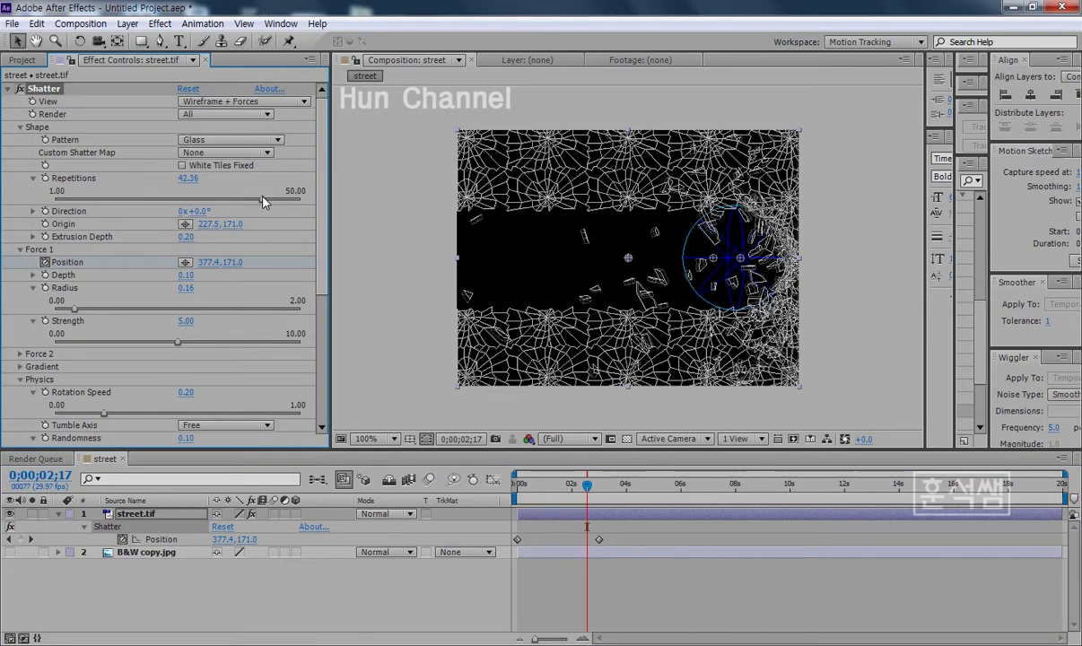
pyautogui.click(187, 178)
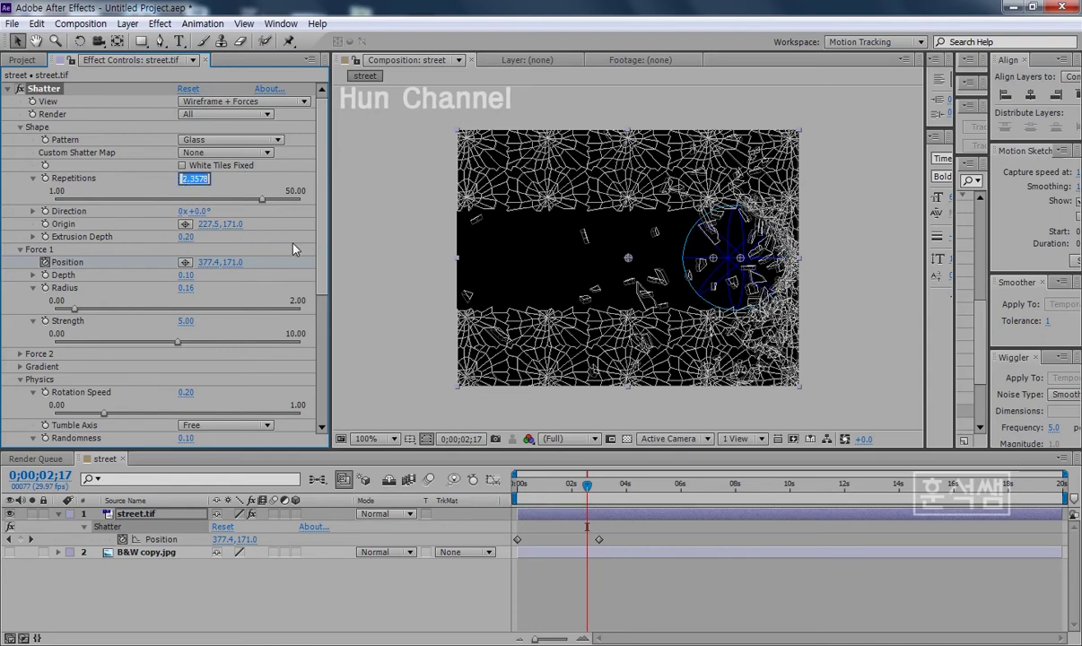
pyautogui.write('42')
pyautogui.press('Return')
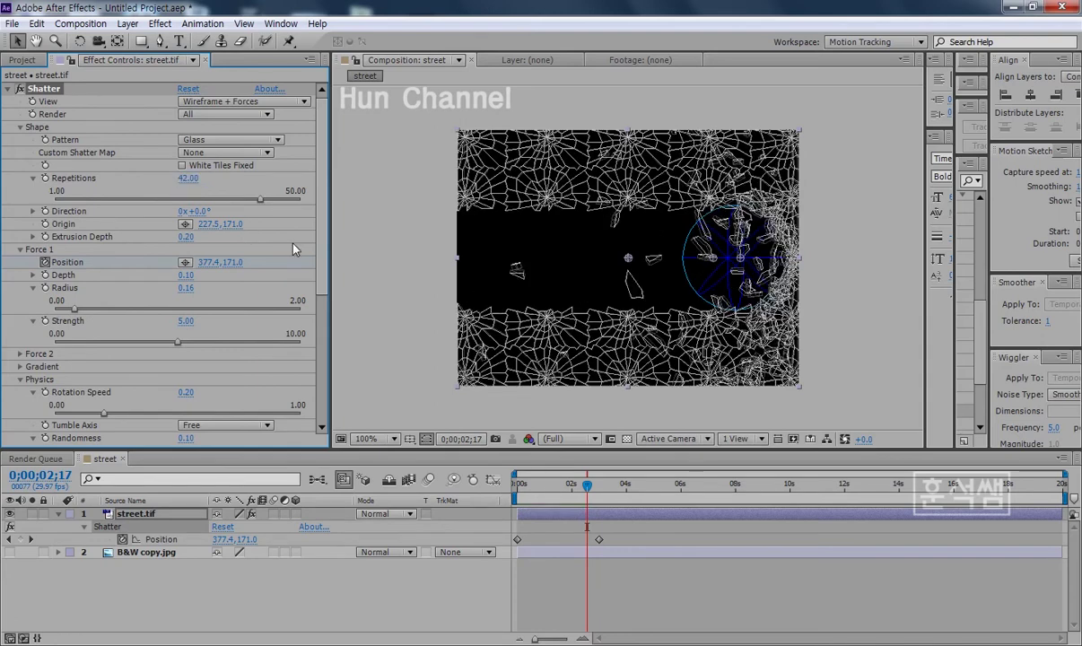
pyautogui.click(187, 178)
pyautogui.press('Return')
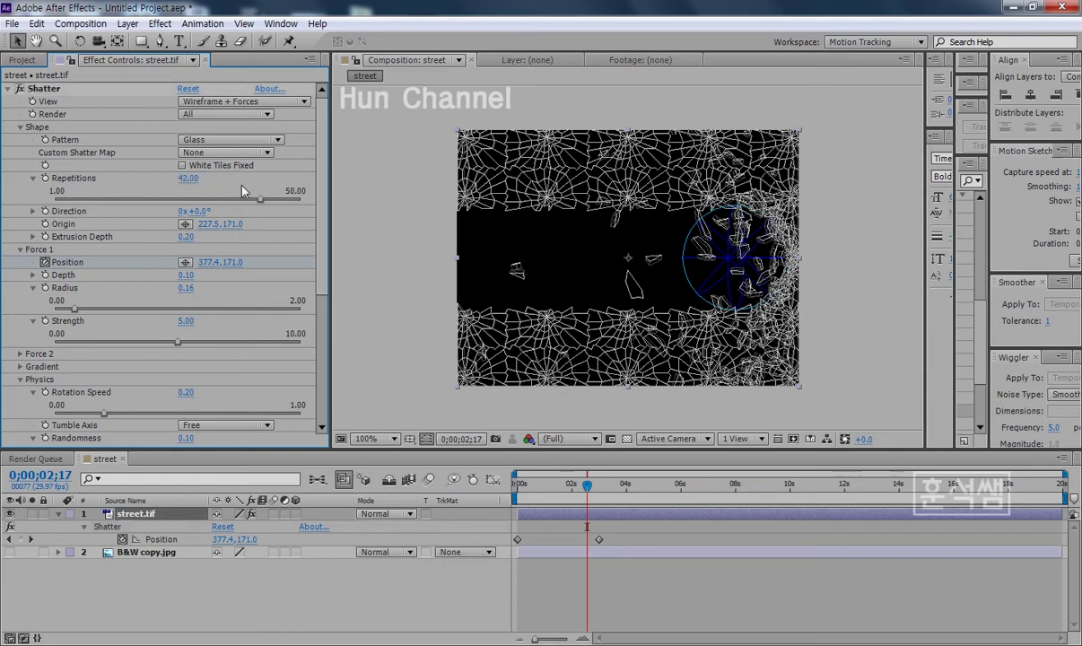
pyautogui.press('Home')
pyautogui.press('space')
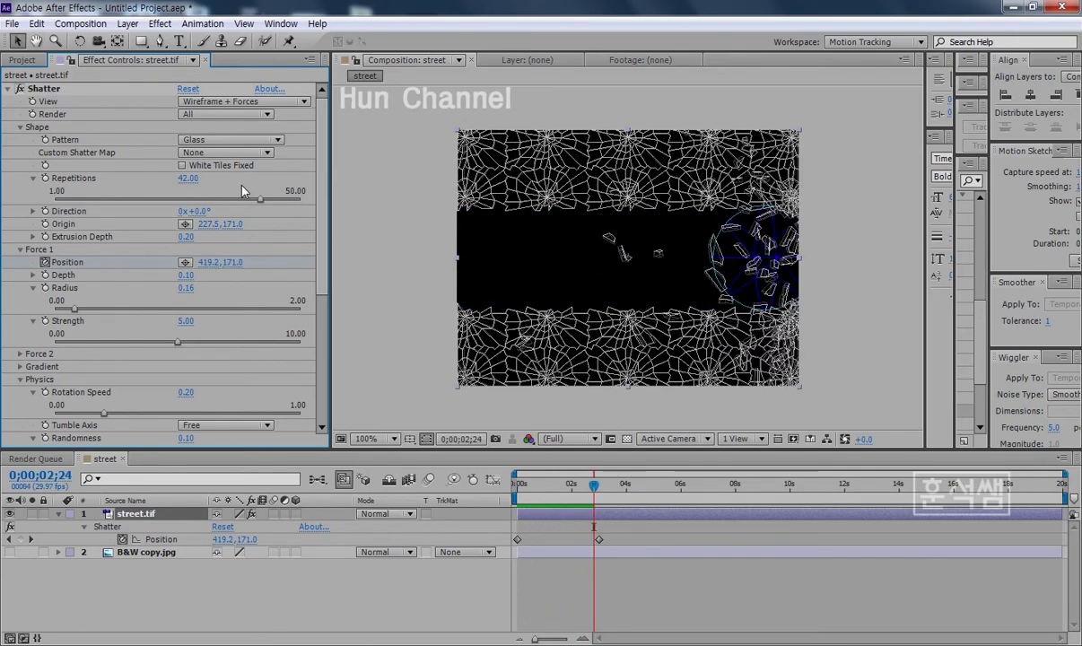
# Switch Shatter View to Rendered and preview the street photo breaking apart.
pyautogui.click(265, 102)
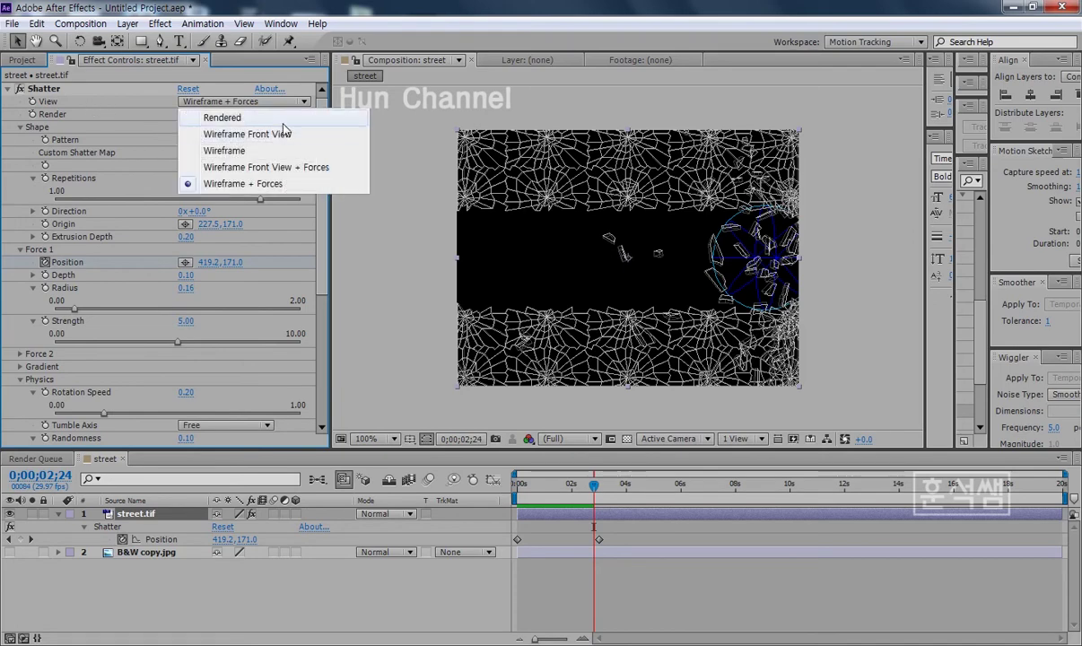
pyautogui.click(283, 117)
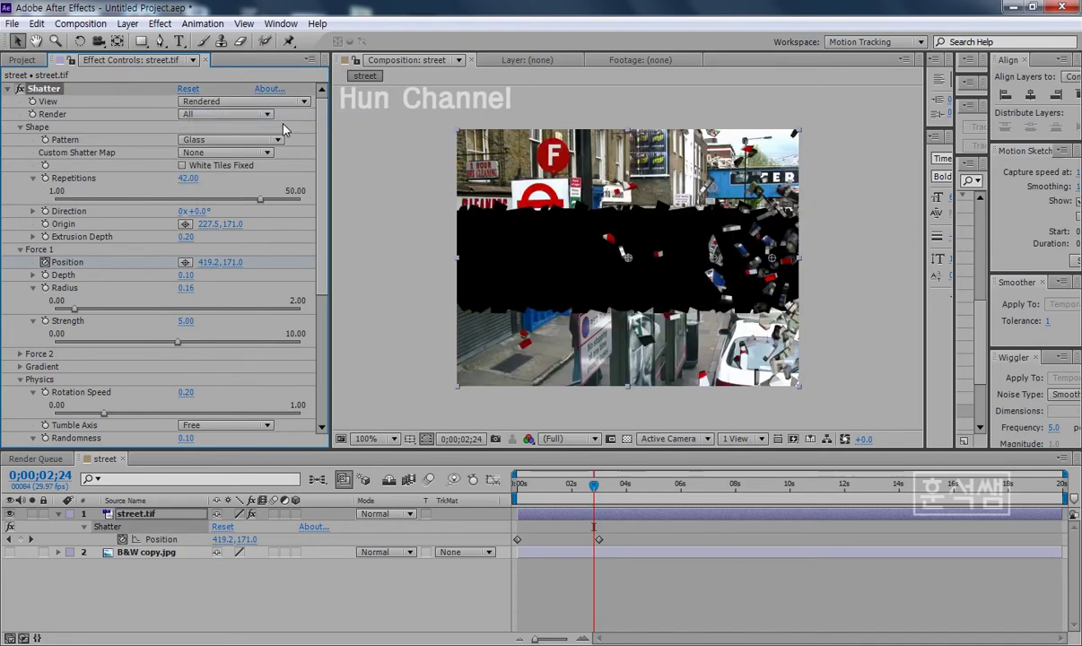
pyautogui.press('space')
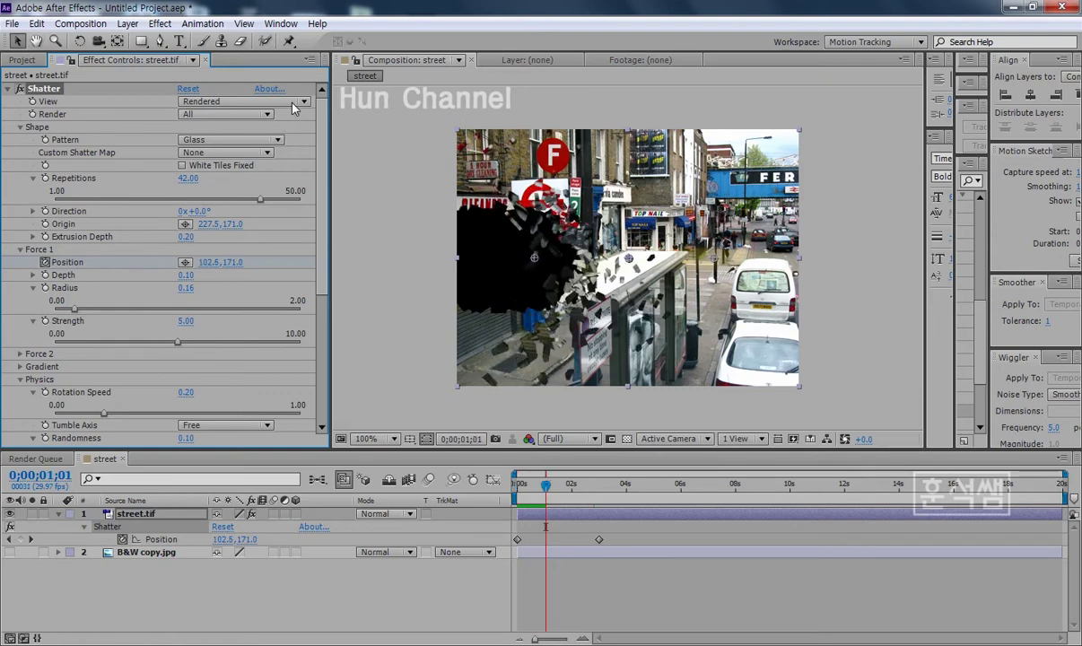
# Try the Wireframe + Forces view, reopen the View choices, and make the timeline area taller.
pyautogui.click(278, 103)
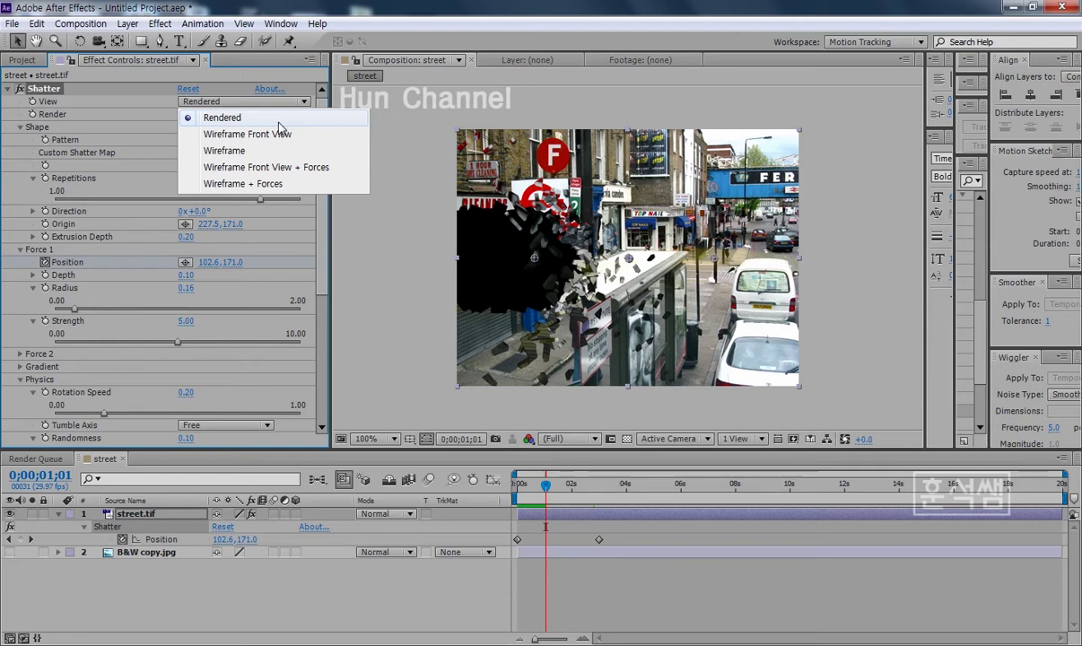
pyautogui.click(264, 183)
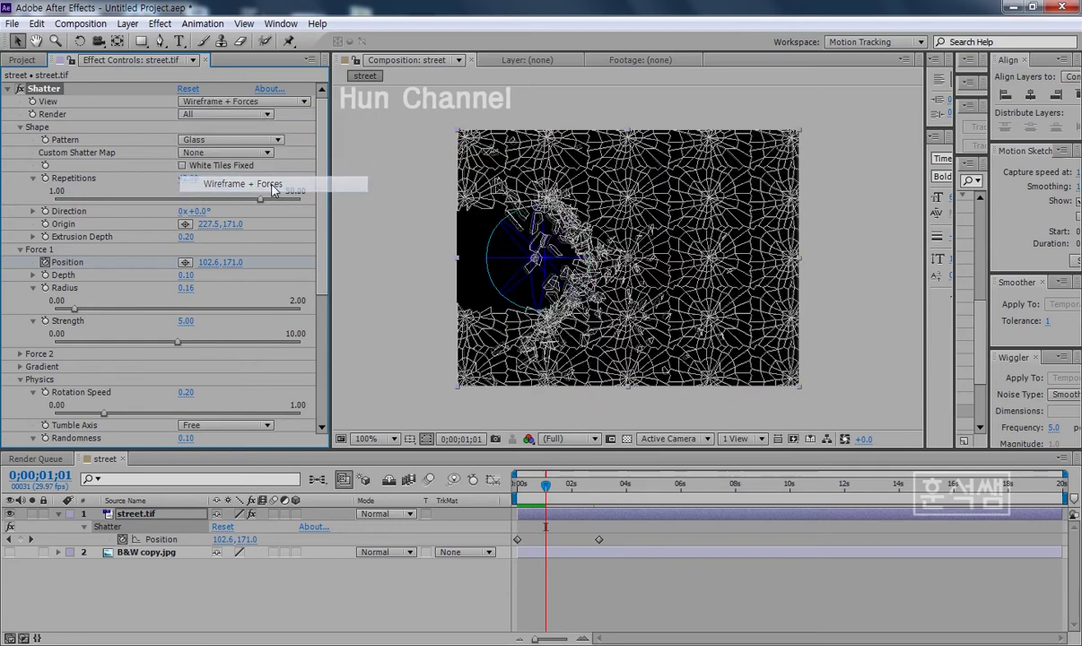
pyautogui.click(266, 104)
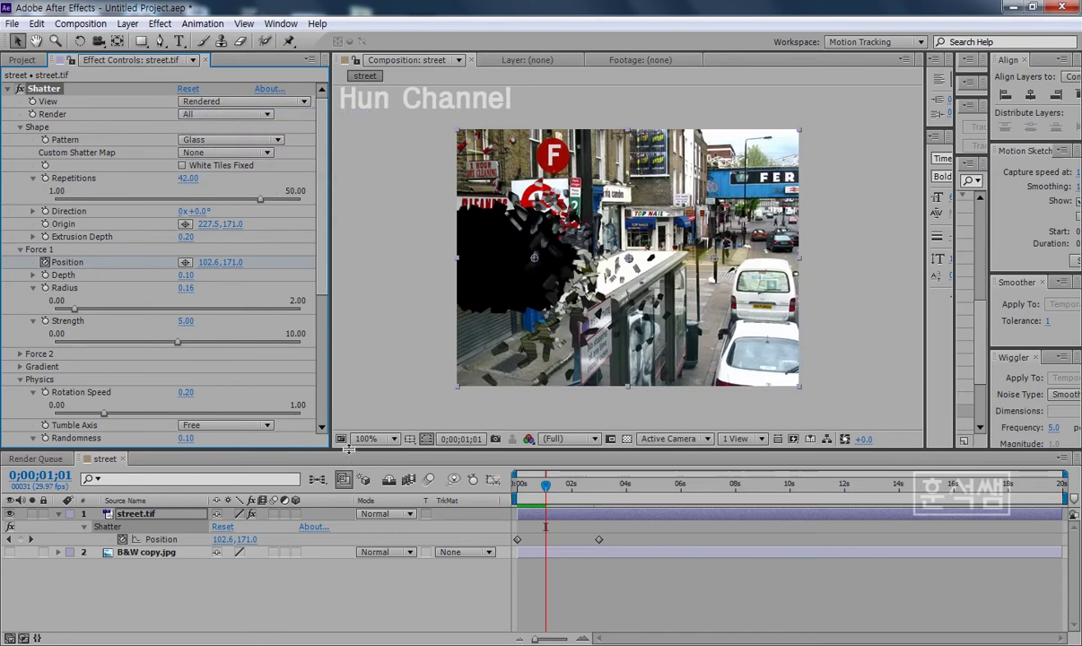
pyautogui.moveTo(347, 449); pyautogui.dragTo(348, 416)
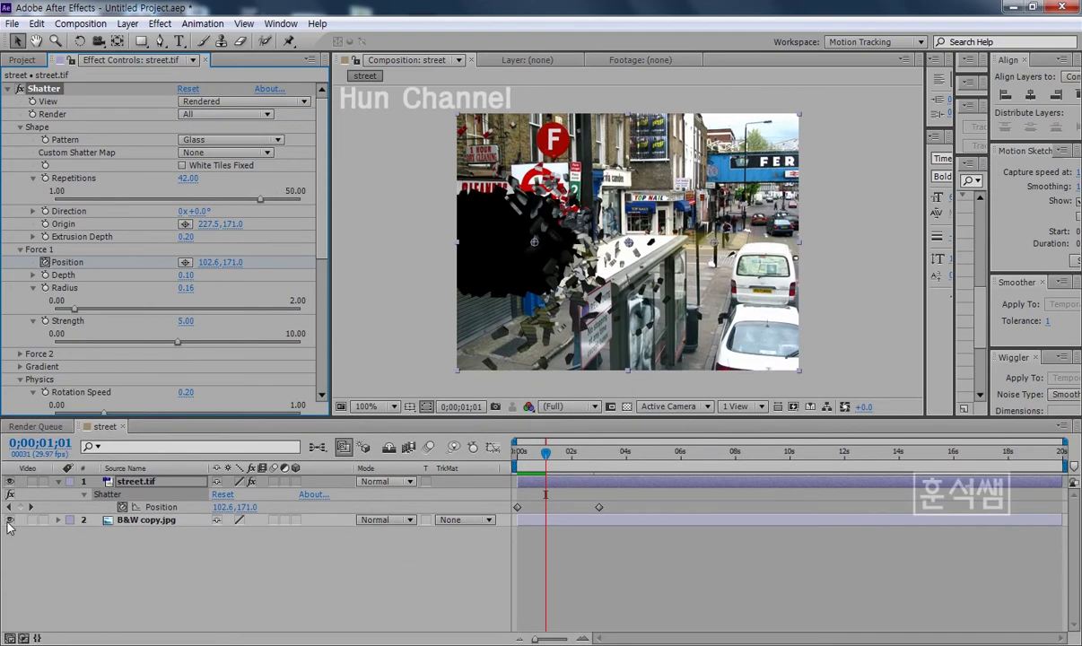
pyautogui.click(9, 521)
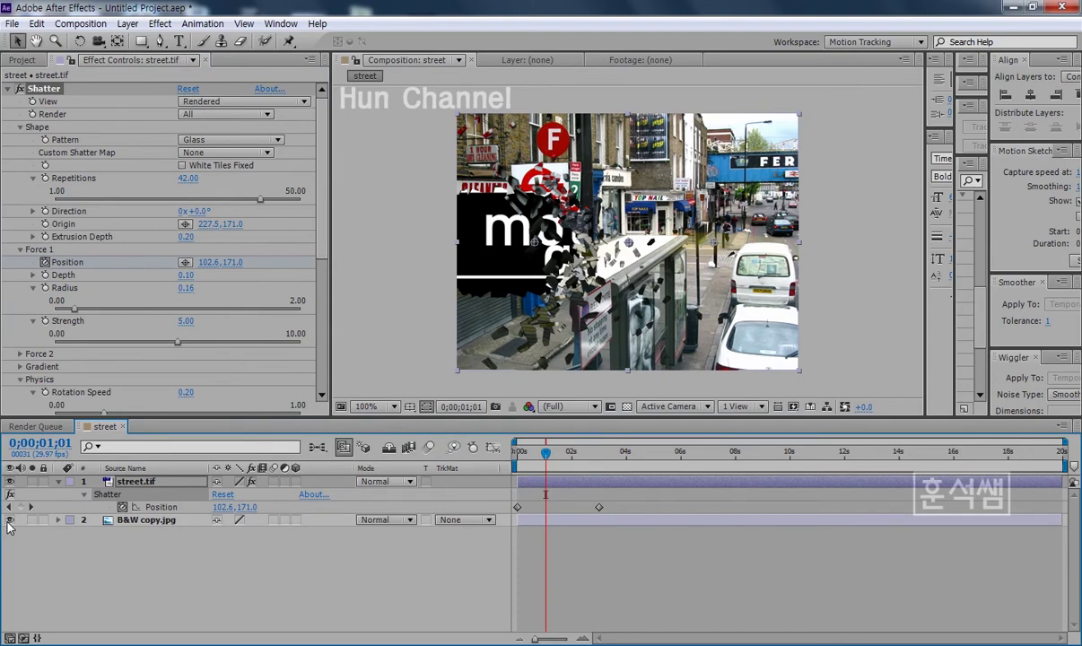
pyautogui.press('Home')
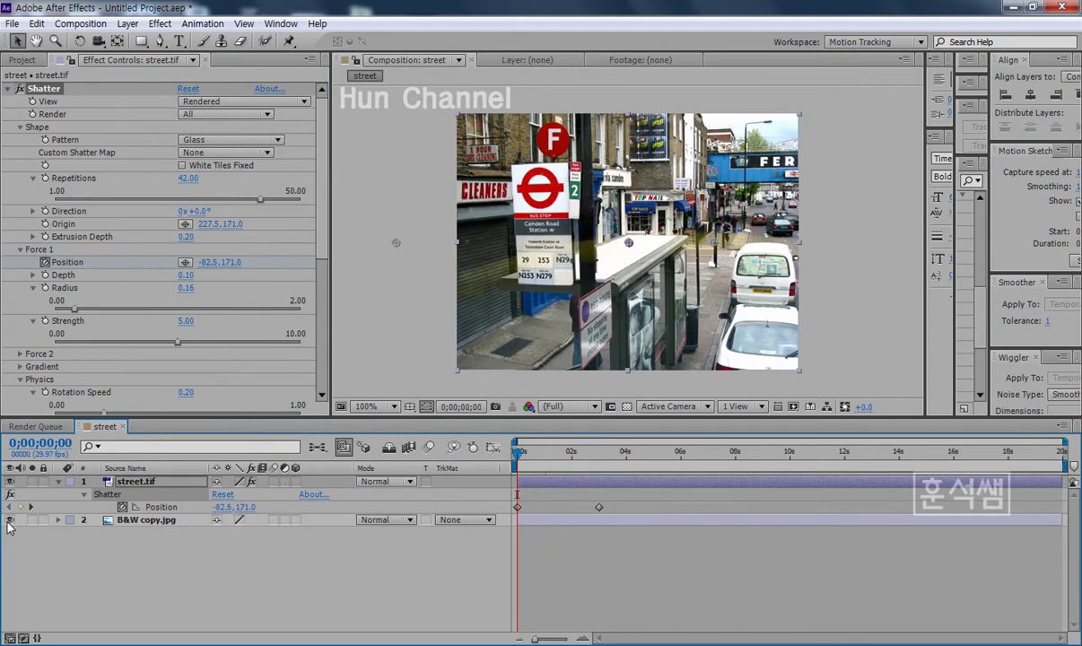
pyautogui.press('space')
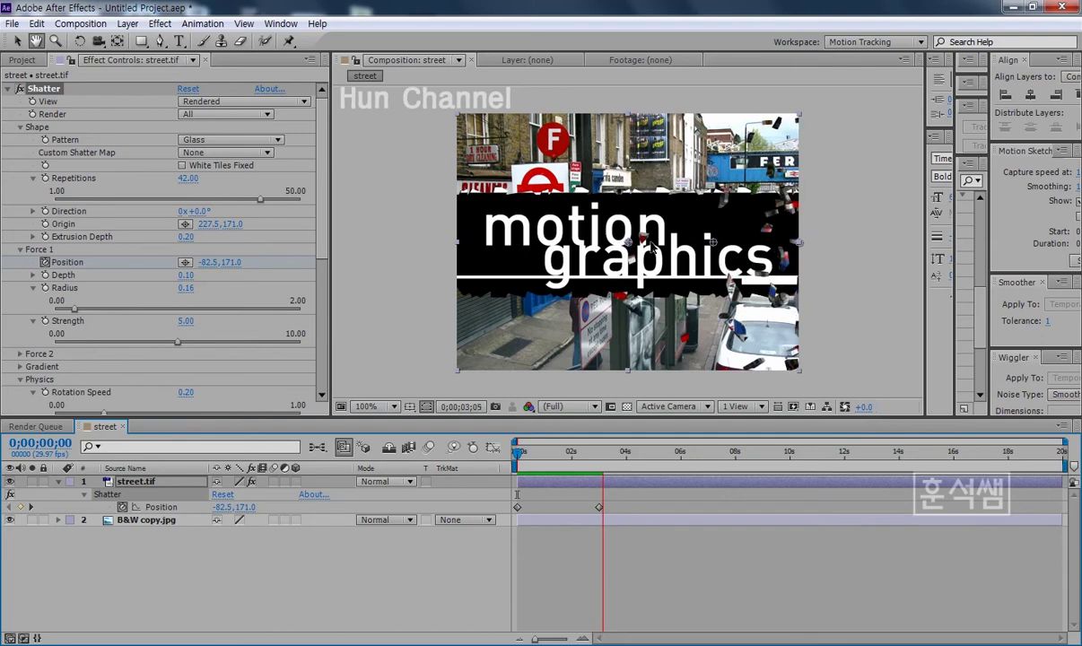
pyautogui.press('space')
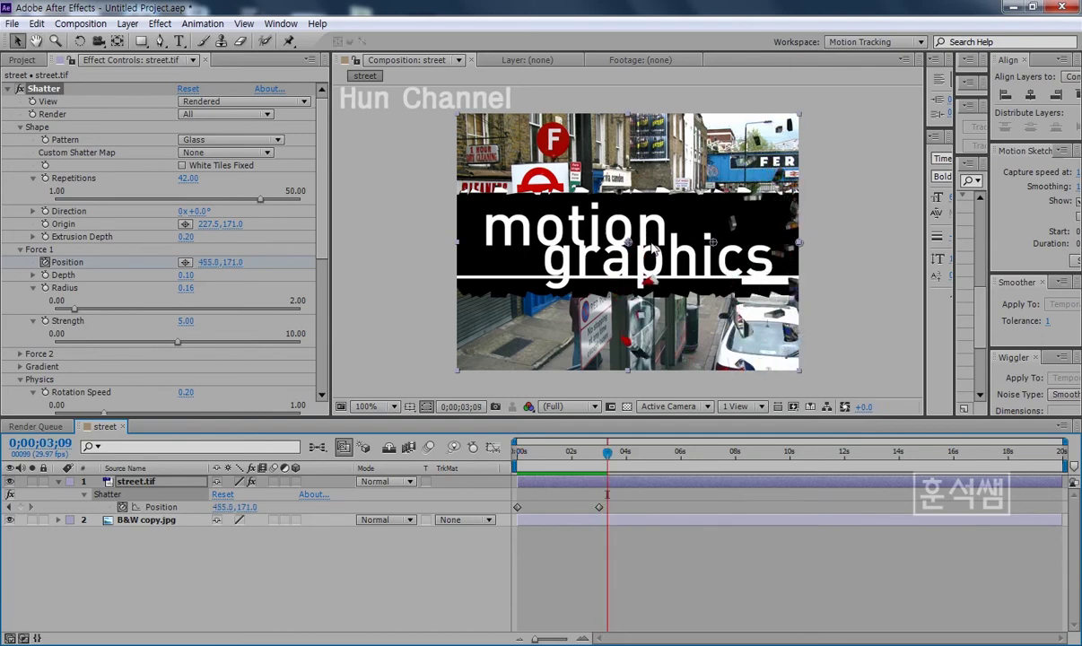
pyautogui.press('space')
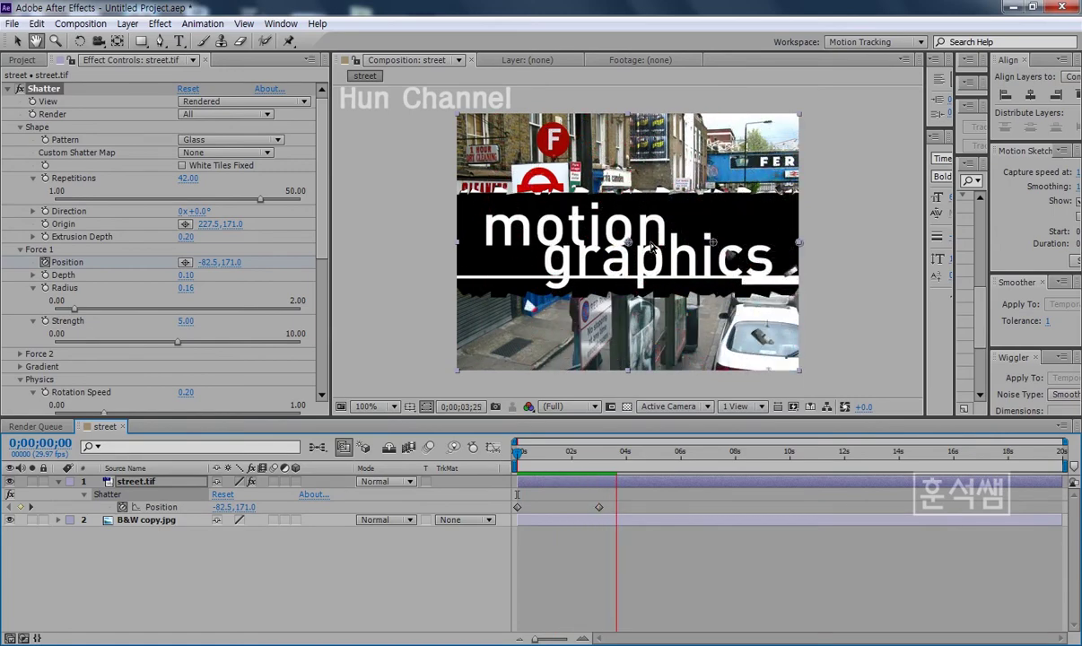
pyautogui.press('space')
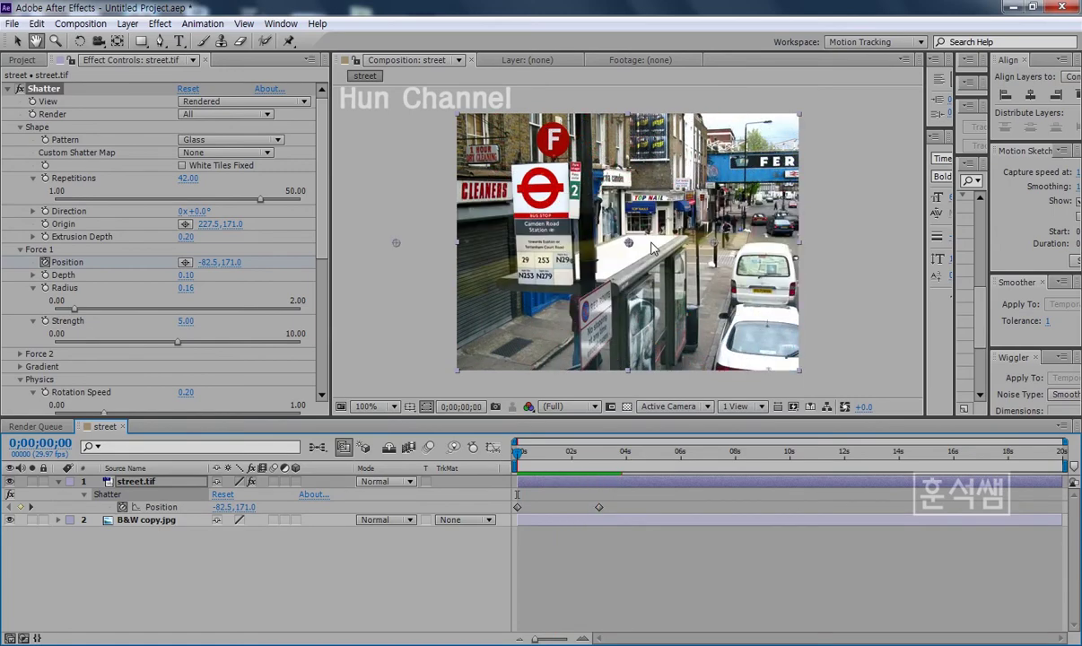
pyautogui.press('space')
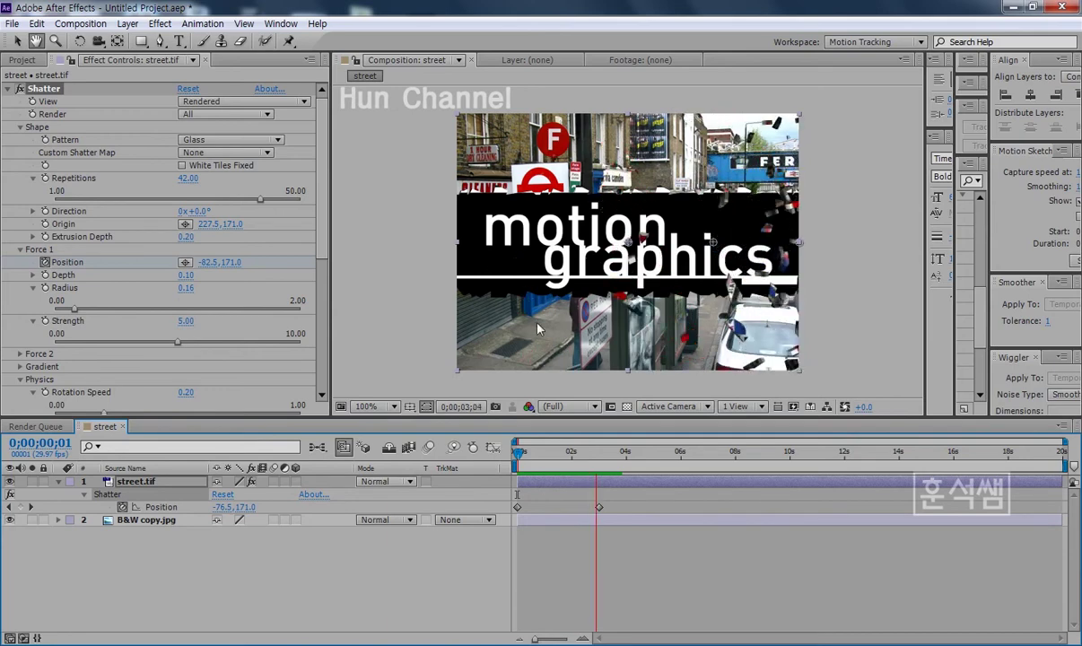
# Lower Shatter Gravity to 1.00 and preview the animation.
pyautogui.moveTo(323, 242); pyautogui.dragTo(318, 318)
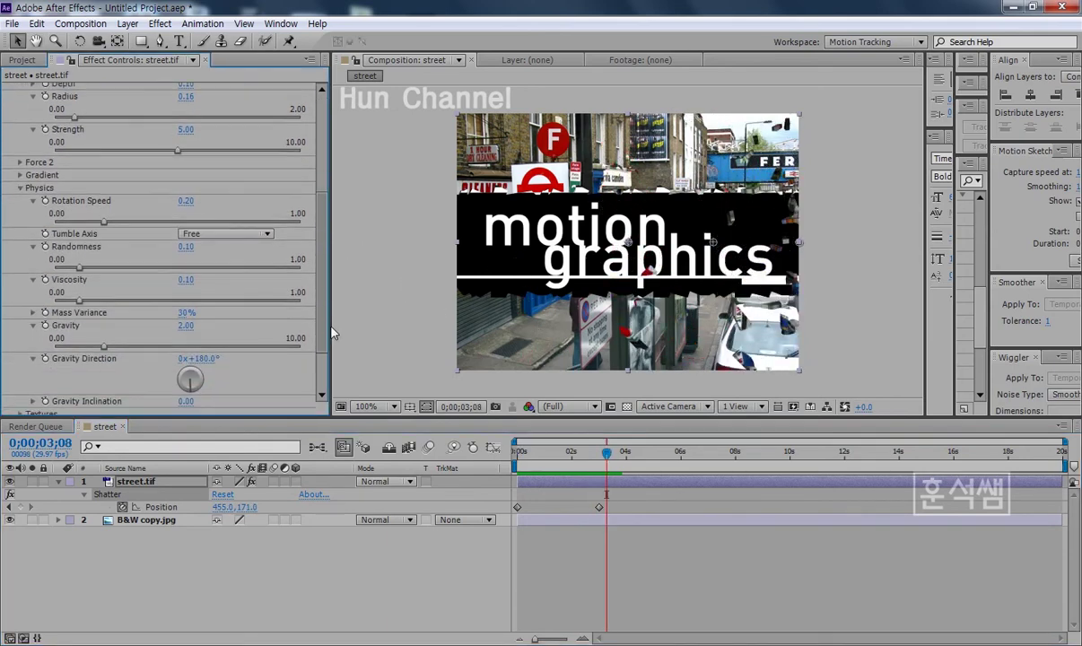
pyautogui.click(186, 313)
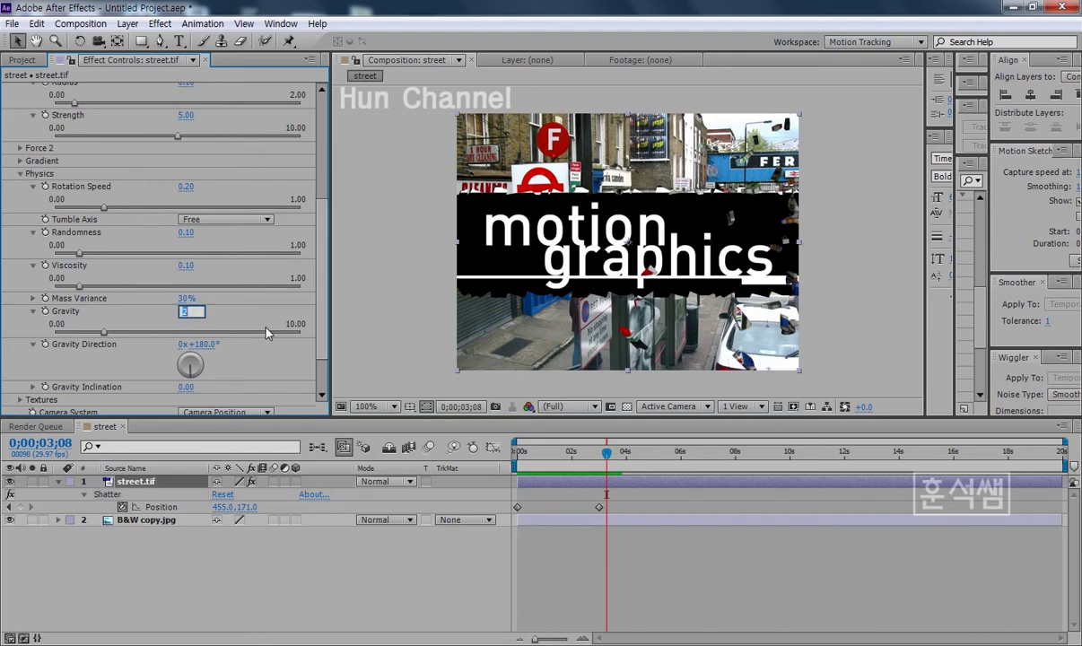
pyautogui.write('1')
pyautogui.press('Return')
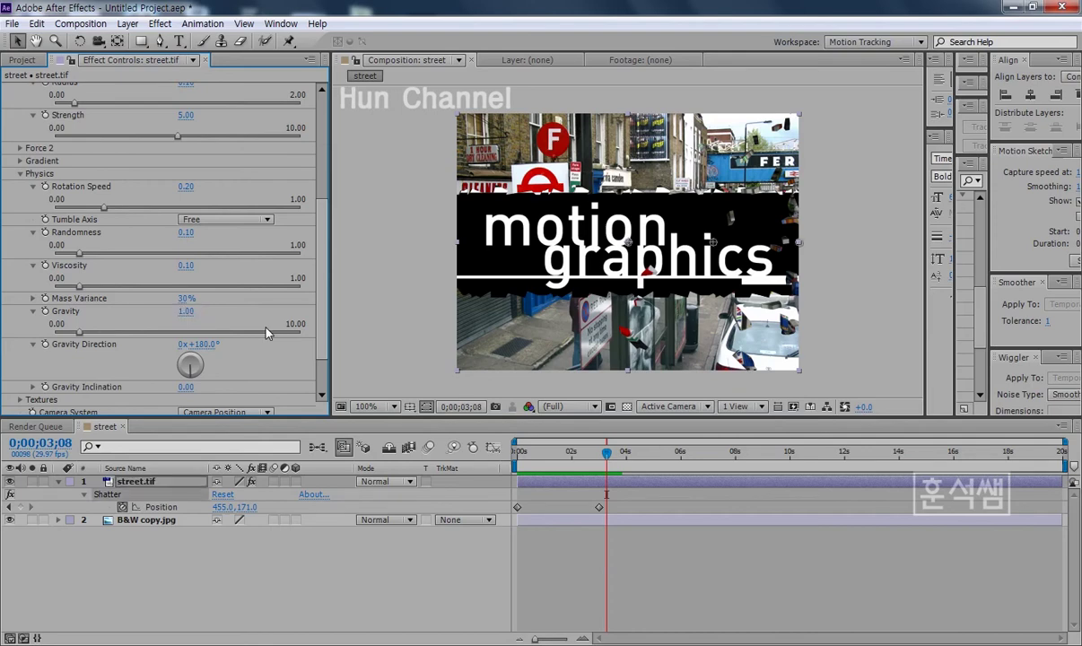
pyautogui.press('space')
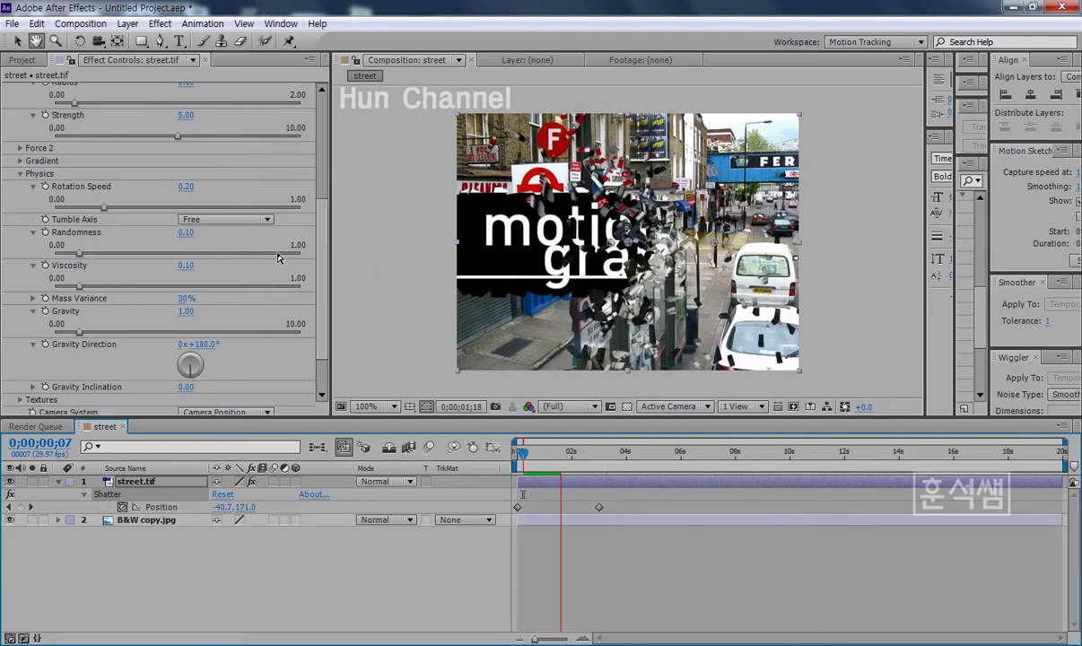
pyautogui.press('space')
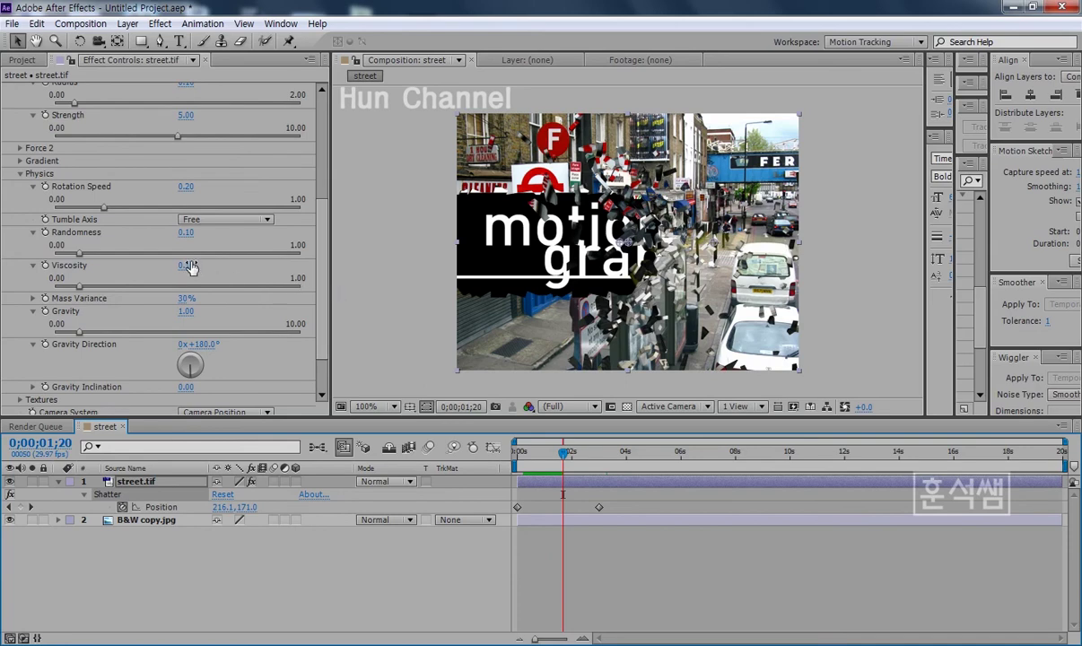
# Change Gravity to 1.50 and widen the effect settings panel.
pyautogui.click(191, 266)
pyautogui.click(188, 311)
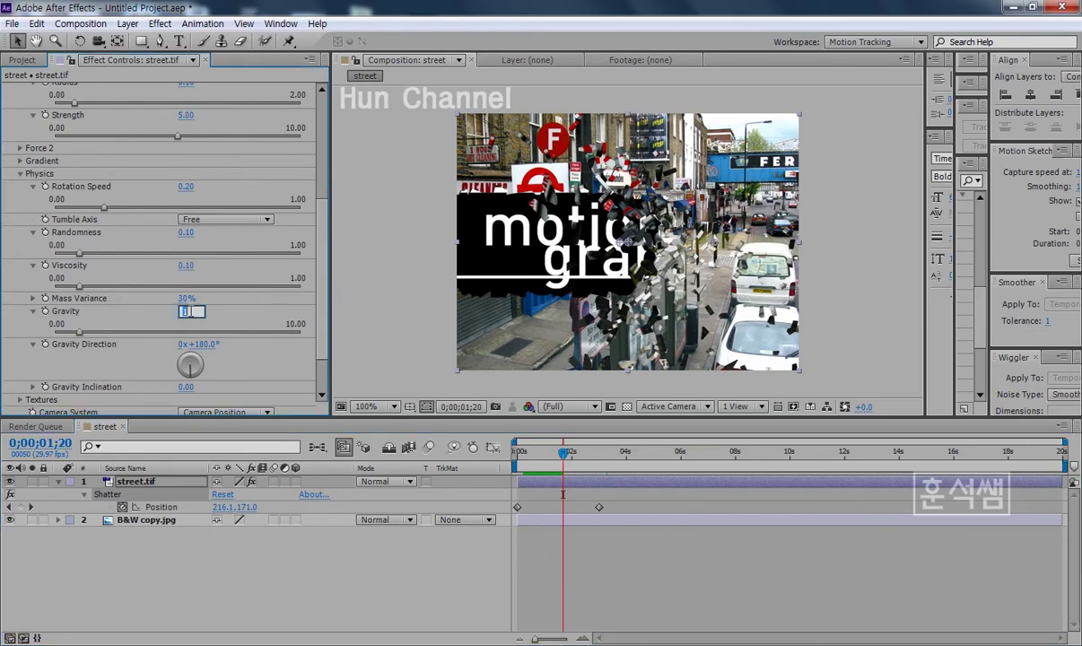
pyautogui.write('.5')
pyautogui.press('Return')
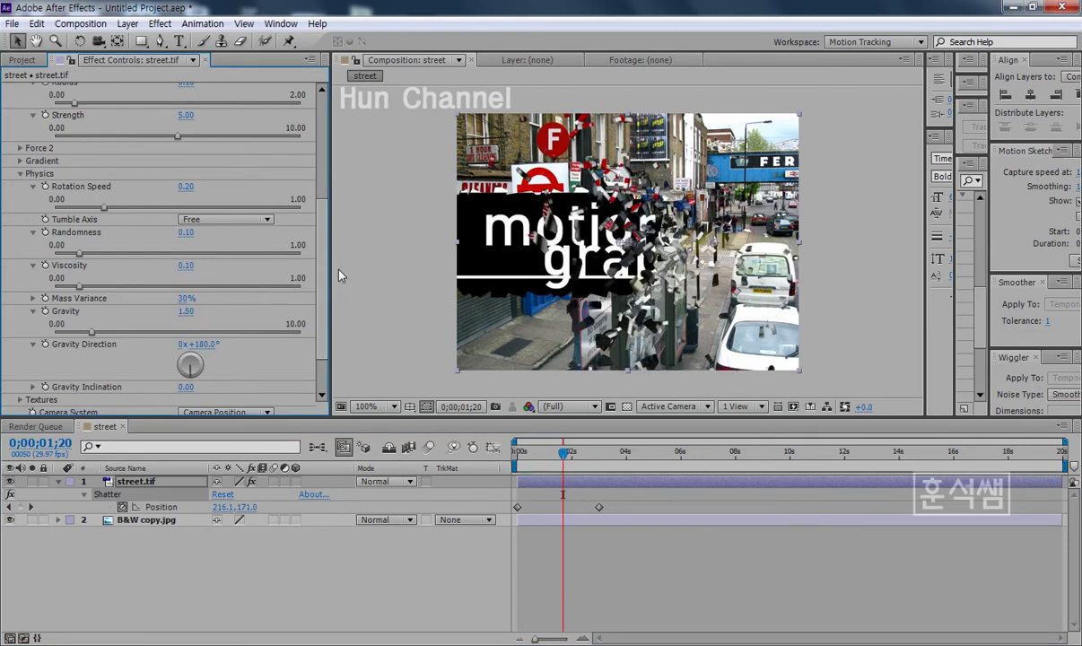
pyautogui.moveTo(330, 284)
pyautogui.mouseDown()
pyautogui.moveTo(352, 285)
pyautogui.moveTo(345, 200)
pyautogui.mouseUp()
pyautogui.scroll(2, 345, 292)
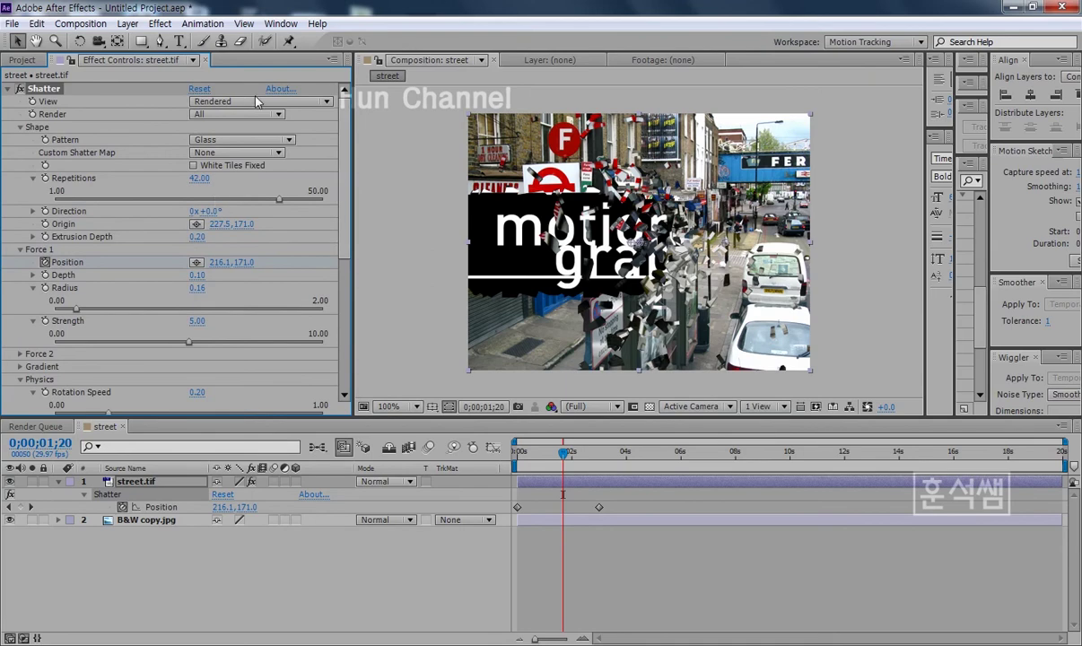
# Show Shatter as Wireframe + Forces and set Repetitions to 45.
pyautogui.click(240, 101)
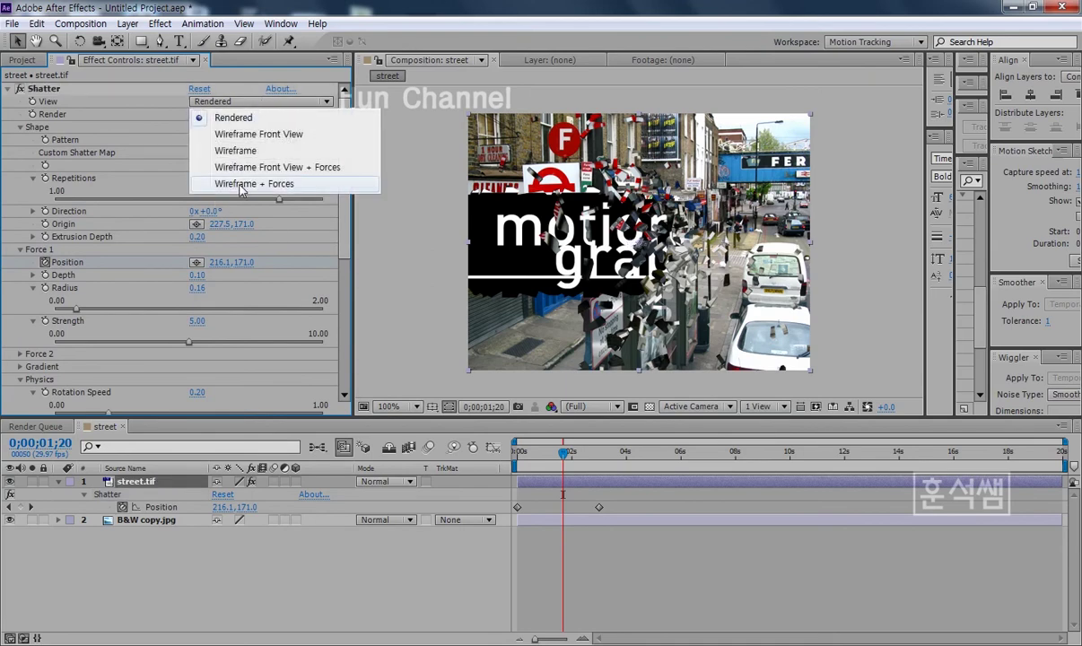
pyautogui.click(241, 185)
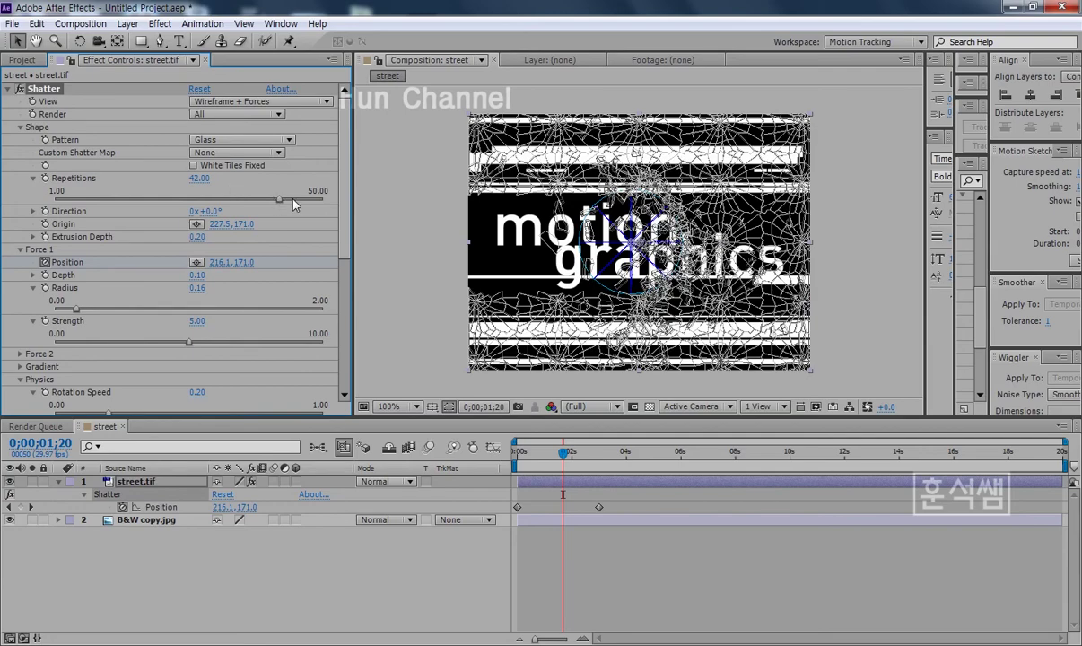
pyautogui.moveTo(272, 197)
pyautogui.mouseDown()
pyautogui.moveTo(308, 203)
pyautogui.moveTo(295, 190)
pyautogui.moveTo(295, 202)
pyautogui.mouseUp()
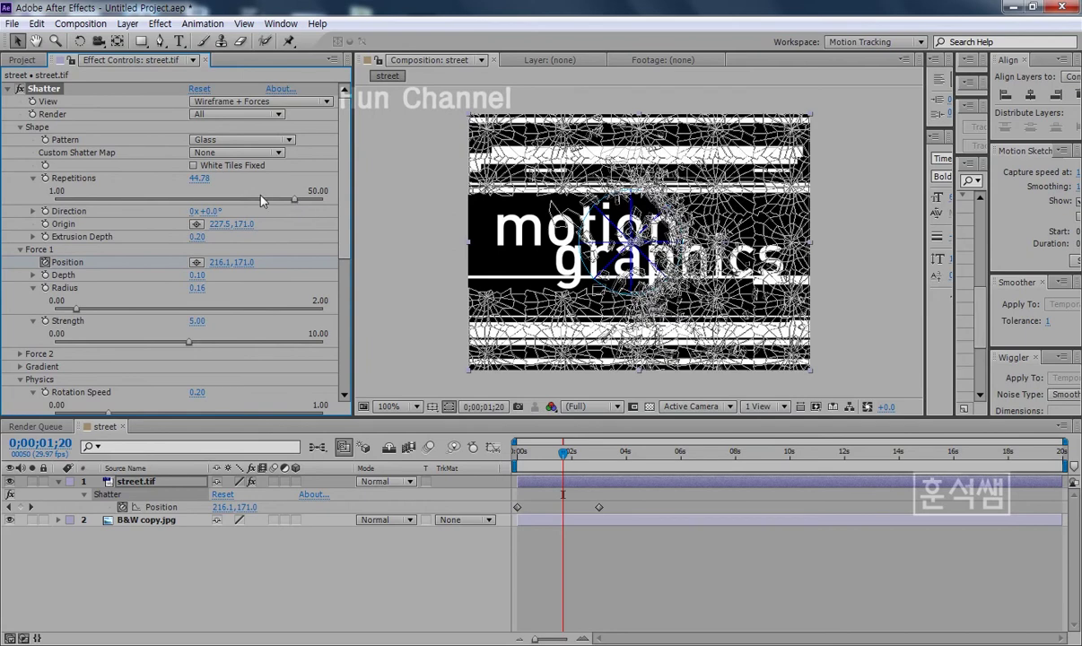
pyautogui.click(205, 179)
pyautogui.write('45')
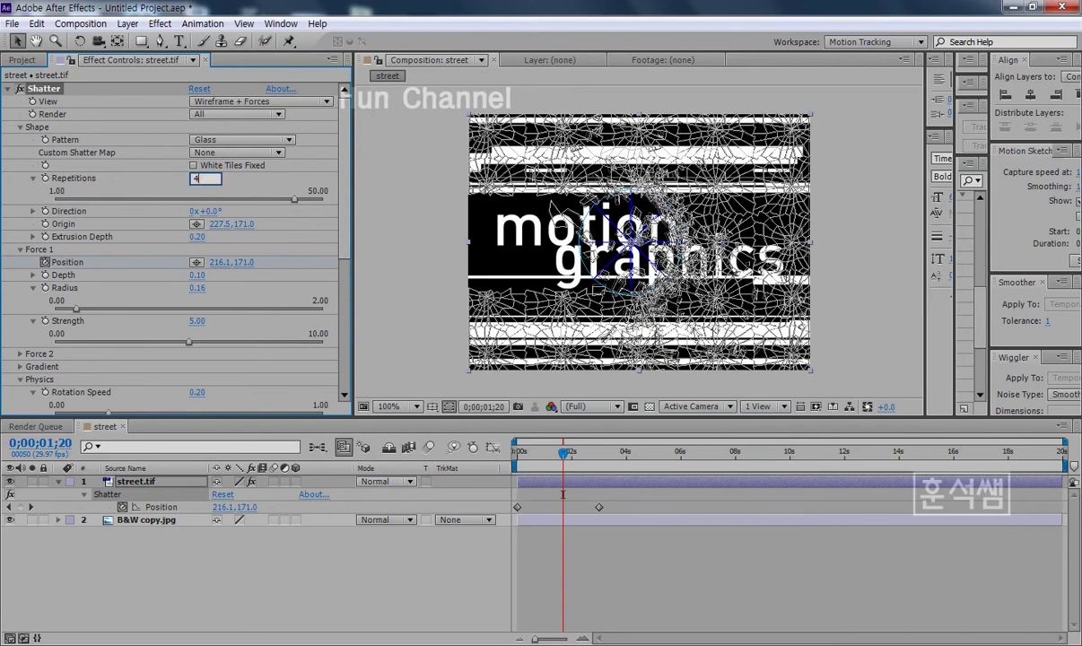
pyautogui.press('Return')
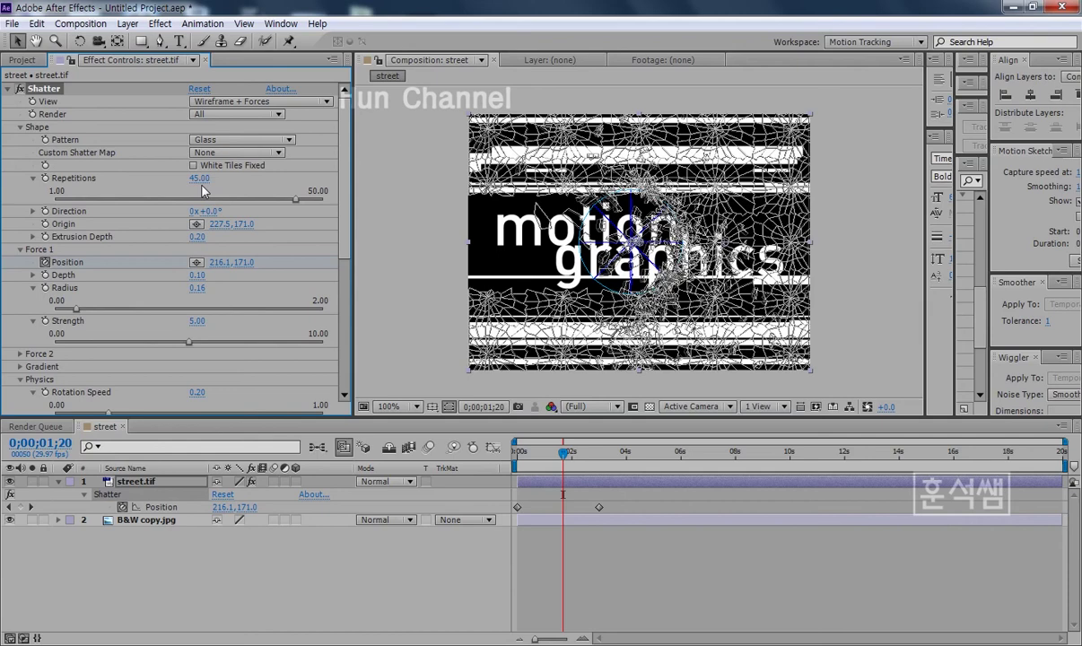
# Move the Shatter Origin to 252.5, 171.0 and scrub to 0;00;01;13 to check the force.
pyautogui.moveTo(215, 223); pyautogui.dragTo(204, 223)
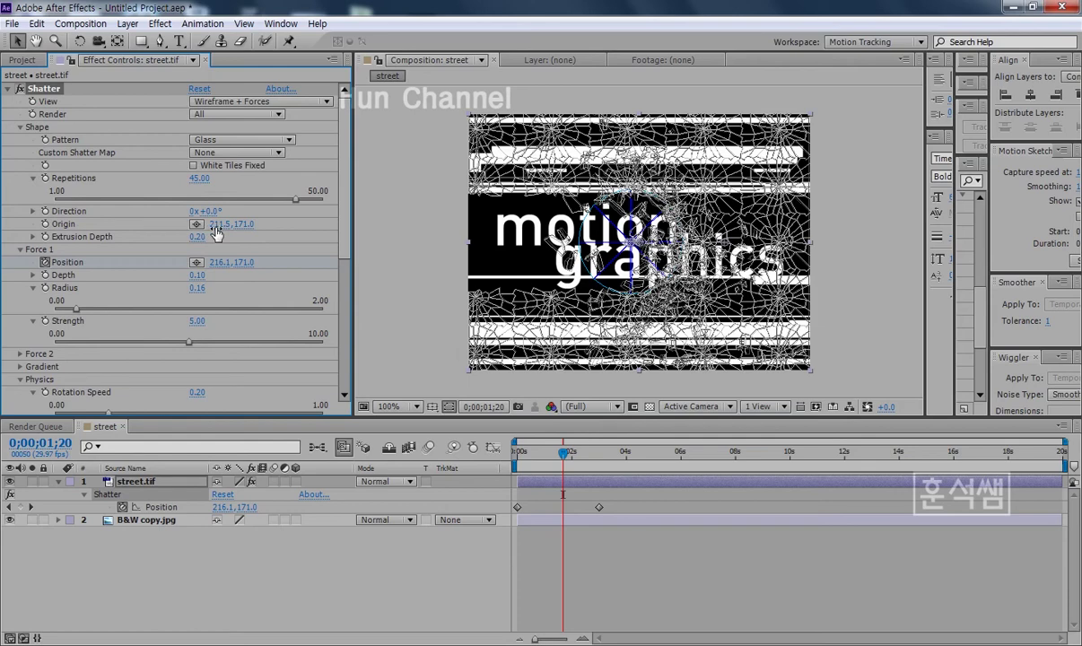
pyautogui.moveTo(214, 226)
pyautogui.mouseDown()
pyautogui.moveTo(183, 219)
pyautogui.moveTo(216, 232)
pyautogui.mouseUp()
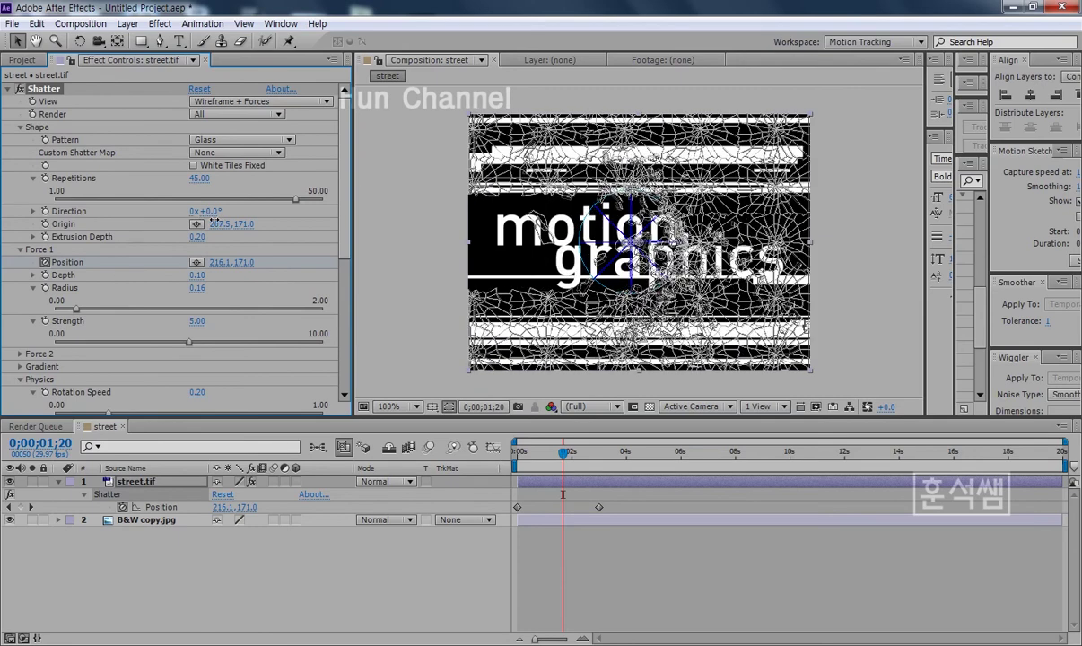
pyautogui.scroll(-1, 123, 254)
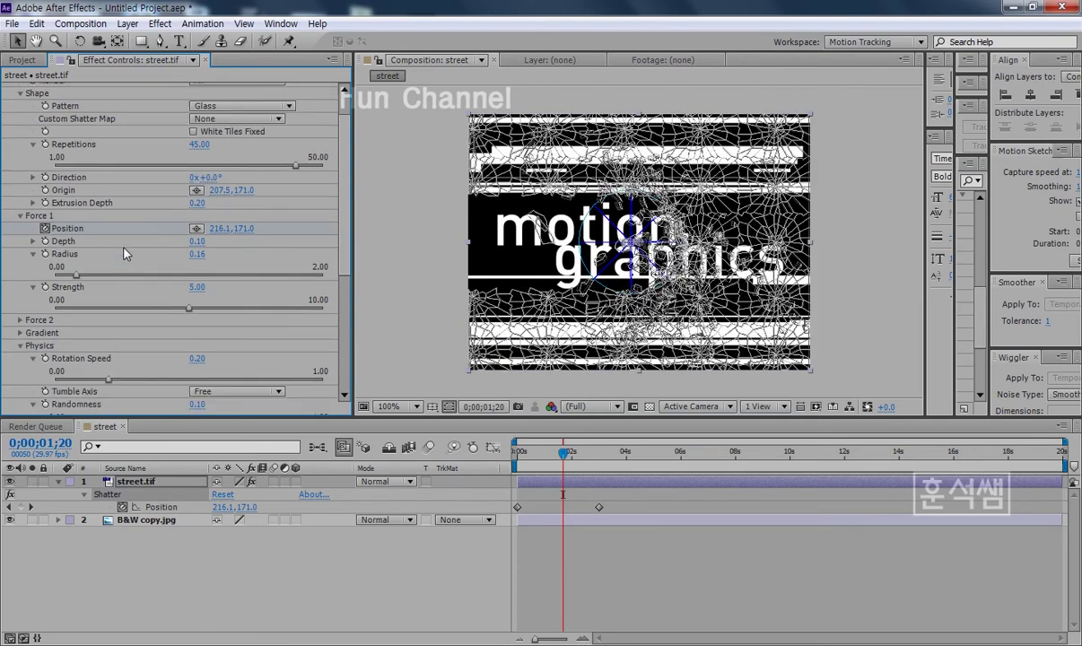
pyautogui.moveTo(136, 417); pyautogui.dragTo(136, 462)
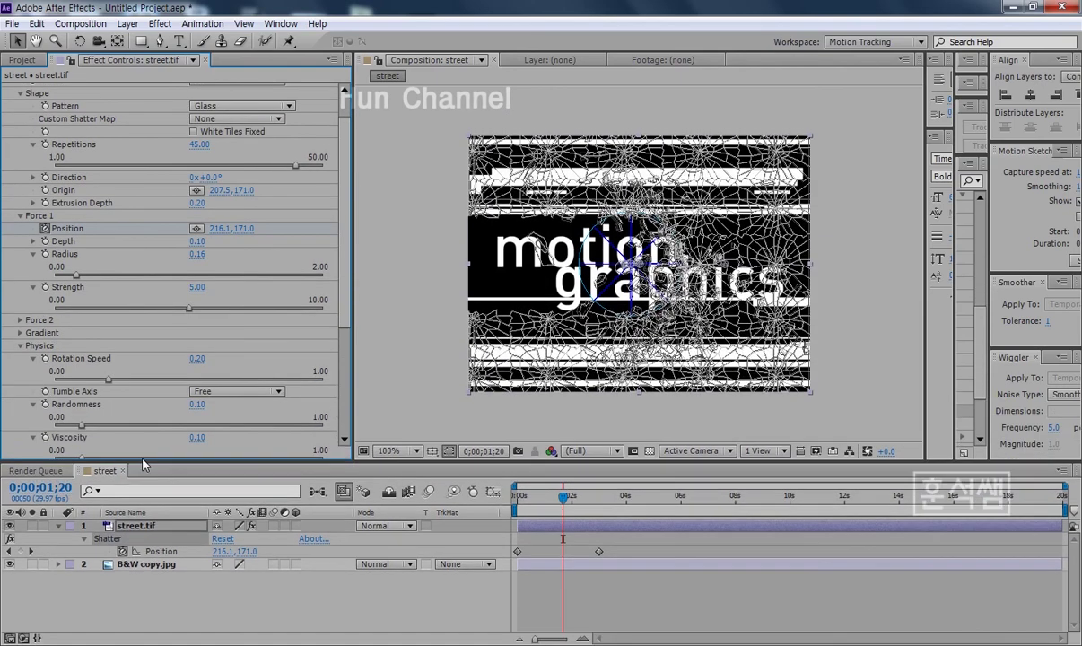
pyautogui.moveTo(346, 287); pyautogui.dragTo(348, 263)
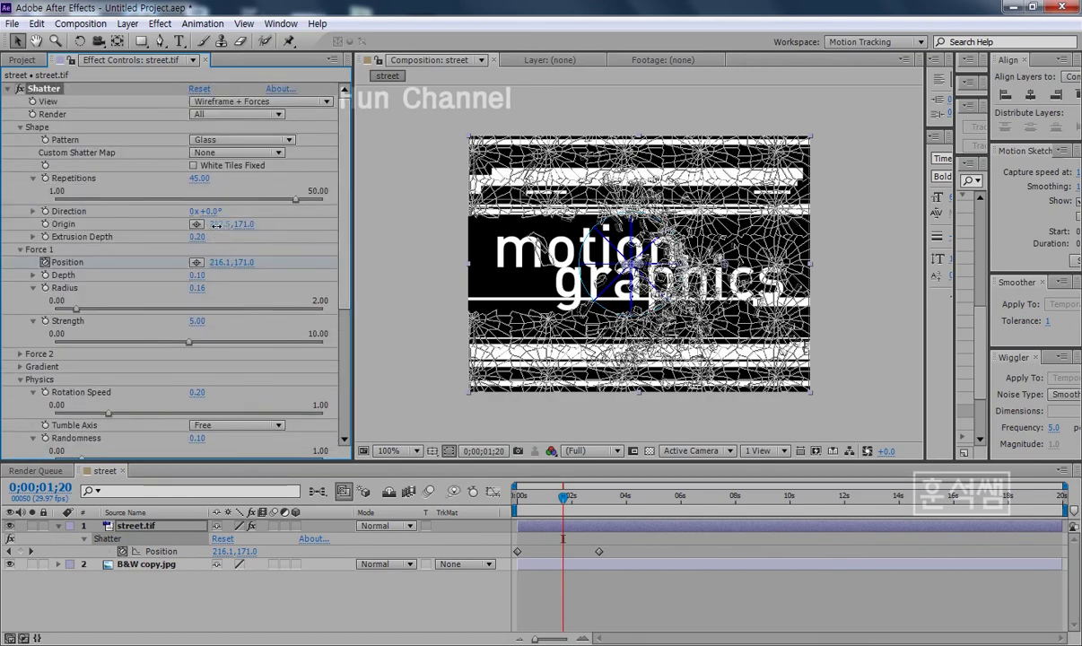
pyautogui.moveTo(208, 230)
pyautogui.mouseDown()
pyautogui.moveTo(220, 213)
pyautogui.moveTo(242, 219)
pyautogui.mouseUp()
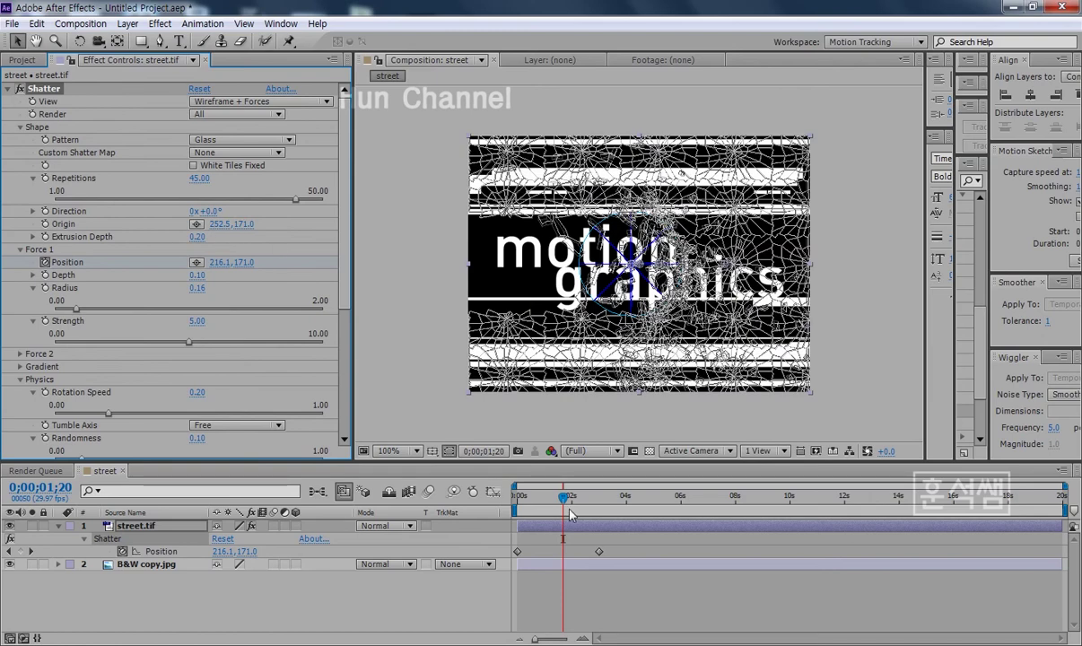
pyautogui.click(527, 499)
pyautogui.moveTo(528, 498); pyautogui.dragTo(556, 499)
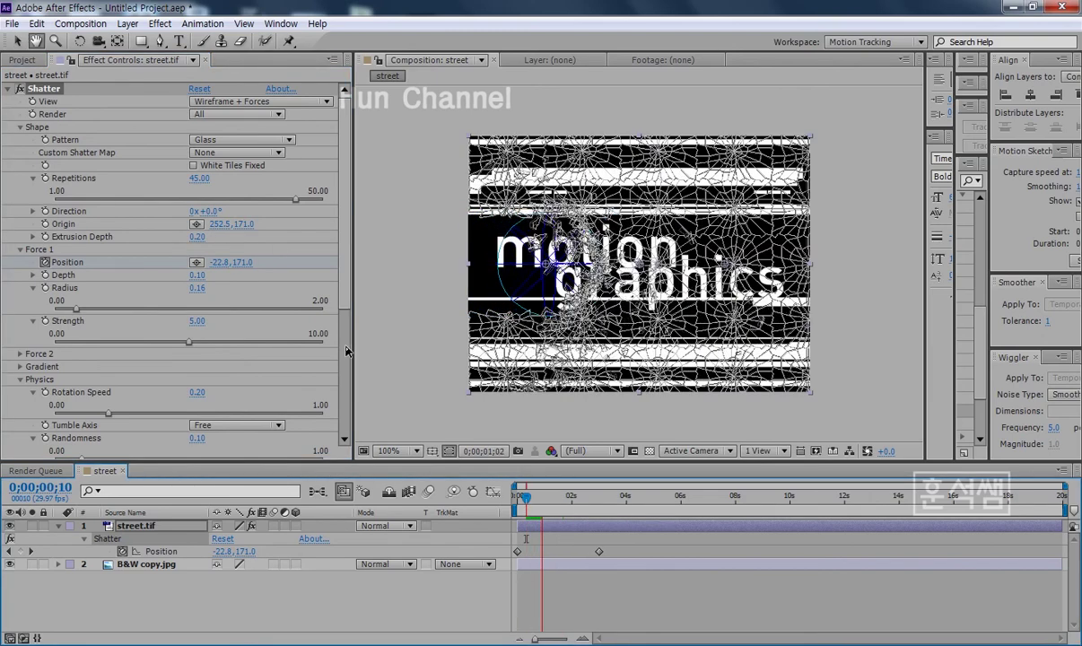
# Set Shatter View back to Rendered and preview the animation from the first frame.
pyautogui.click(256, 101)
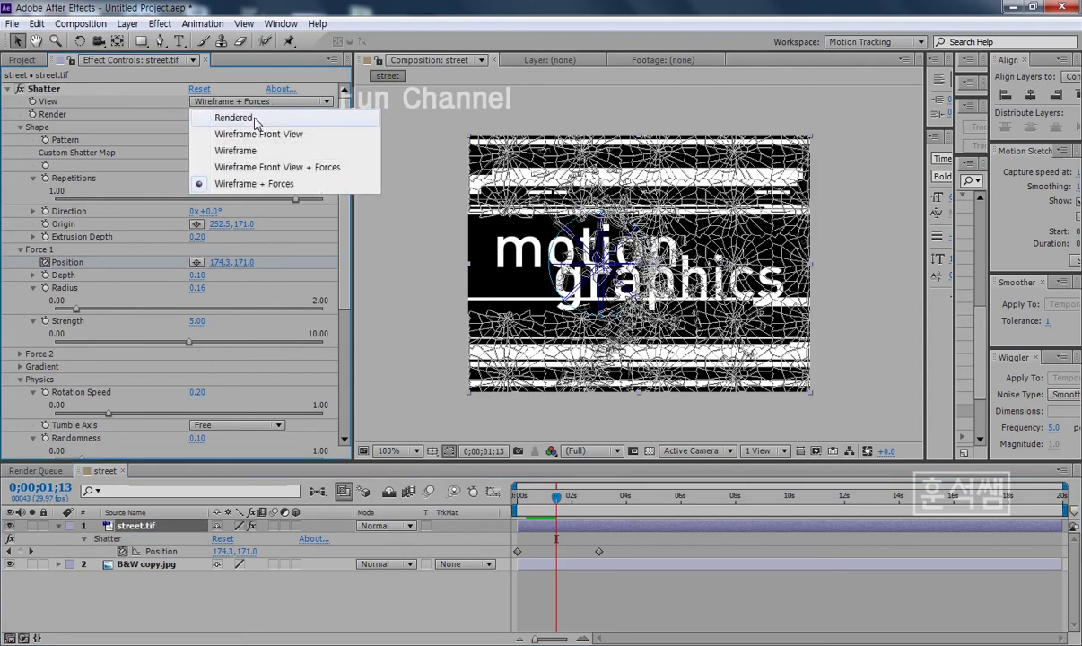
pyautogui.click(233, 118)
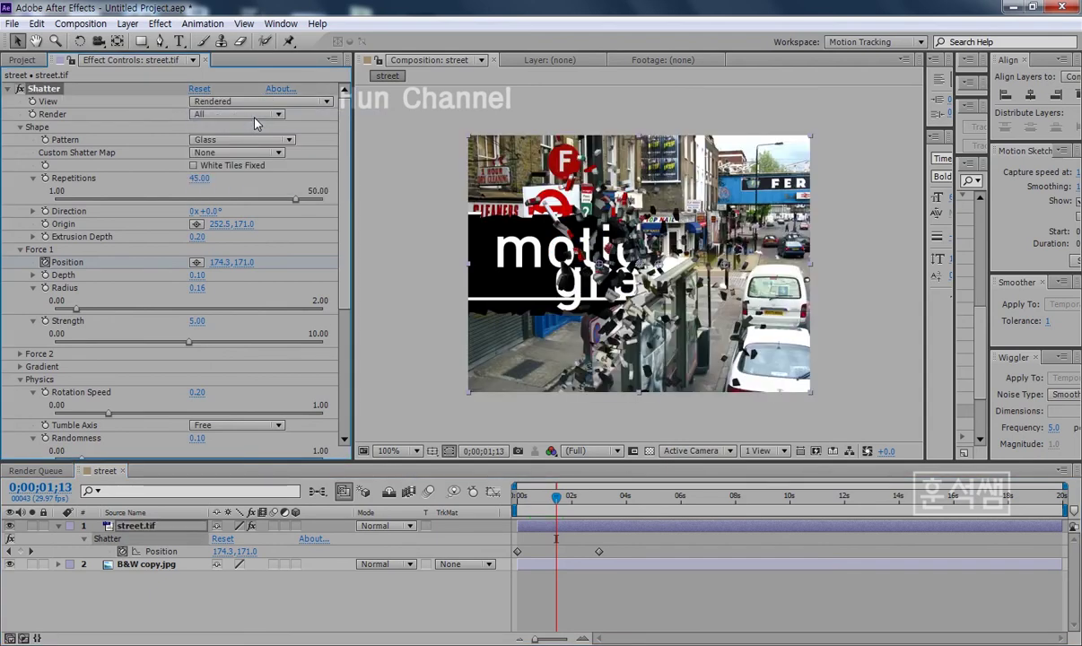
pyautogui.press('Home')
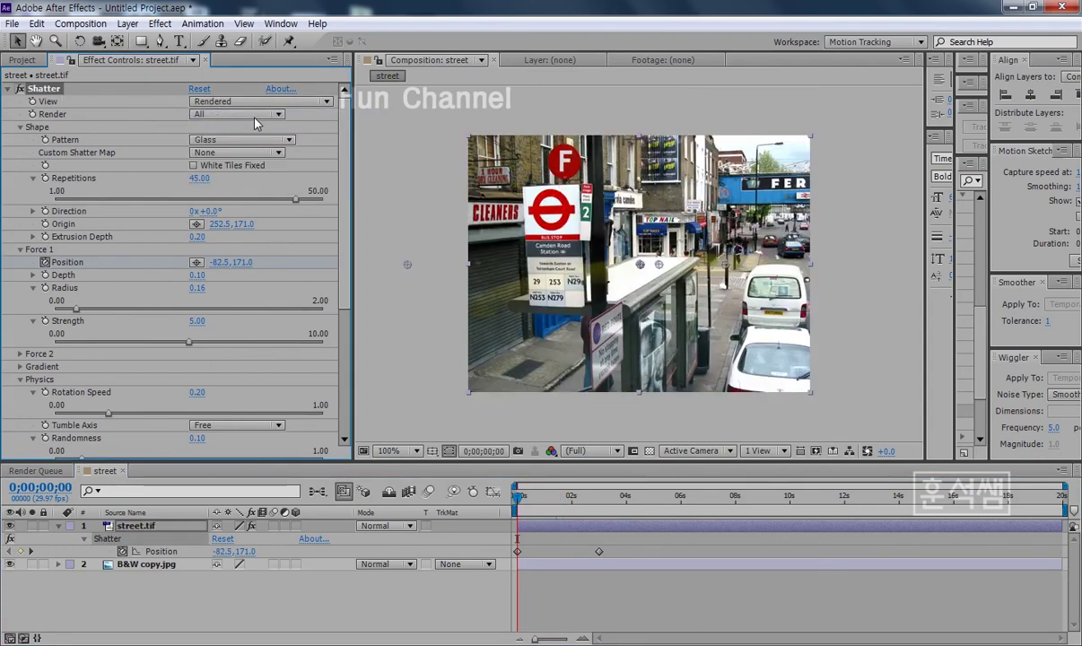
pyautogui.press('space')
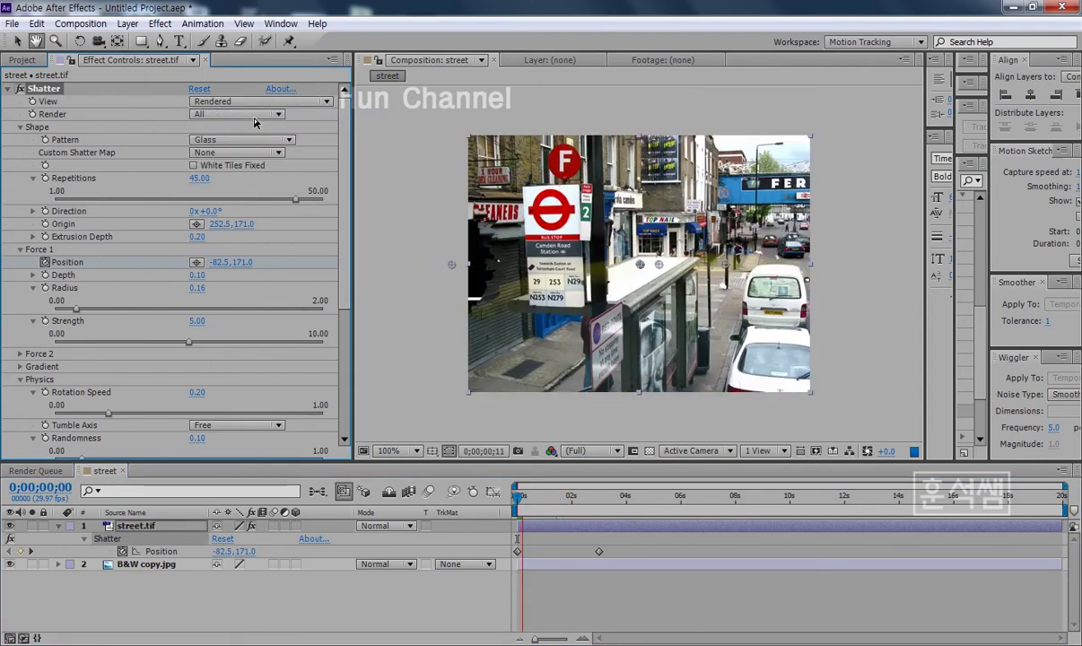